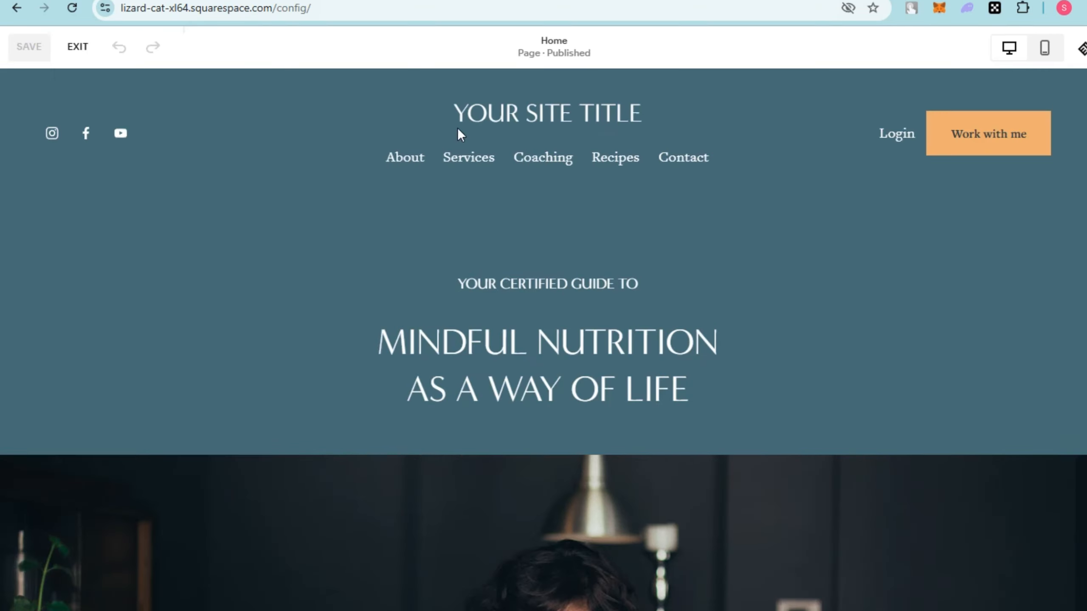
{"action": "scroll", "coordinate": [425, 319], "scroll_direction": "down", "scroll_amount": 2}
{"action": "scroll", "coordinate": [426, 319], "scroll_direction": "down", "scroll_amount": 3}
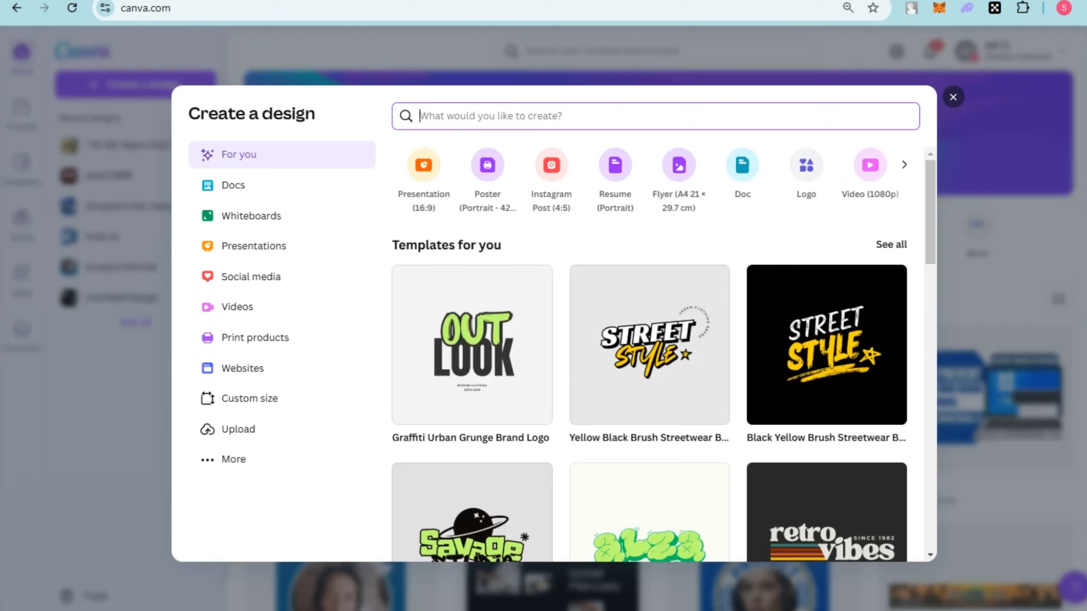
Switch to Canva and start a presentation design from the Grey Simple Creative Minimalist Home Food template.
{"action": "left_click", "coordinate": [542, 128]}
{"action": "left_click", "coordinate": [256, 250]}
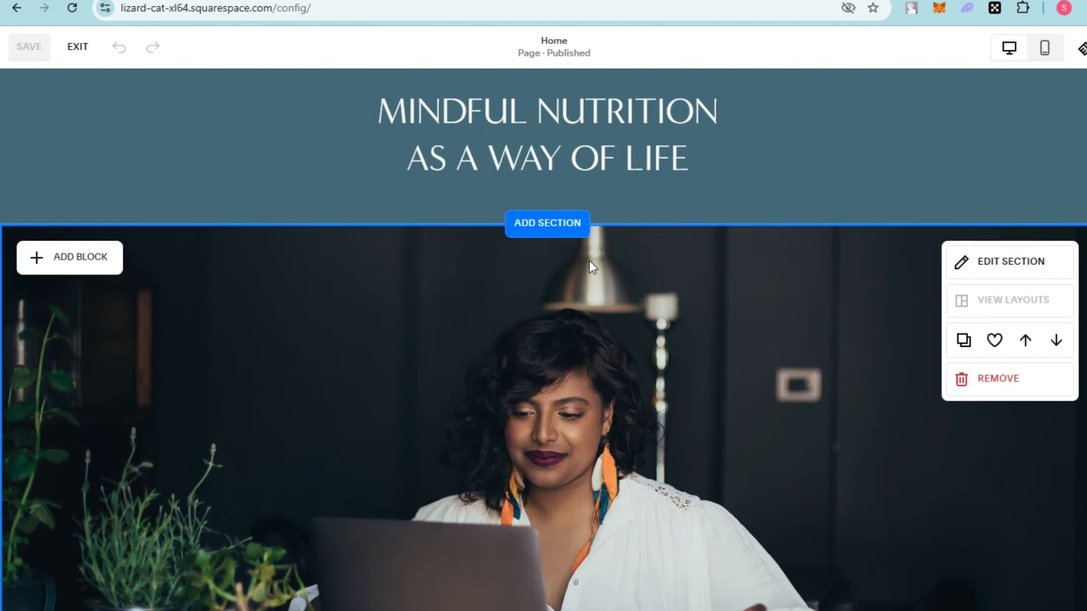
{"action": "scroll", "coordinate": [589, 259], "scroll_direction": "down", "scroll_amount": 7}
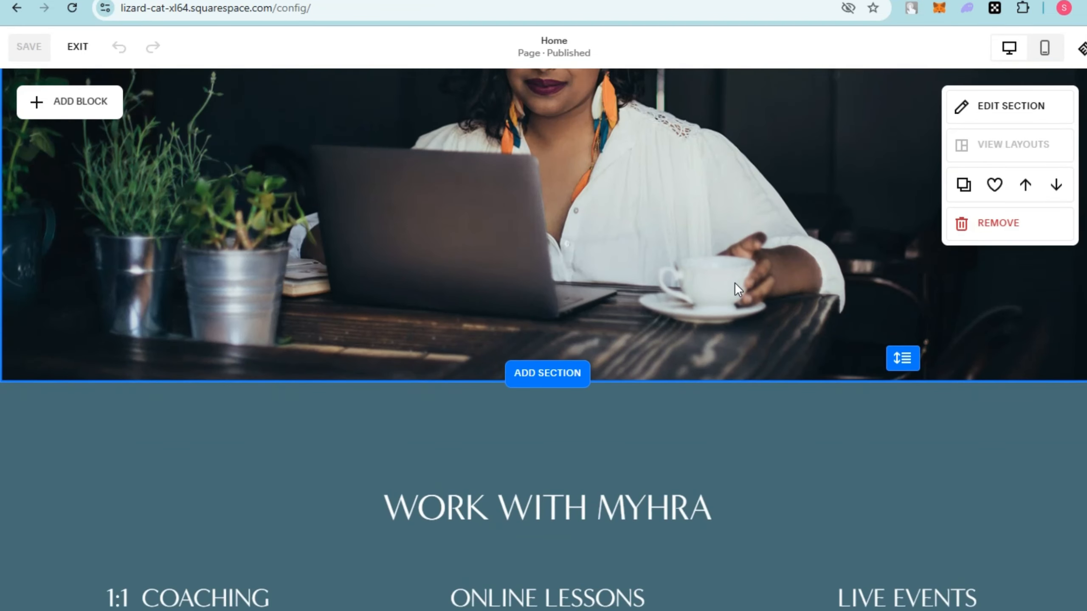
{"action": "scroll", "coordinate": [734, 282], "scroll_direction": "up", "scroll_amount": 8}
{"action": "scroll", "coordinate": [659, 257], "scroll_direction": "down", "scroll_amount": 2}
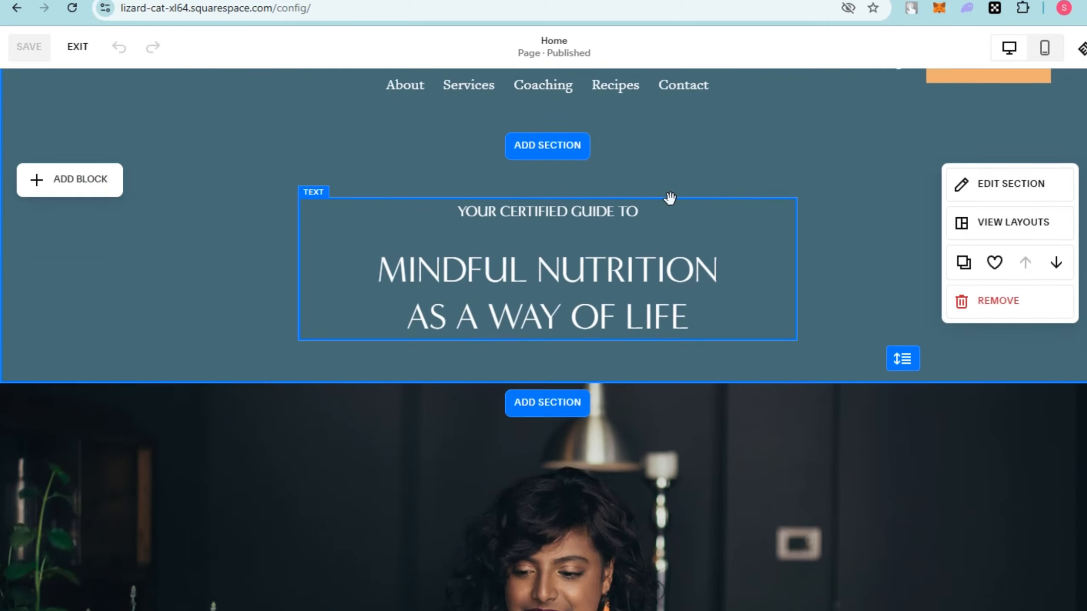
{"action": "scroll", "coordinate": [670, 198], "scroll_direction": "down", "scroll_amount": 2}
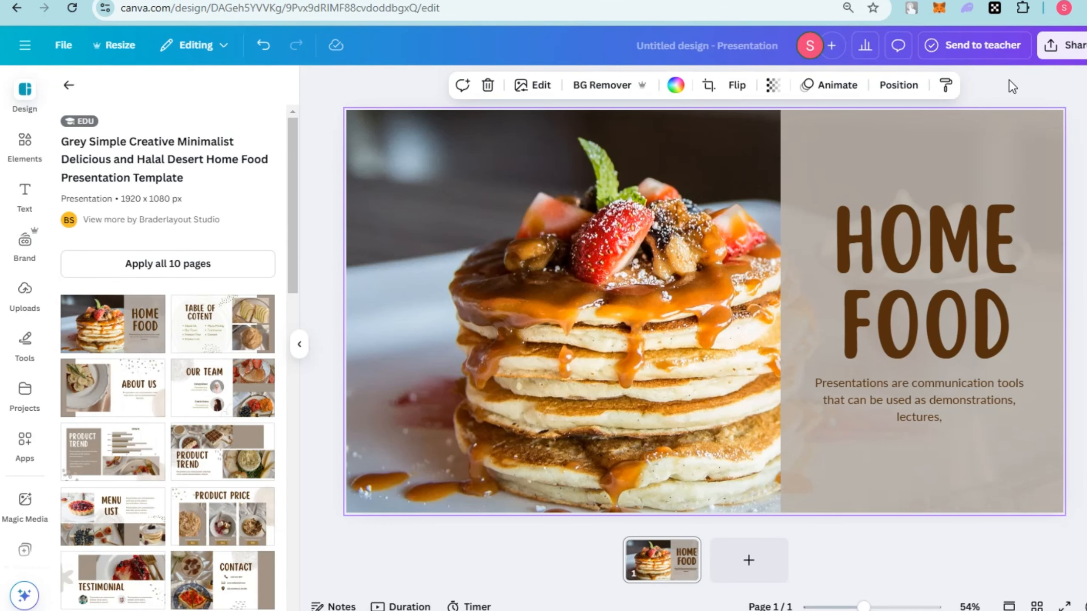
Examine the full list of sharing and publishing options for the presentation.
{"action": "left_click", "coordinate": [1050, 48]}
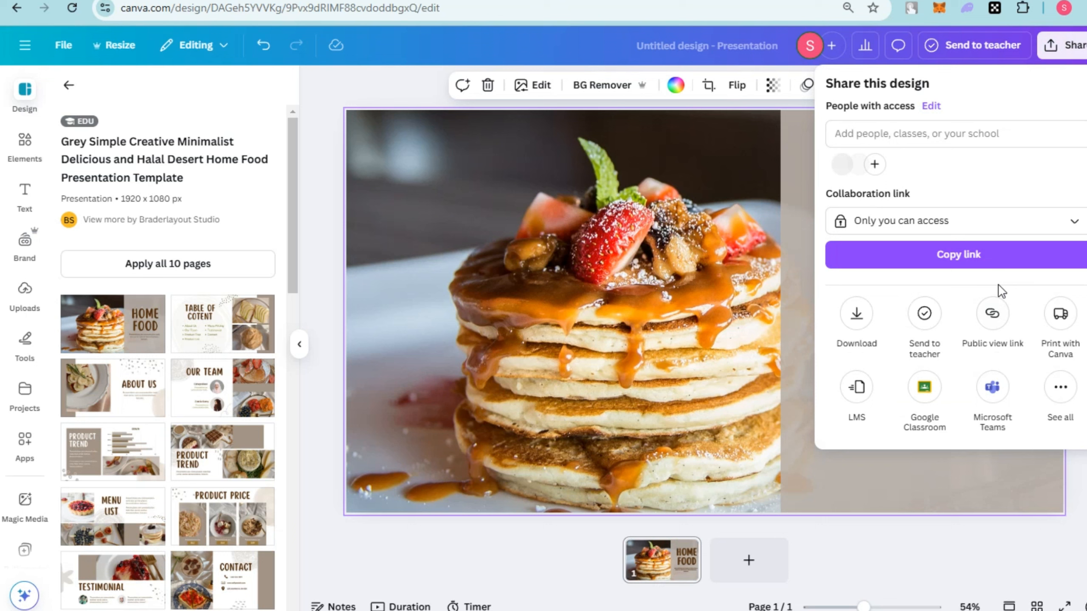
{"action": "left_click", "coordinate": [1055, 399]}
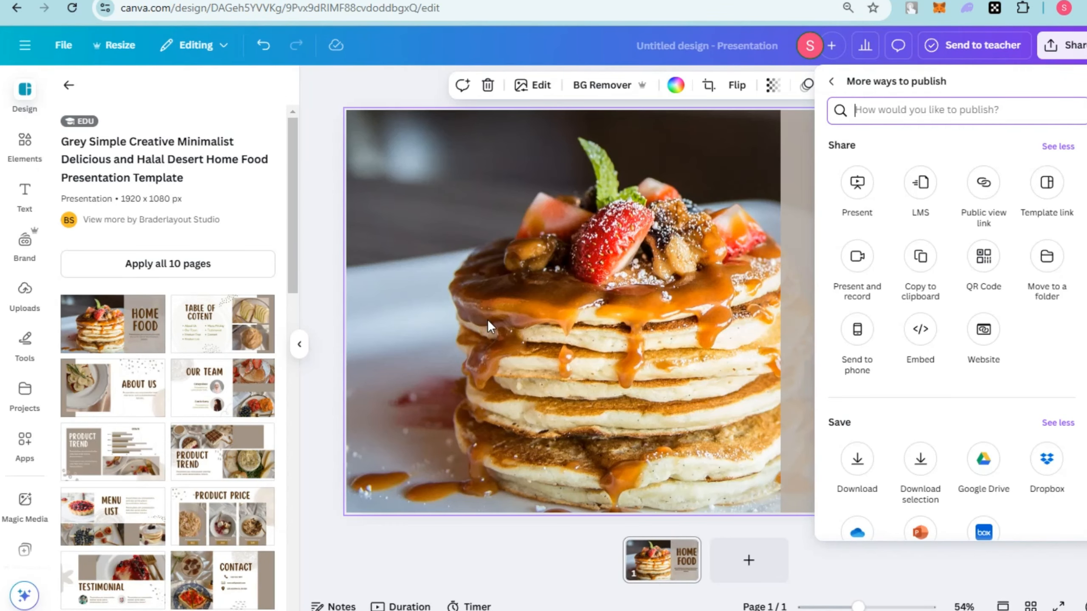
{"action": "left_click", "coordinate": [443, 164]}
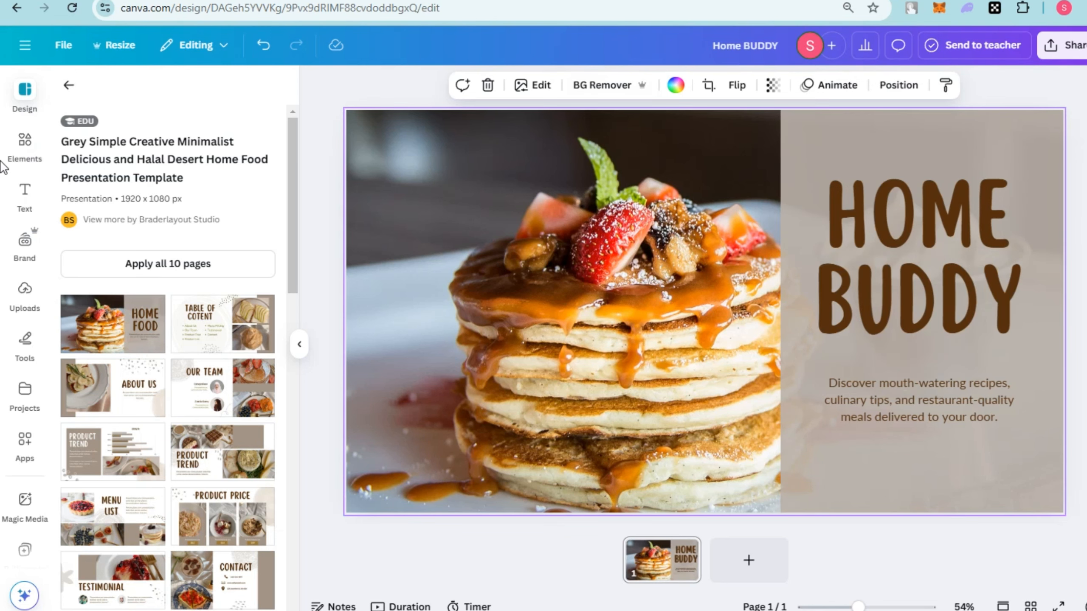
Search the photo elements for food and replace the pancake picture with the grilled meat and salad plate.
{"action": "left_click", "coordinate": [26, 147]}
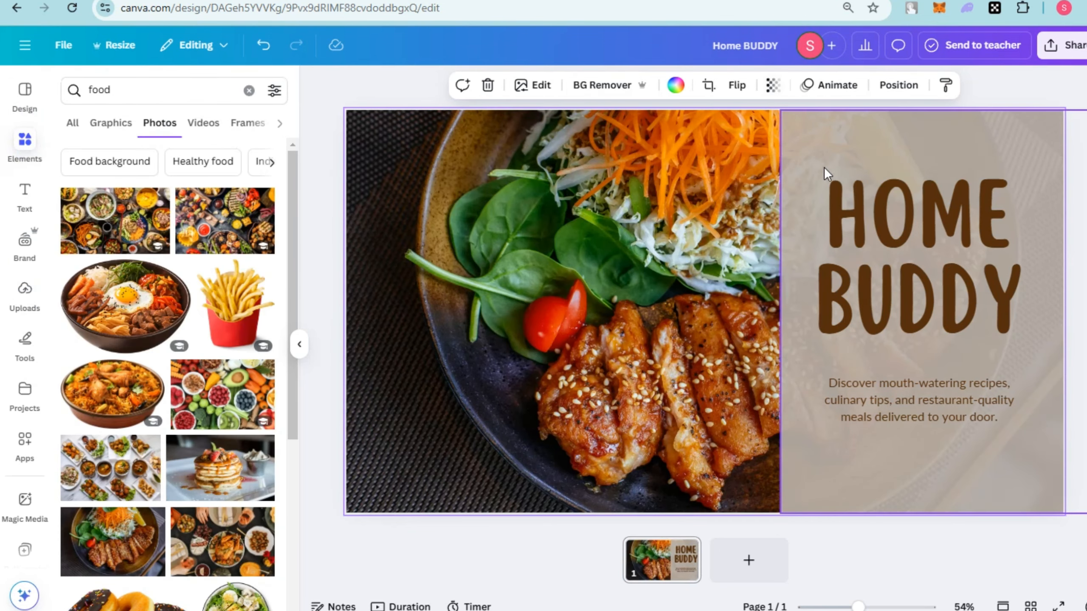
Apply the Lift effect at intensity 100 to the HOME BUDDY title.
{"action": "double_click", "coordinate": [879, 210]}
{"action": "triple_click", "coordinate": [880, 210]}
{"action": "left_click", "coordinate": [896, 296]}
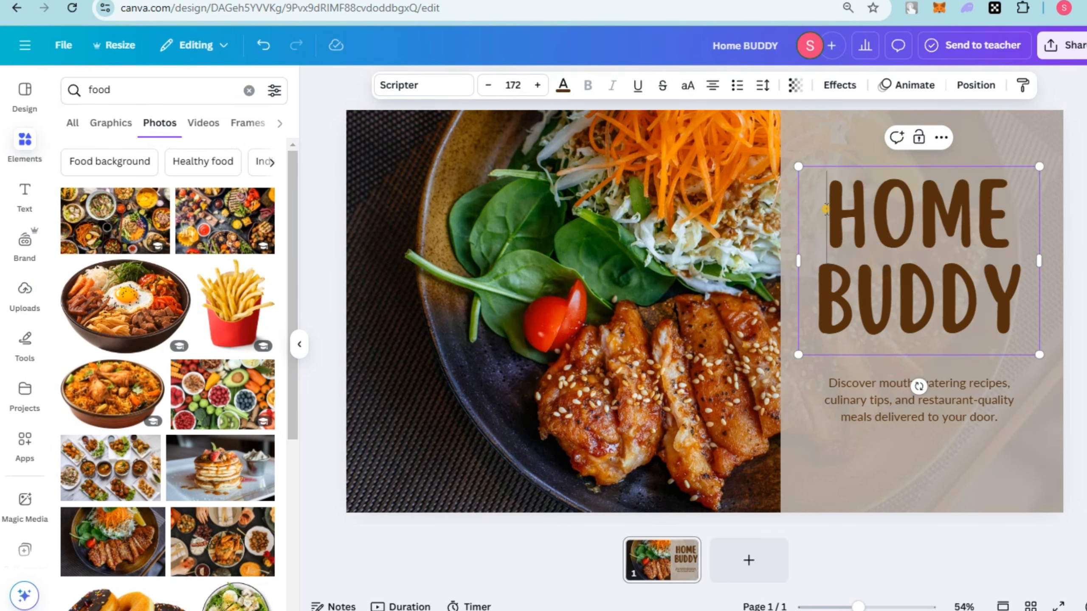
{"action": "left_click_drag", "start_coordinate": [827, 222], "coordinate": [1006, 291]}
{"action": "left_click", "coordinate": [839, 85]}
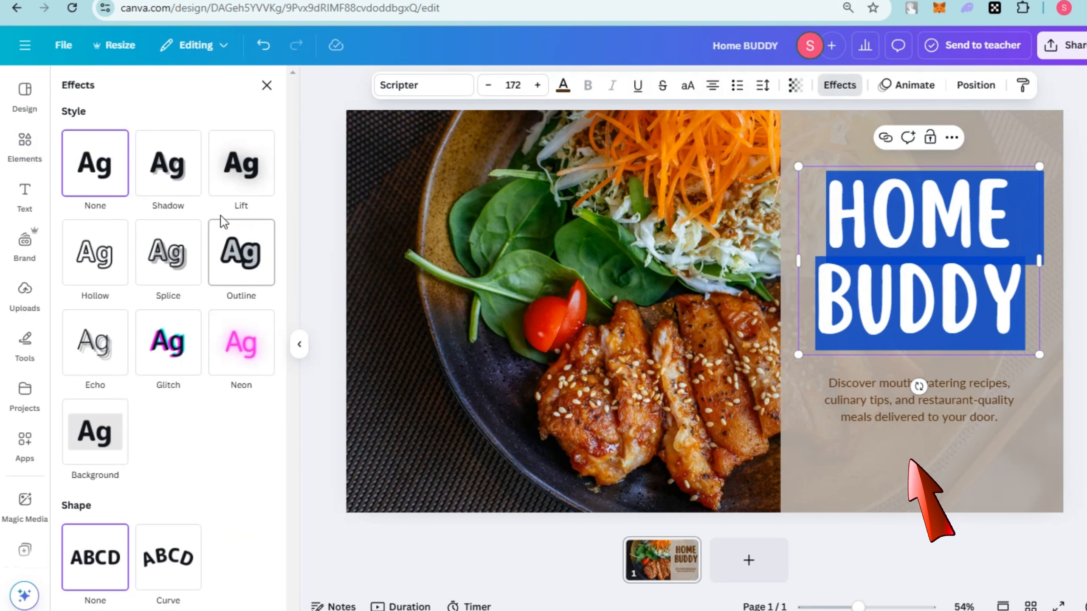
{"action": "left_click", "coordinate": [241, 163]}
{"action": "left_click_drag", "start_coordinate": [128, 257], "coordinate": [182, 254]}
Set the text colour of the tagline below the title to white.
{"action": "left_click", "coordinate": [979, 410]}
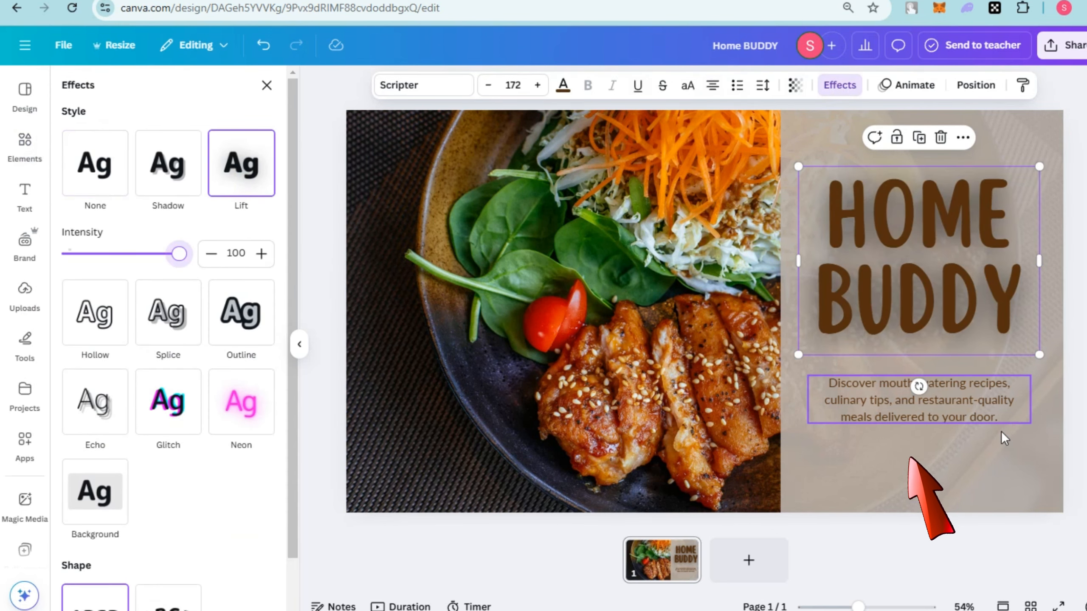
{"action": "triple_click", "coordinate": [981, 411]}
{"action": "left_click", "coordinate": [563, 85]}
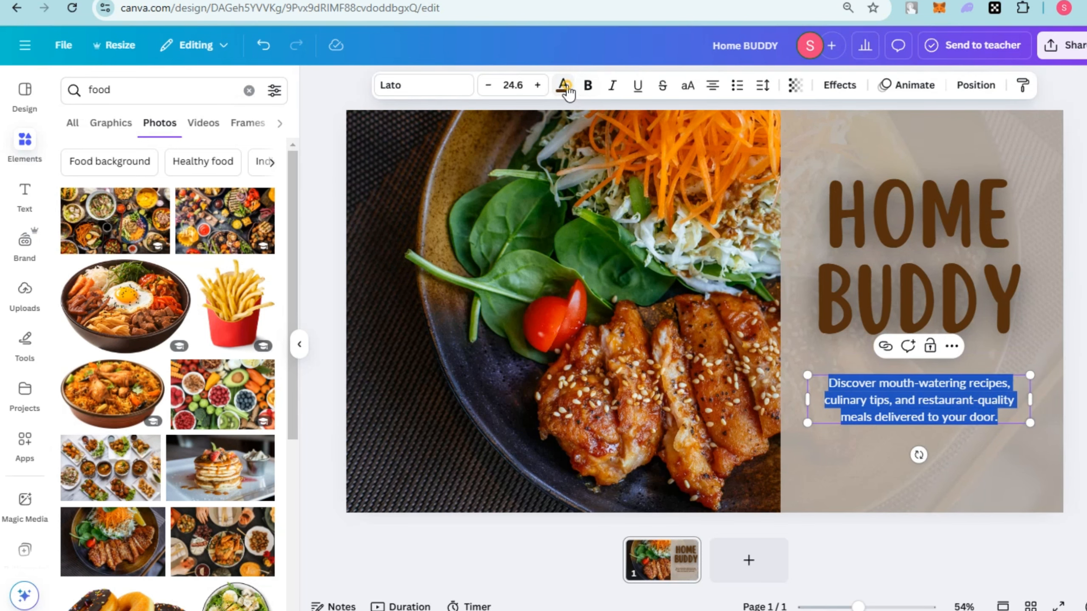
{"action": "left_click", "coordinate": [270, 431]}
{"action": "left_click", "coordinate": [856, 394]}
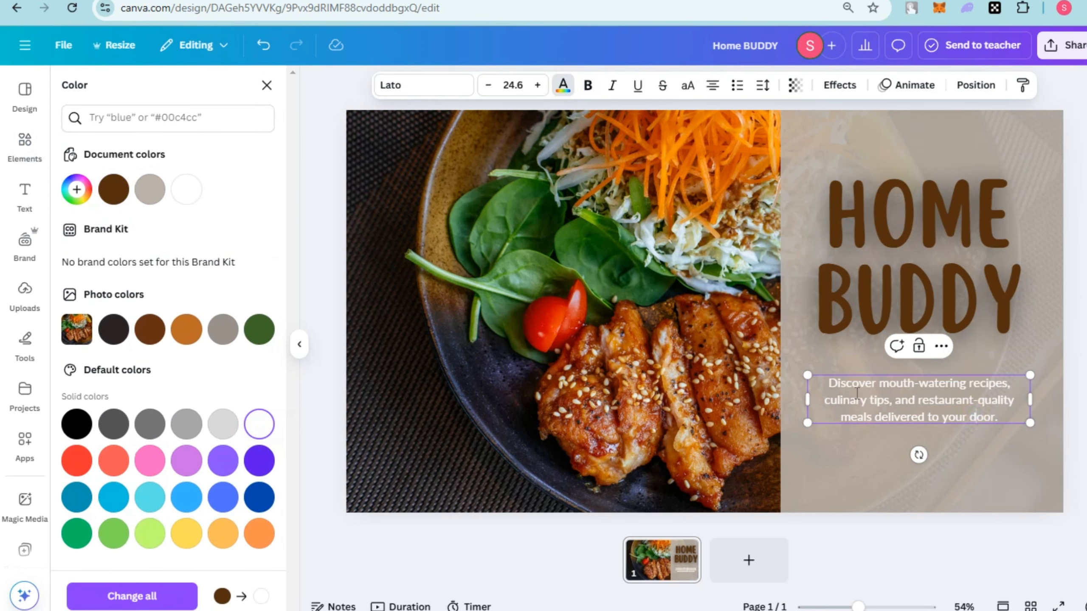
Apply the Outline effect to the tagline with a black outline.
{"action": "triple_click", "coordinate": [1001, 410]}
{"action": "left_click", "coordinate": [845, 87]}
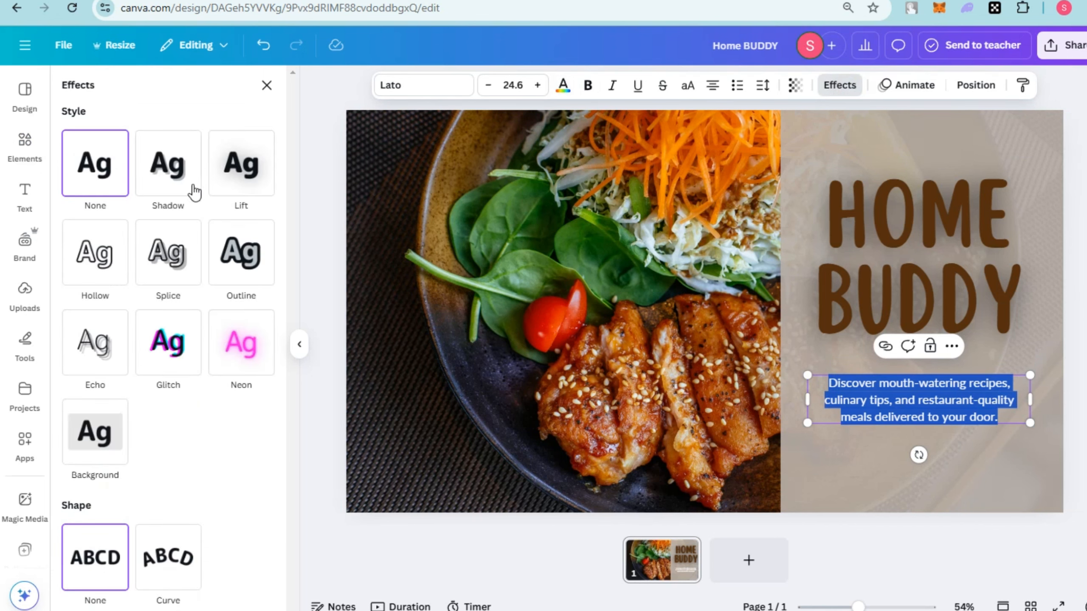
{"action": "left_click", "coordinate": [175, 187]}
{"action": "left_click", "coordinate": [242, 483]}
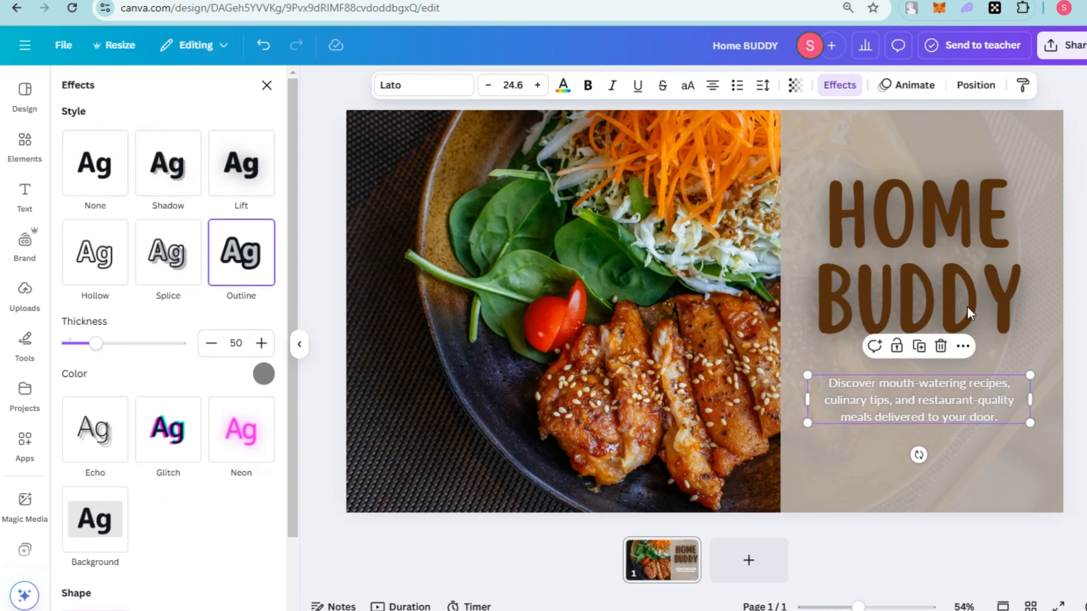
{"action": "left_click", "coordinate": [261, 375]}
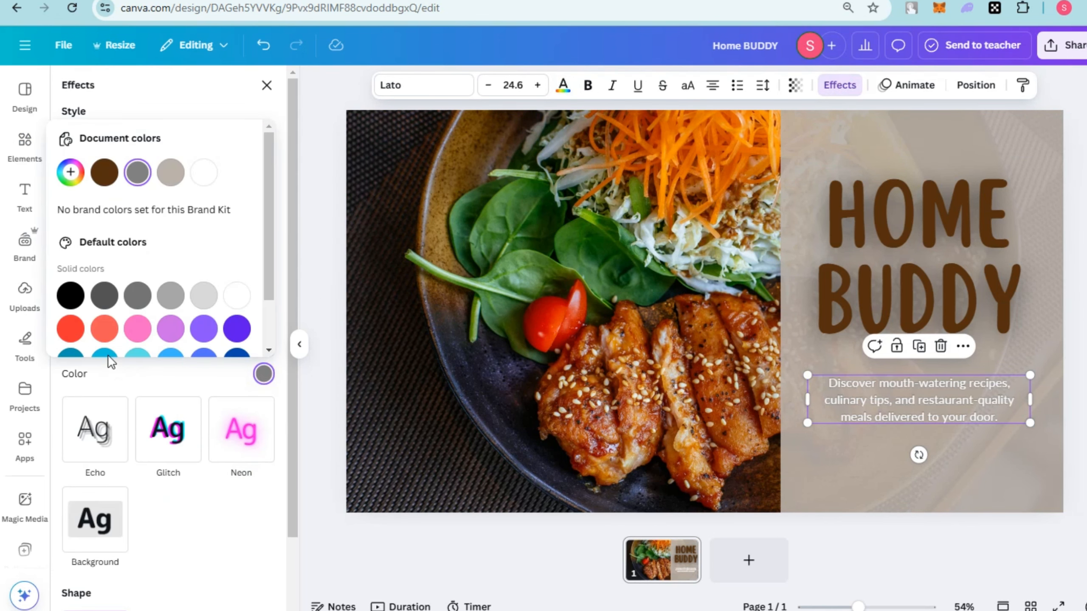
{"action": "left_click", "coordinate": [70, 296]}
Enlarge the tagline to font size 30 and set its text colour to the document's dark brown.
{"action": "left_click_drag", "start_coordinate": [808, 423], "coordinate": [784, 427]}
{"action": "left_click_drag", "start_coordinate": [1031, 374], "coordinate": [1055, 368]}
{"action": "double_click", "coordinate": [942, 379]}
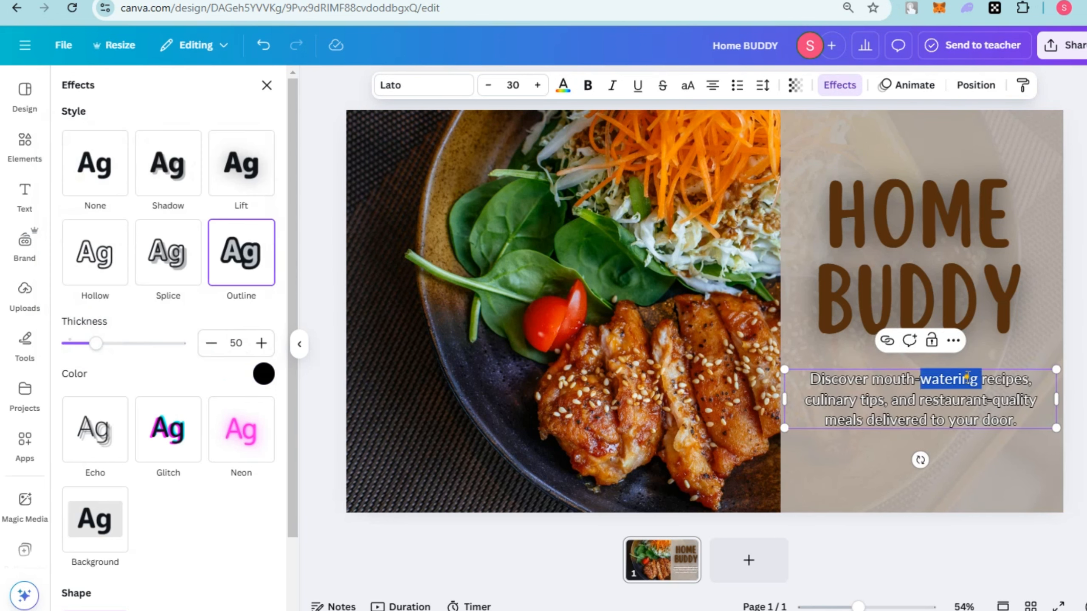
{"action": "key", "text": "ctrl+a"}
{"action": "left_click", "coordinate": [563, 85]}
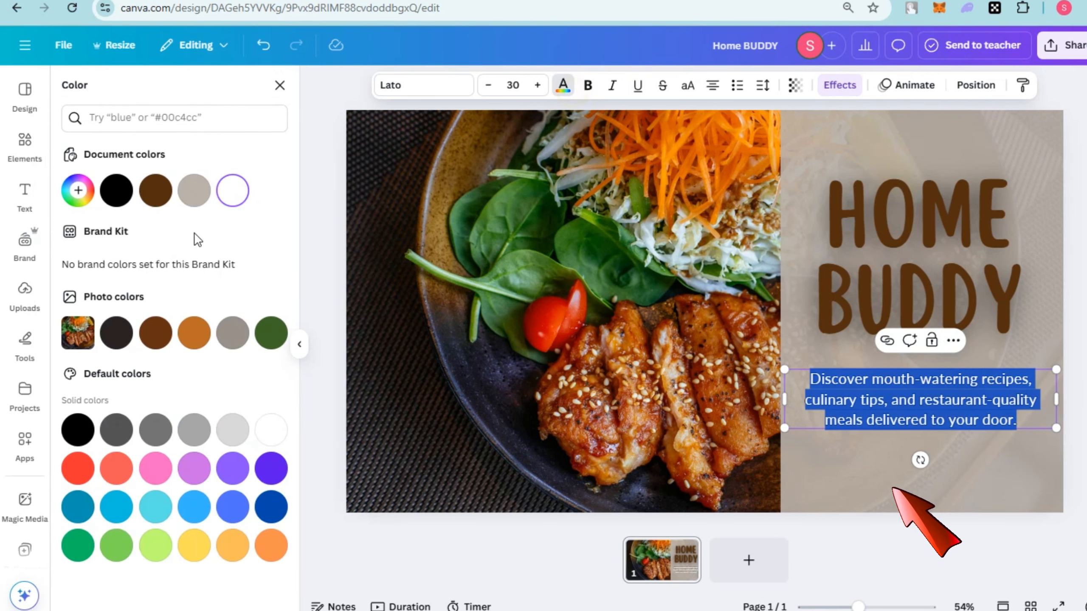
{"action": "key", "text": "Escape"}
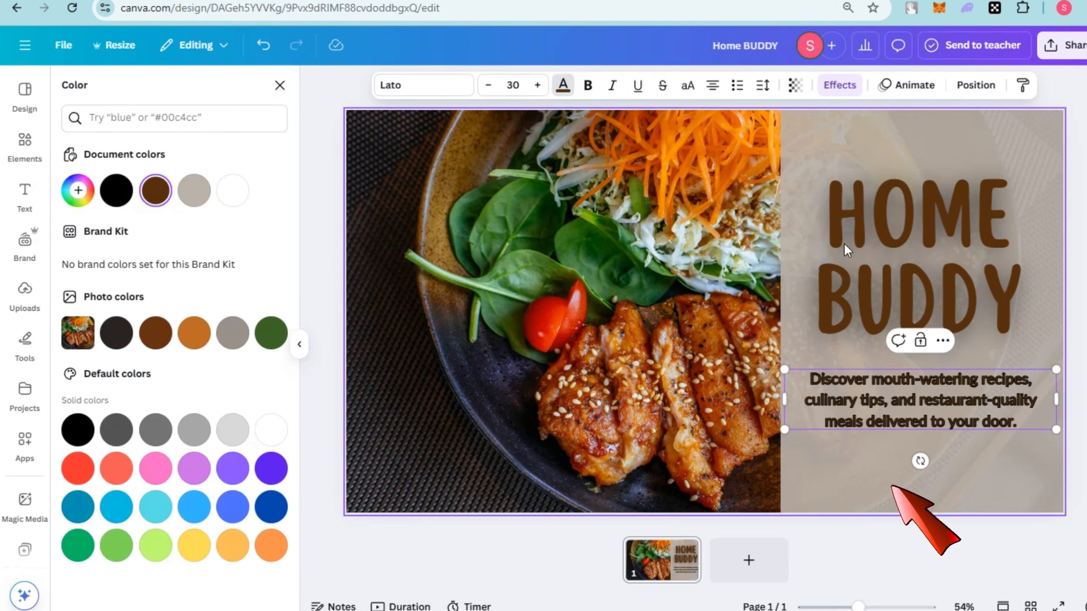
Publish the design as an embed to generate its HTML embed code and smart embed link.
{"action": "left_click", "coordinate": [1073, 46]}
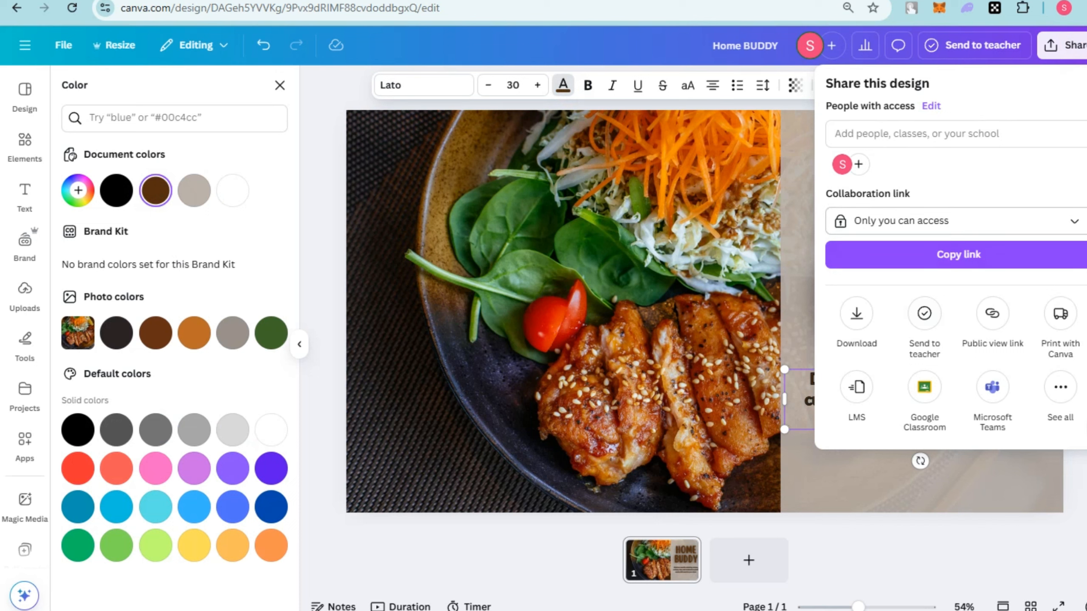
{"action": "left_click", "coordinate": [1060, 419]}
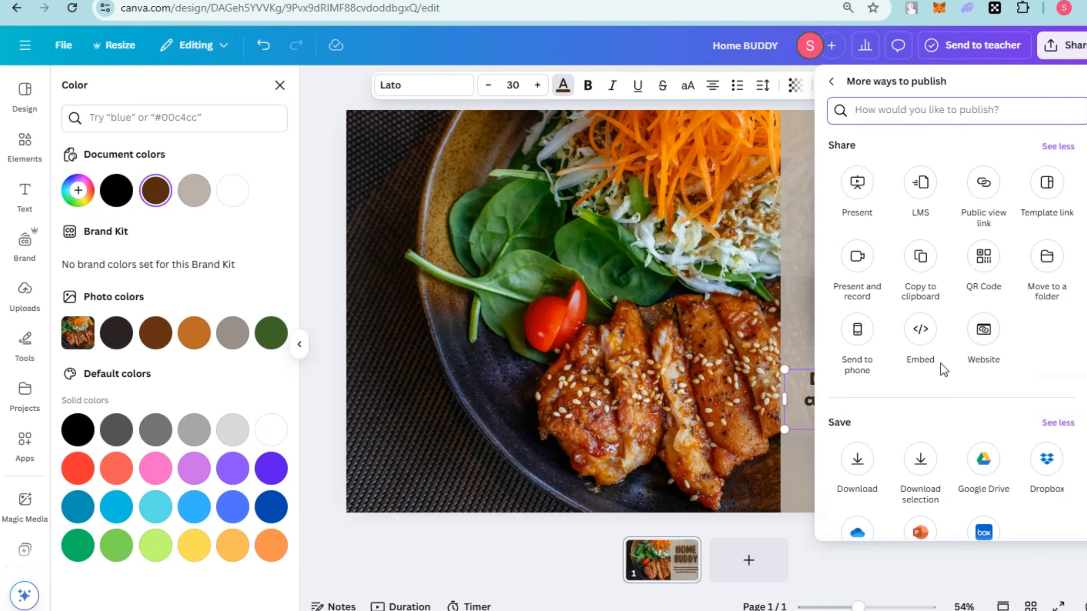
{"action": "left_click", "coordinate": [920, 332]}
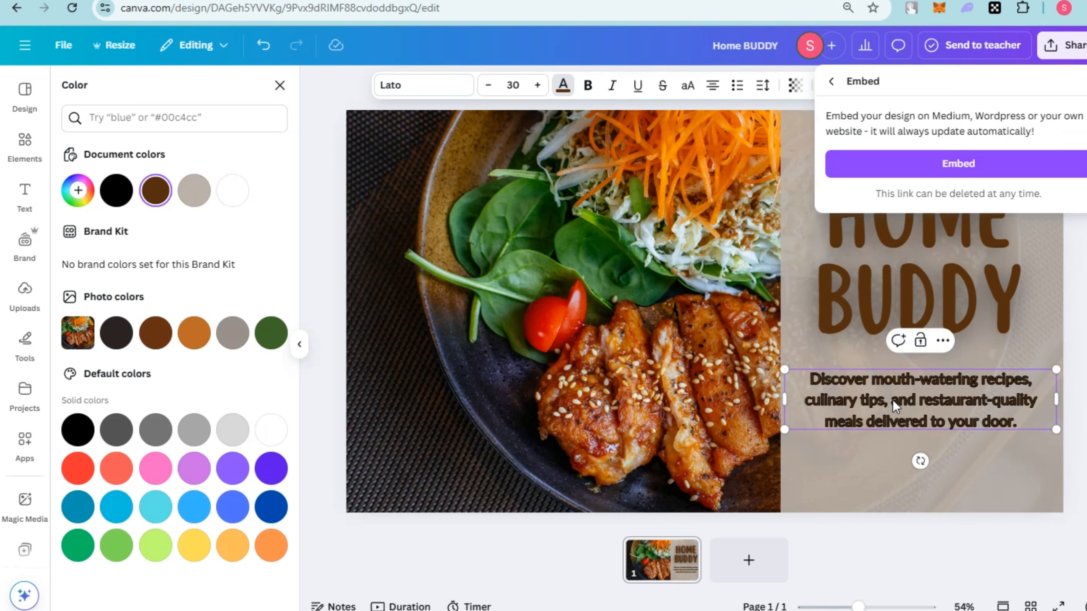
{"action": "left_click", "coordinate": [951, 162]}
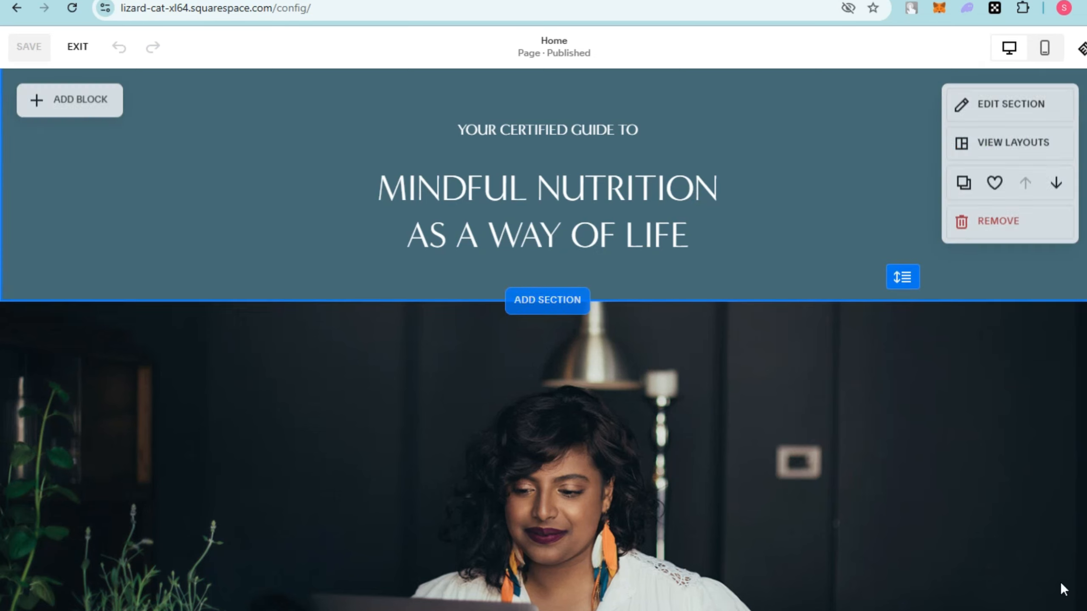
Switch to Squarespace, add an Embed block to the home page's heading section and open its content settings.
{"action": "left_click", "coordinate": [99, 106]}
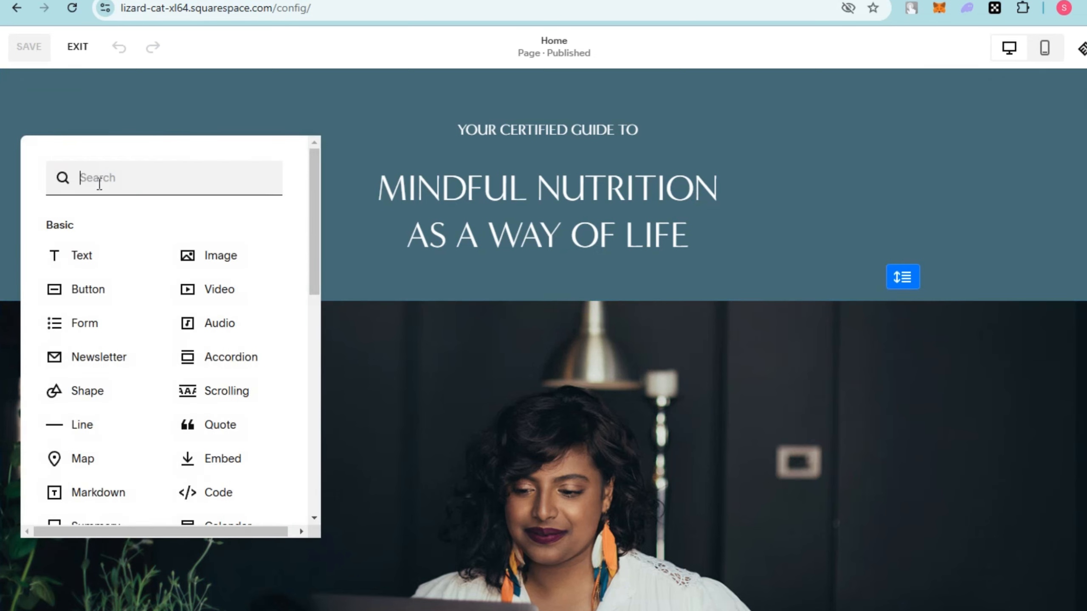
{"action": "left_click", "coordinate": [221, 455]}
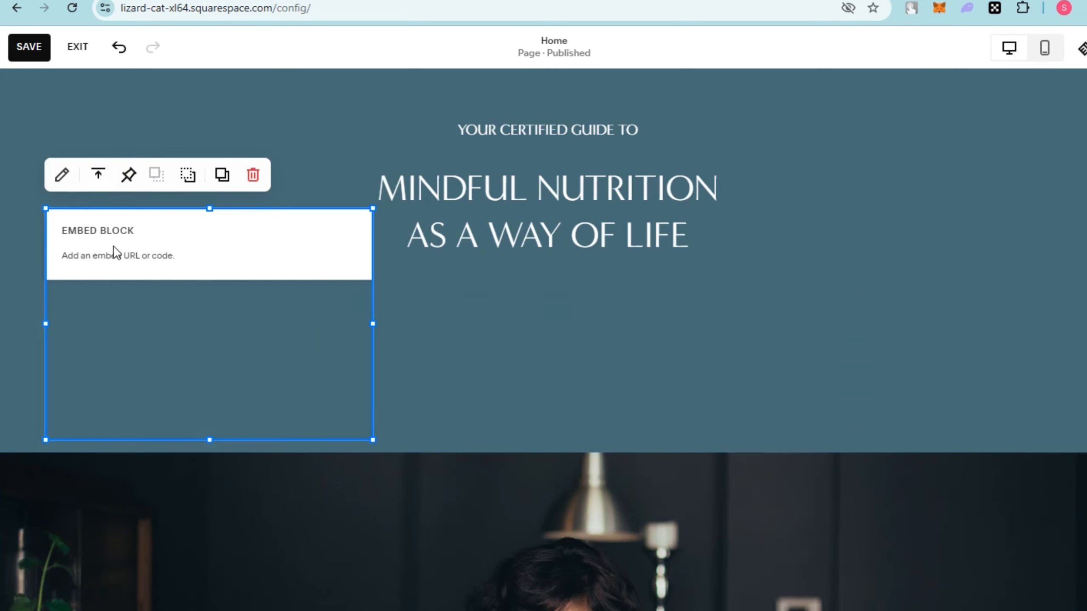
{"action": "left_click", "coordinate": [152, 245]}
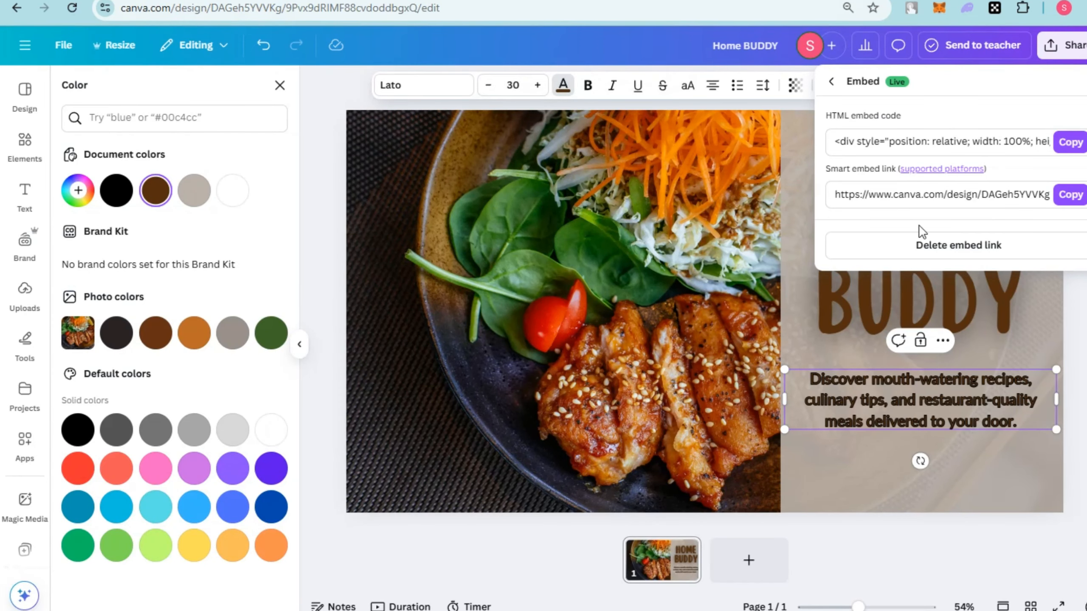
Copy the smart embed link from Canva and paste it as the link of the Squarespace Embed block.
{"action": "left_click", "coordinate": [1064, 197]}
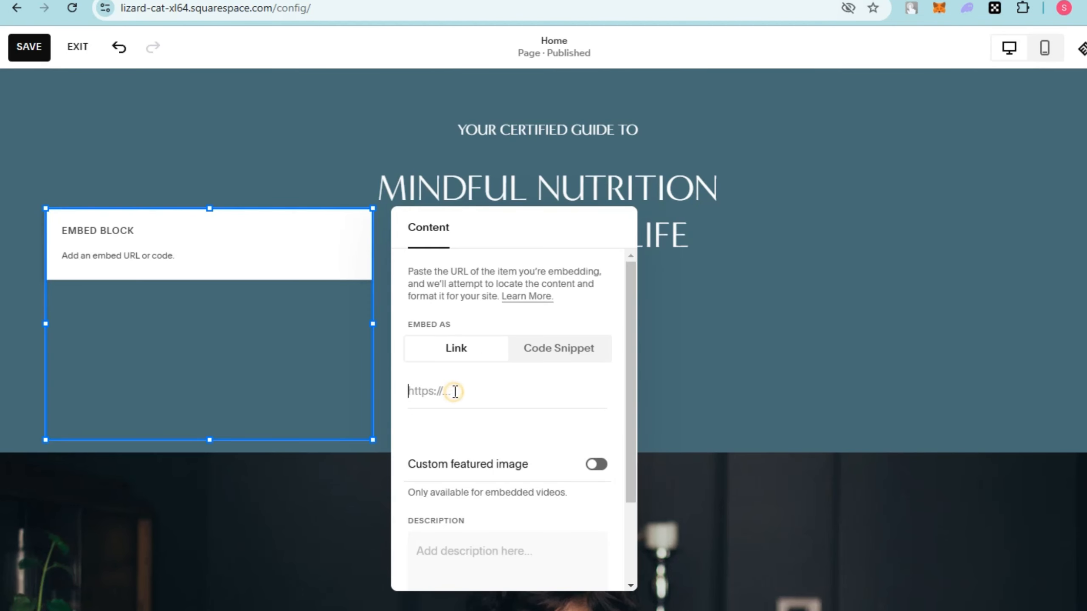
{"action": "right_click", "coordinate": [455, 392]}
{"action": "left_click", "coordinate": [482, 216]}
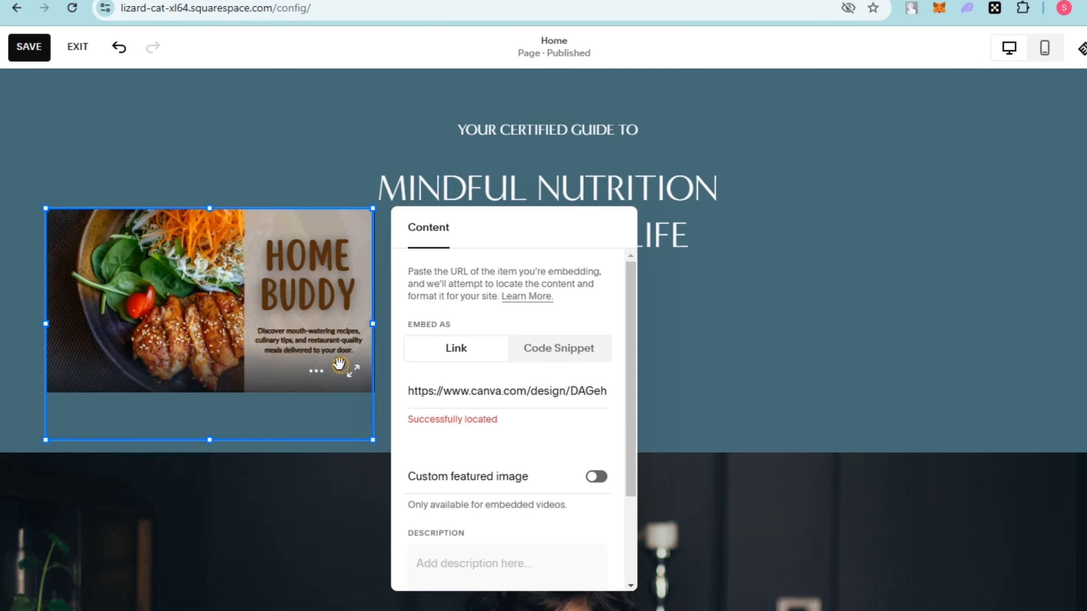
{"action": "left_click", "coordinate": [783, 227]}
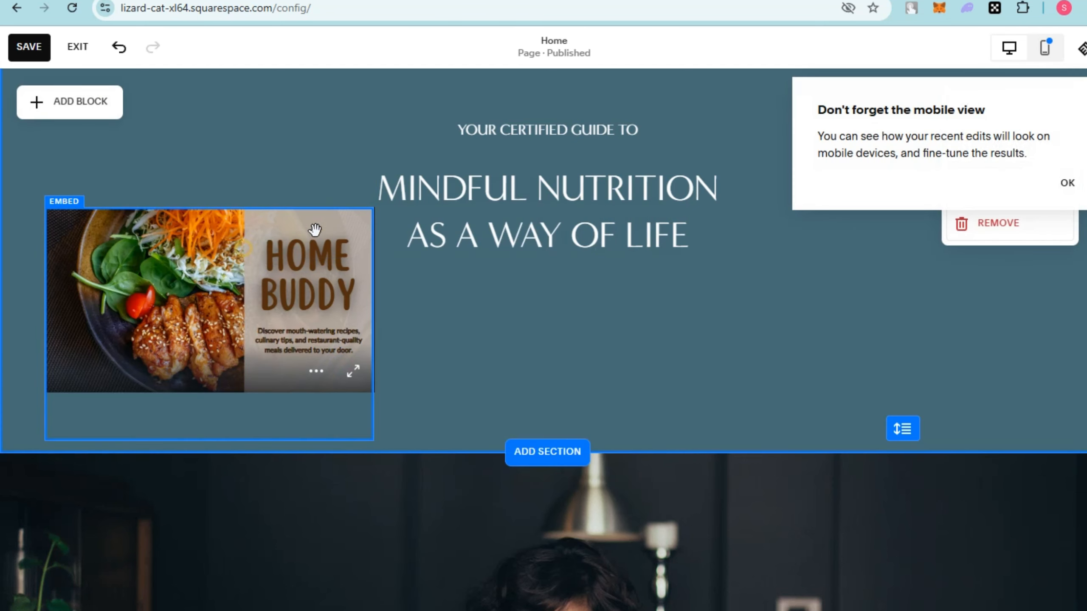
Enlarge the embedded design to roughly two thirds of the page width and dismiss the mobile view reminder.
{"action": "left_click", "coordinate": [315, 231]}
{"action": "left_click_drag", "start_coordinate": [373, 208], "coordinate": [754, 69]}
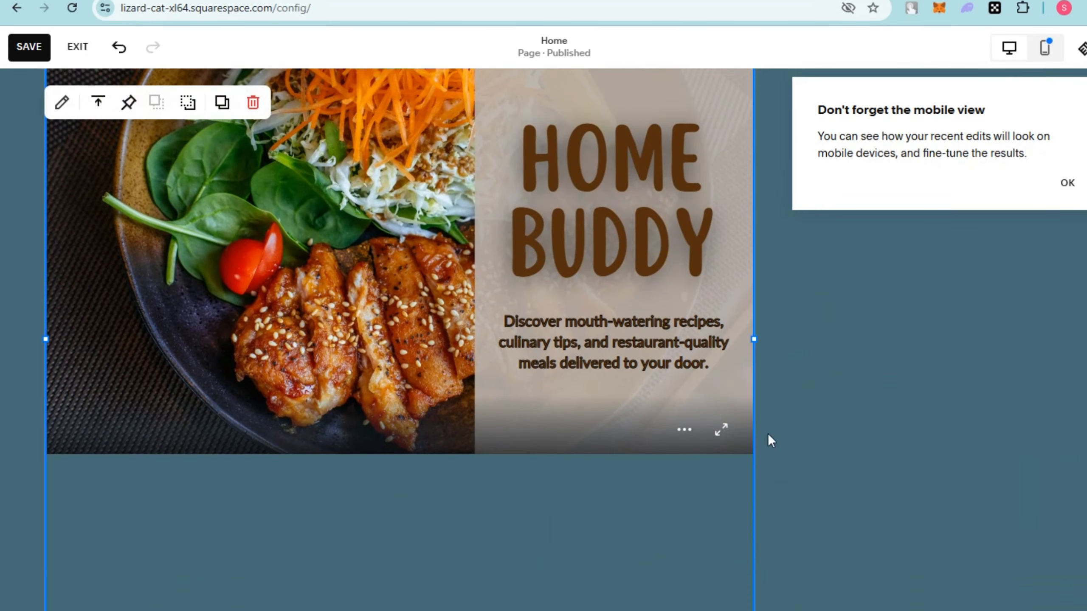
{"action": "left_click", "coordinate": [1069, 188]}
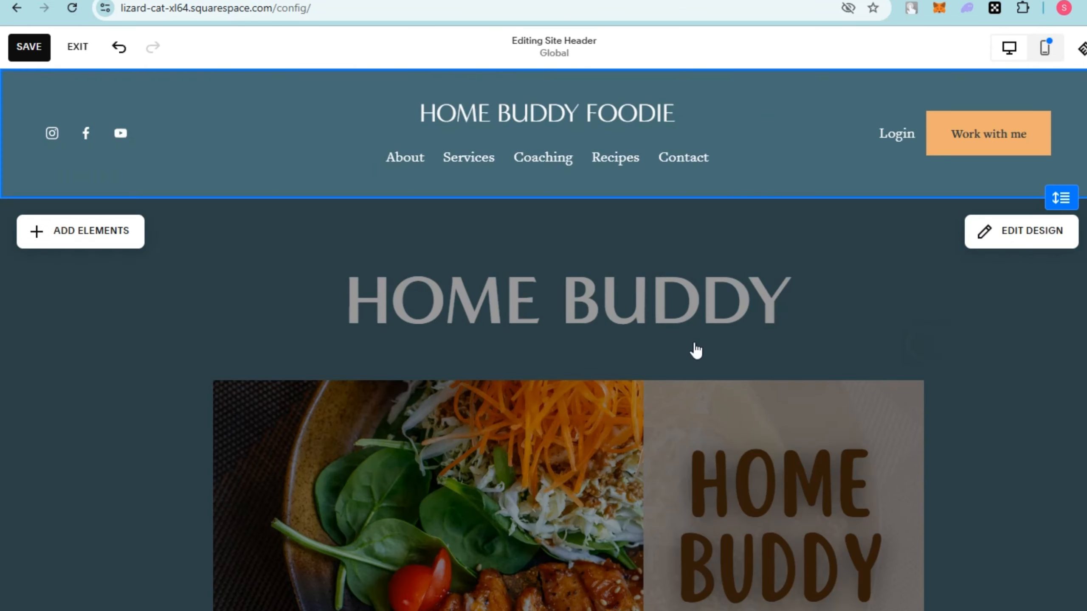
Leave site header editing and review how the embedded design sits on the home page.
{"action": "left_click", "coordinate": [695, 349]}
{"action": "scroll", "coordinate": [635, 364], "scroll_direction": "down", "scroll_amount": 6}
{"action": "scroll", "coordinate": [635, 365], "scroll_direction": "up", "scroll_amount": 3}
{"action": "scroll", "coordinate": [635, 364], "scroll_direction": "down", "scroll_amount": 5}
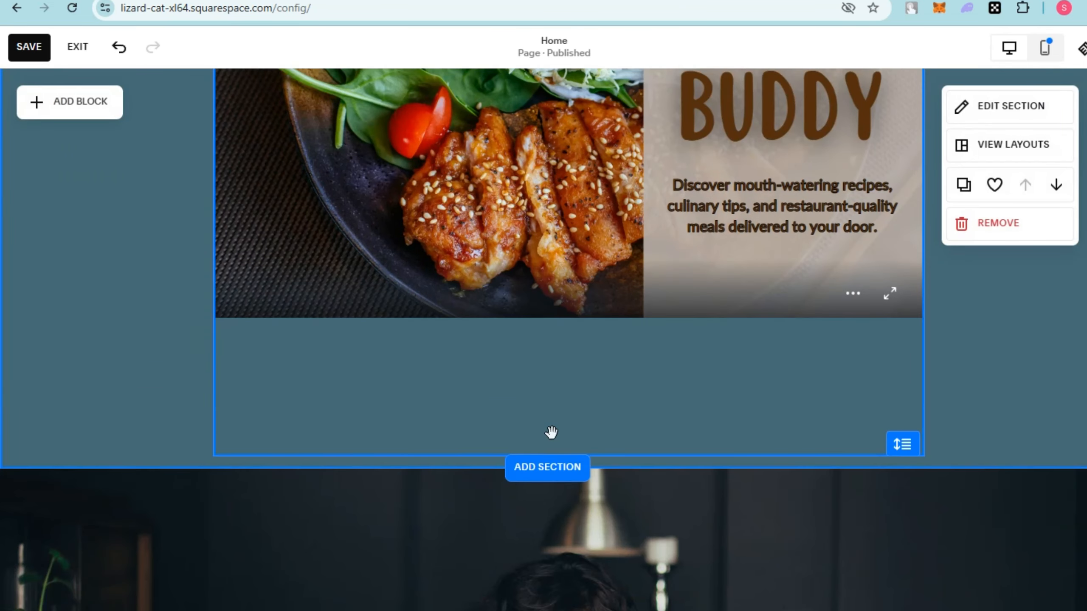
{"action": "scroll", "coordinate": [920, 345], "scroll_direction": "up", "scroll_amount": 5}
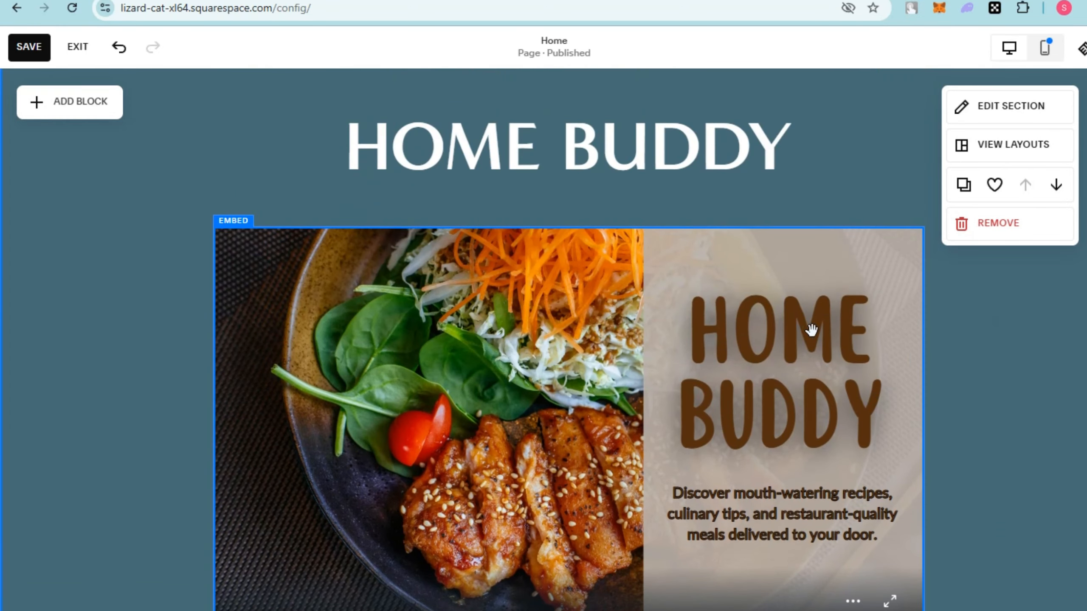
{"action": "scroll", "coordinate": [776, 292], "scroll_direction": "up", "scroll_amount": 3}
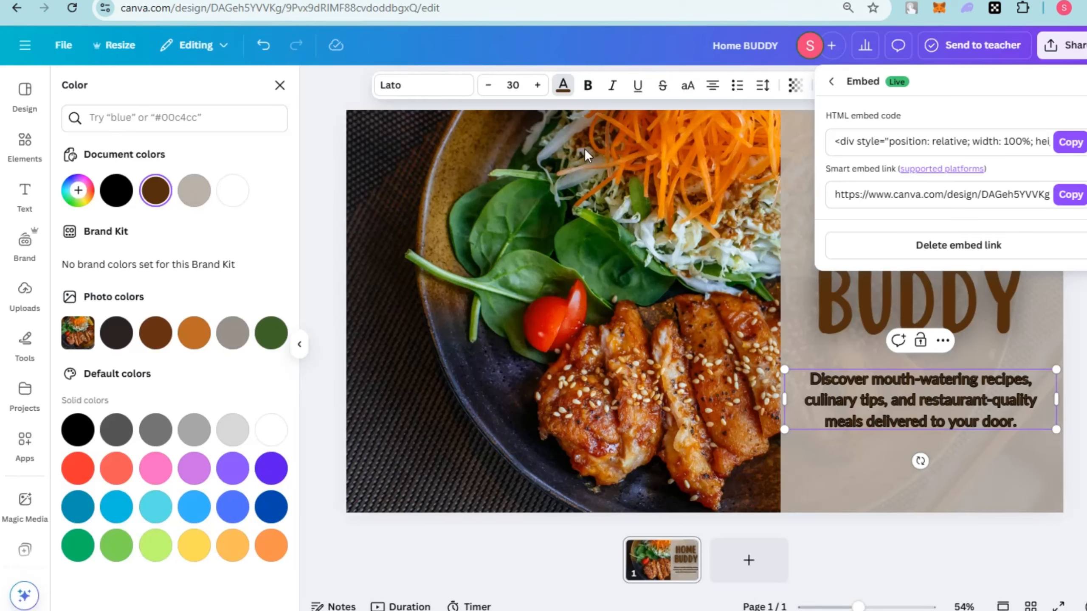
Add a second page to the presentation and apply the food template's About Us layout to it.
{"action": "left_click", "coordinate": [23, 103]}
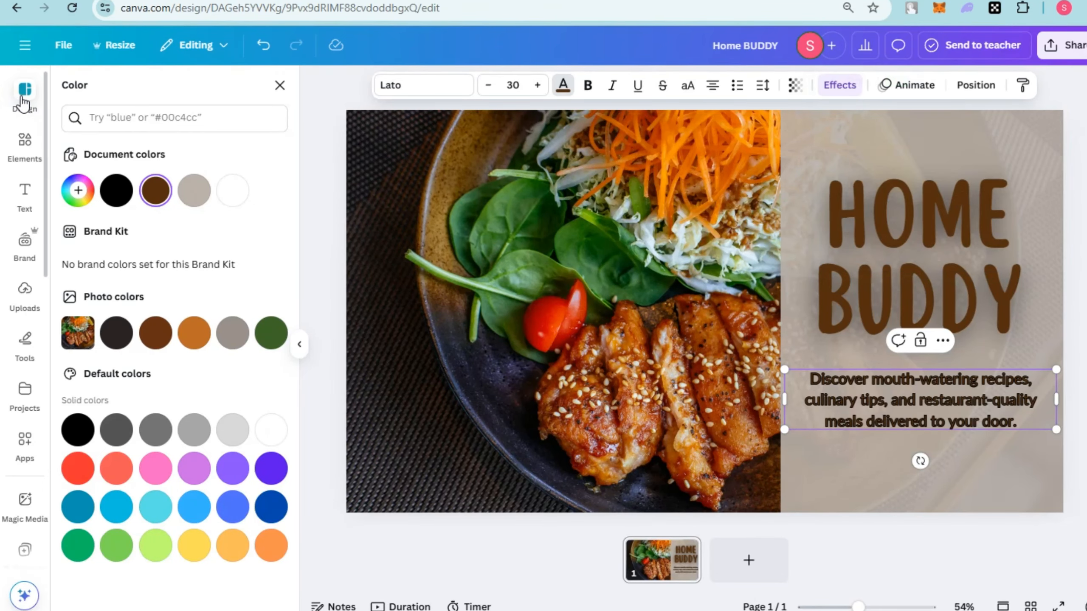
{"action": "left_click", "coordinate": [748, 560]}
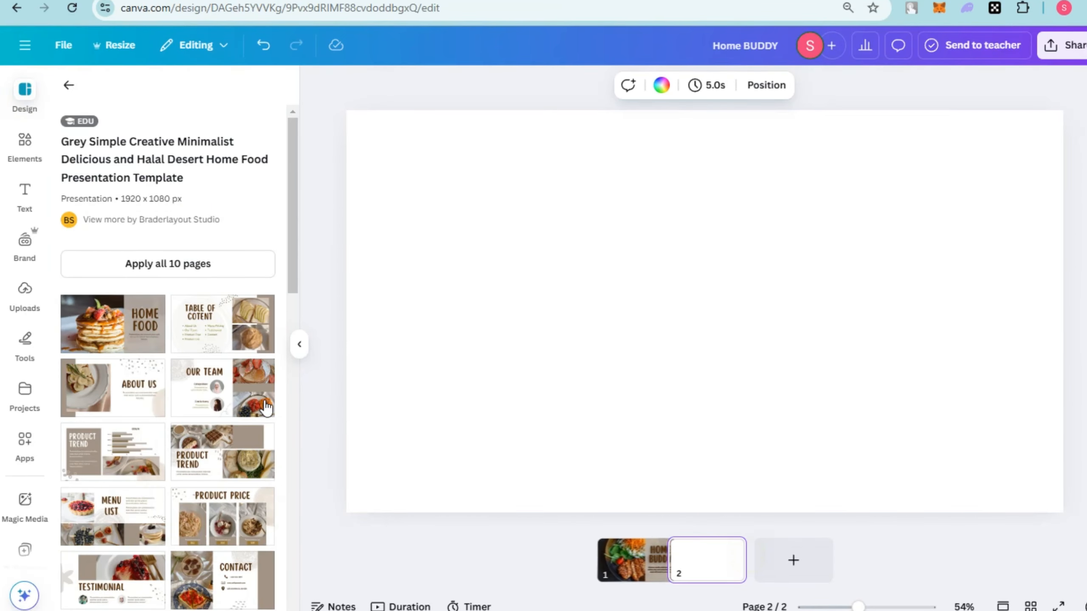
{"action": "left_click", "coordinate": [245, 408]}
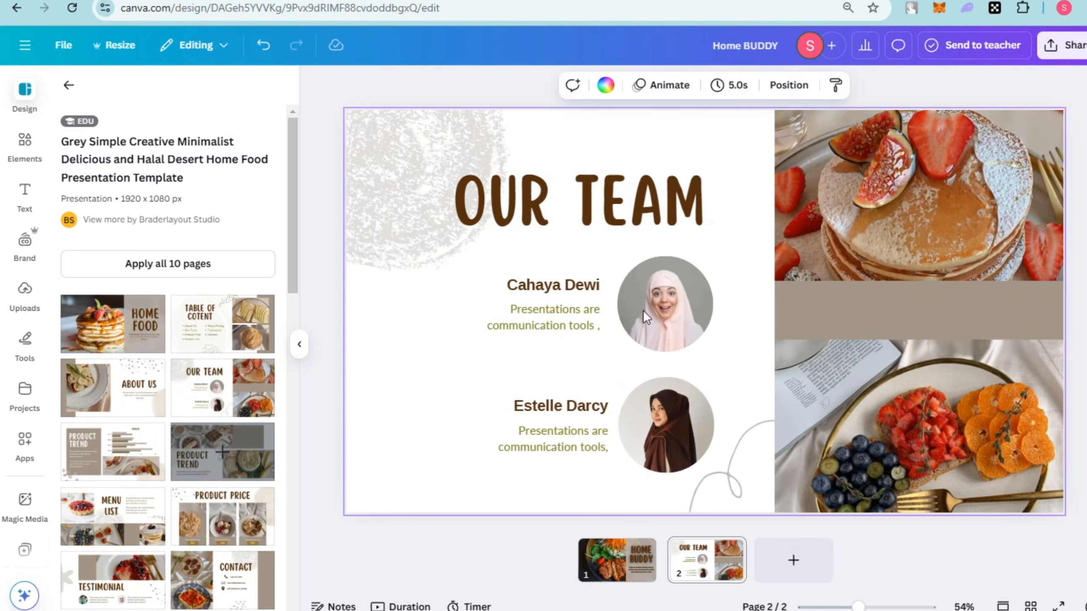
{"action": "left_click", "coordinate": [126, 411]}
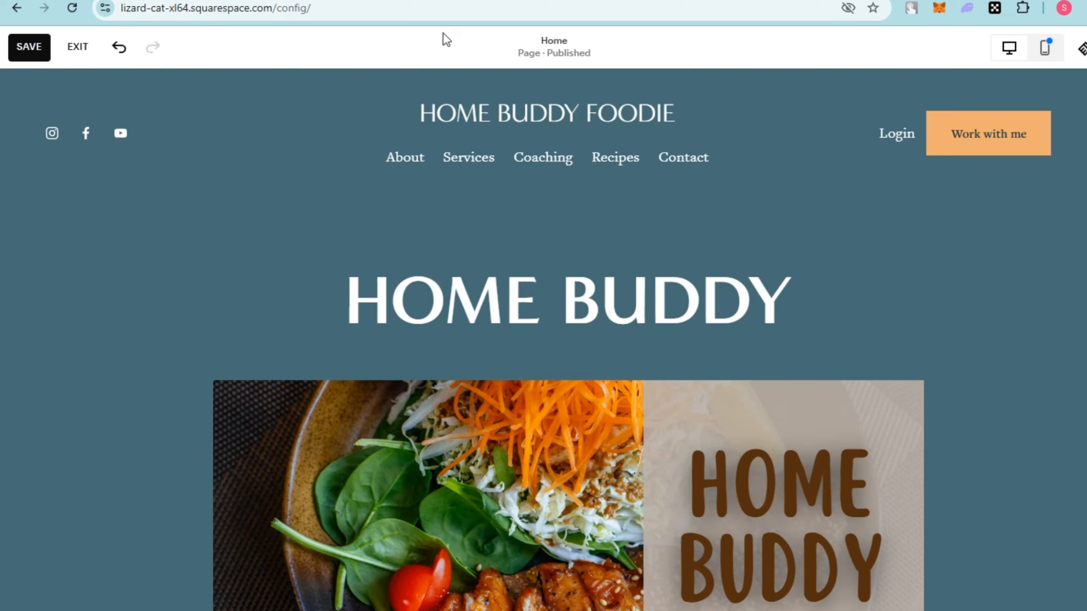
Switch to Squarespace and look over the home page sections below the embedded design.
{"action": "scroll", "coordinate": [660, 384], "scroll_direction": "down", "scroll_amount": 10}
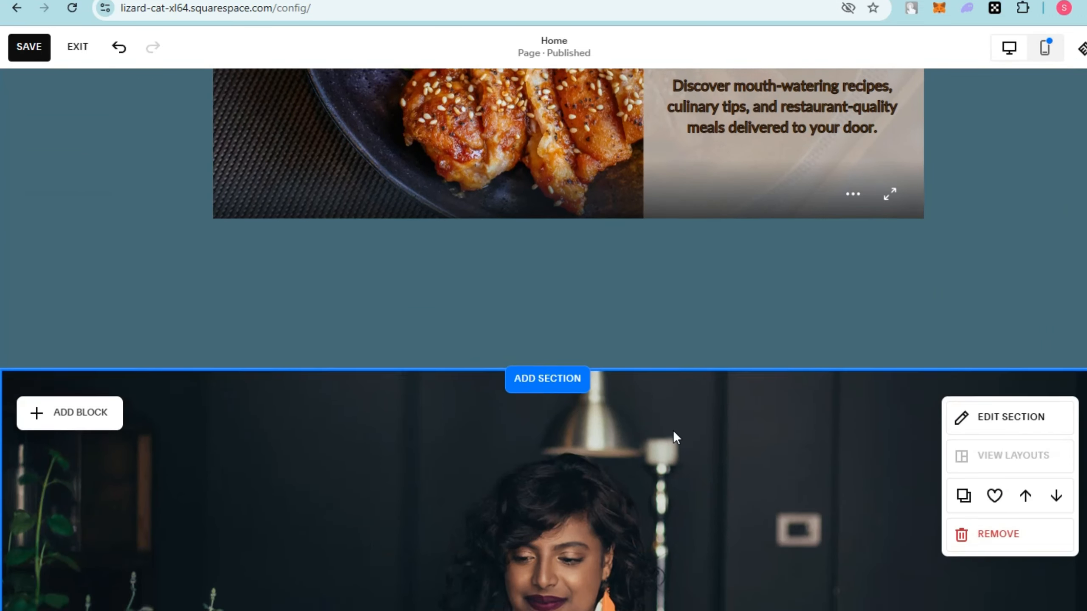
{"action": "scroll", "coordinate": [674, 437], "scroll_direction": "down", "scroll_amount": 5}
{"action": "scroll", "coordinate": [716, 452], "scroll_direction": "down", "scroll_amount": 9}
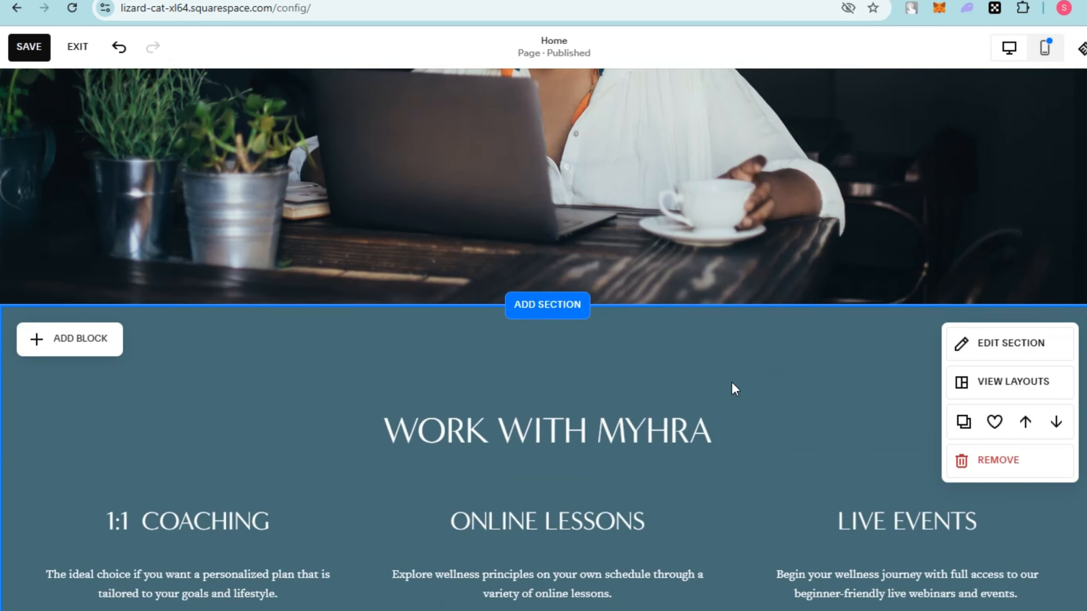
{"action": "scroll", "coordinate": [732, 382], "scroll_direction": "up", "scroll_amount": 7}
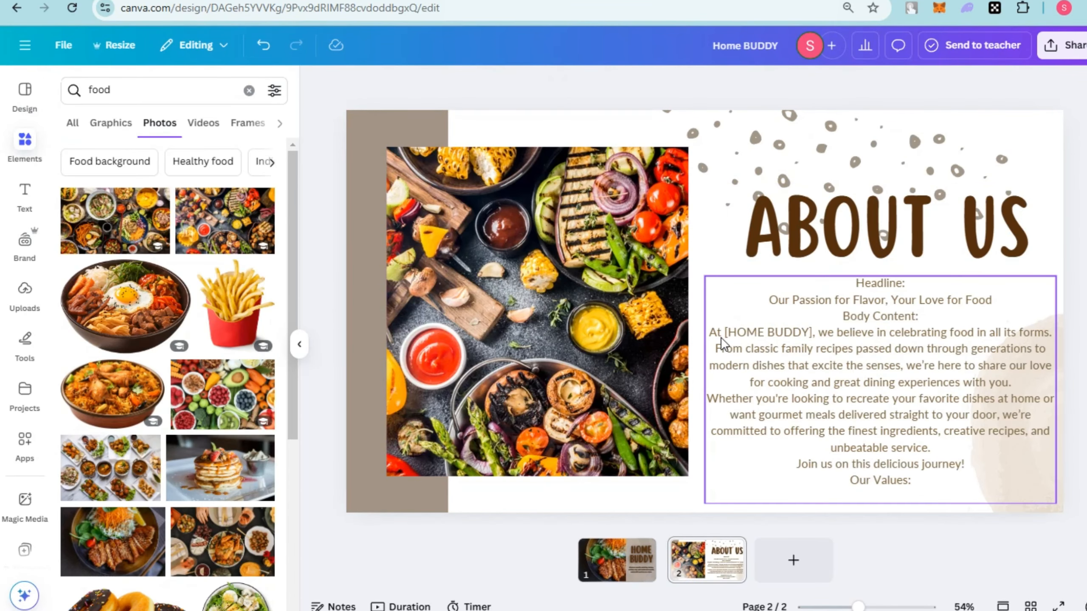
Copy the smart embed link of the Home Buddy design from Canva's embed sharing options.
{"action": "left_click", "coordinate": [1048, 45]}
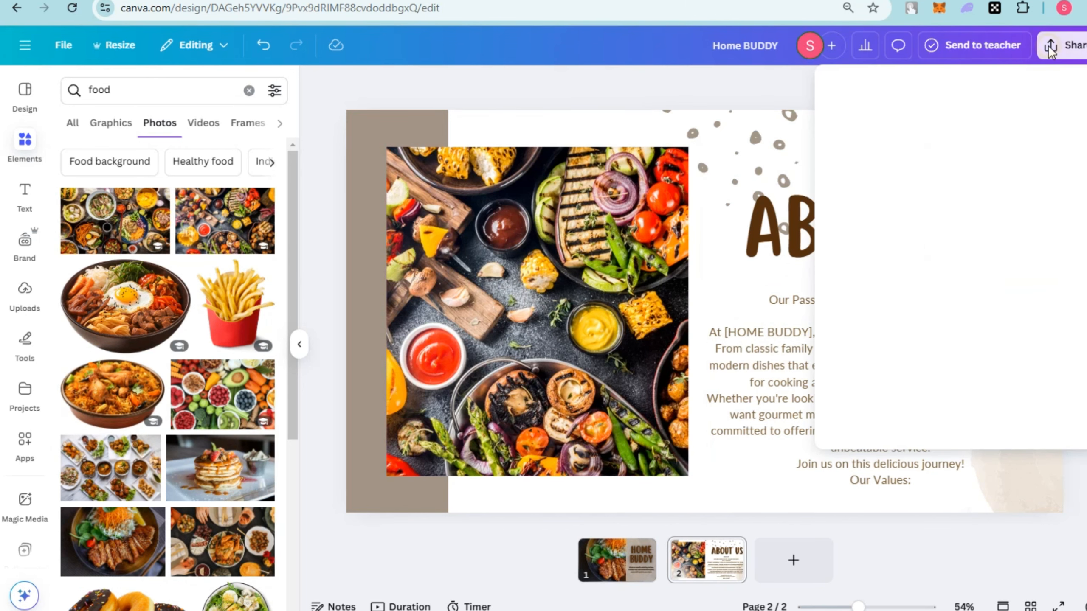
{"action": "left_click", "coordinate": [1058, 391]}
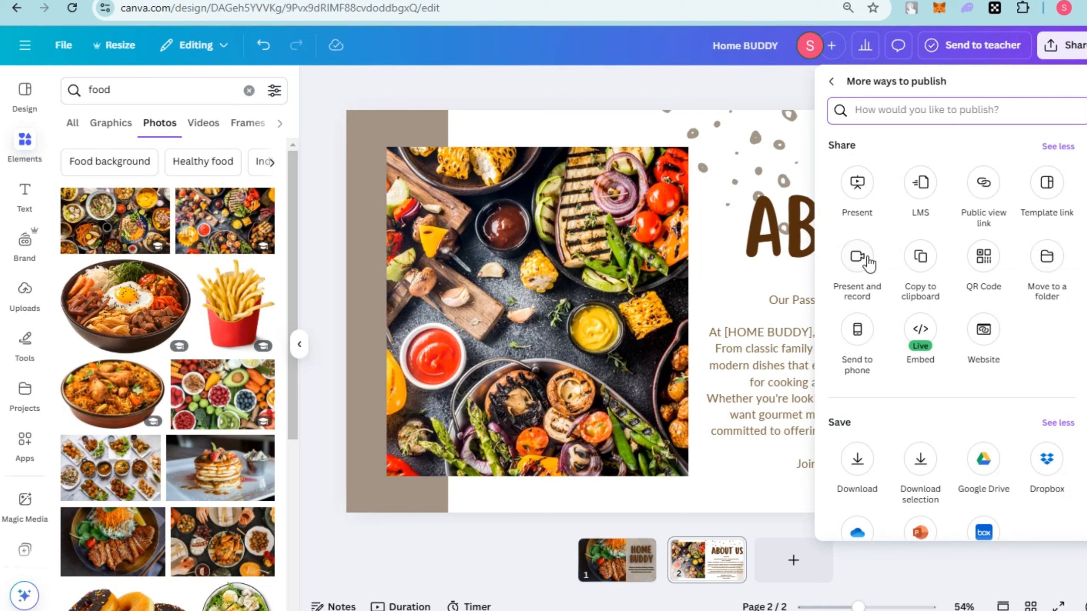
{"action": "left_click", "coordinate": [920, 330]}
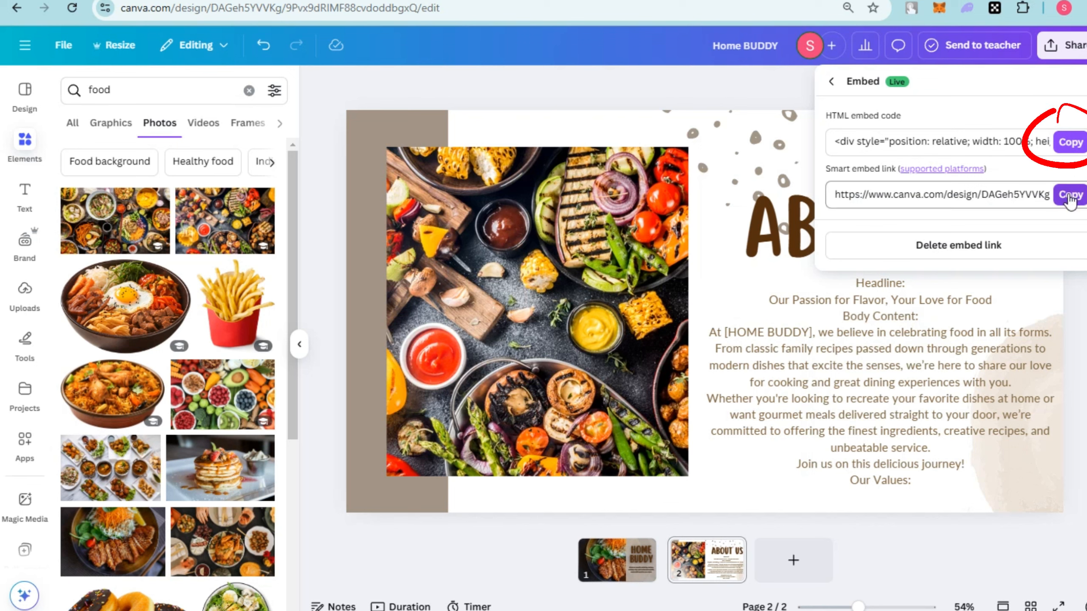
{"action": "left_click", "coordinate": [1069, 197]}
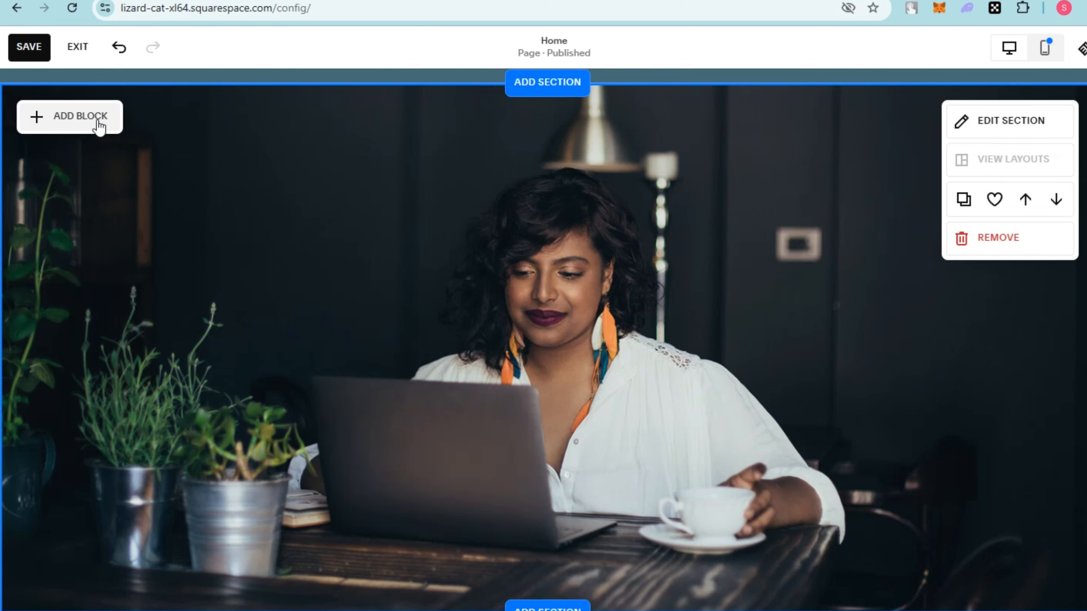
Add an Embed block to the home page's photo section in Squarespace and paste the copied Canva link into it.
{"action": "left_click", "coordinate": [99, 127]}
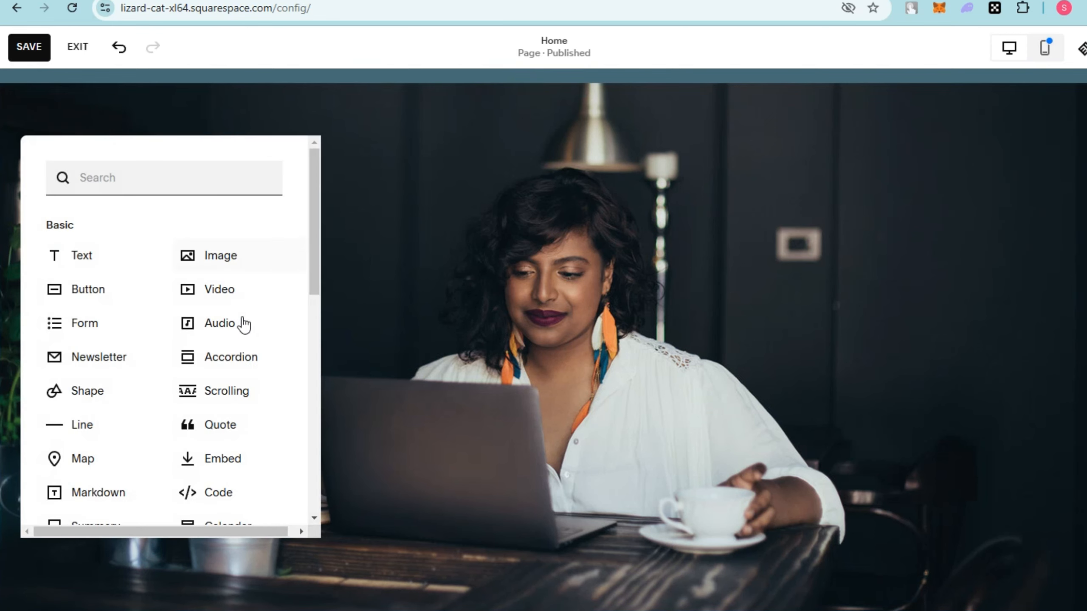
{"action": "left_click", "coordinate": [250, 459]}
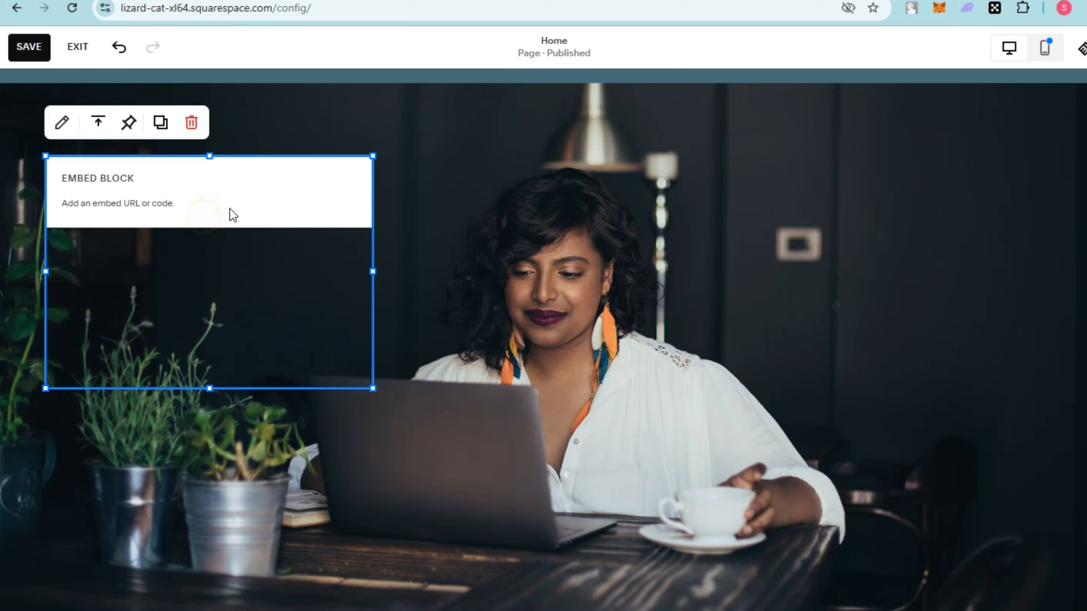
{"action": "left_click", "coordinate": [164, 177]}
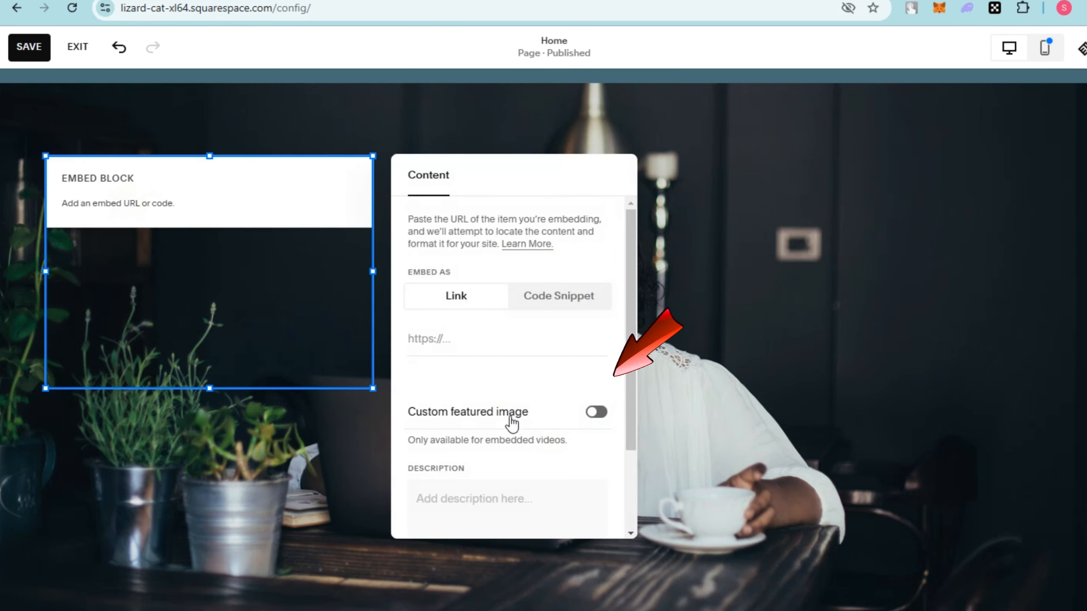
{"action": "left_click", "coordinate": [444, 341]}
{"action": "key", "text": "ctrl+v"}
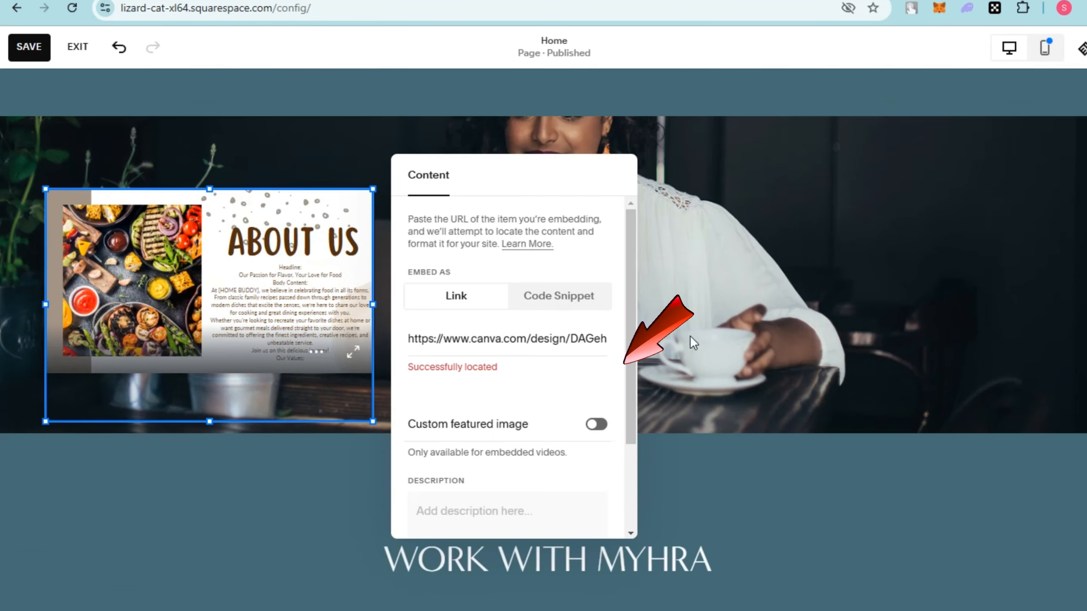
{"action": "left_click", "coordinate": [744, 257]}
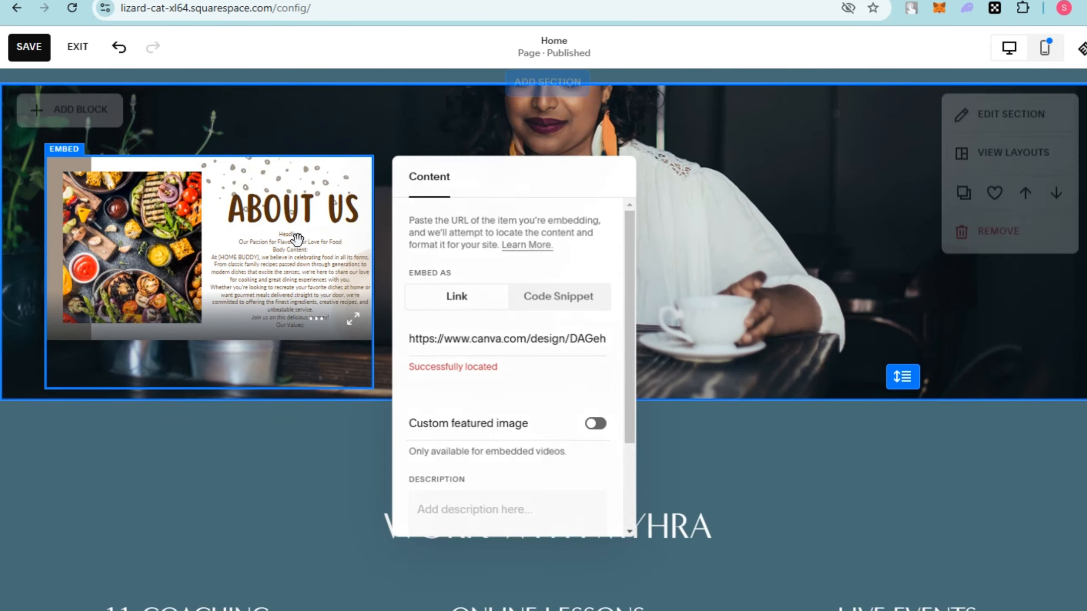
Enlarge the embedded About Us design to roughly 70% of the page width and move it near the section's centre.
{"action": "left_click", "coordinate": [279, 222]}
{"action": "right_click", "coordinate": [280, 222]}
{"action": "left_click", "coordinate": [252, 235]}
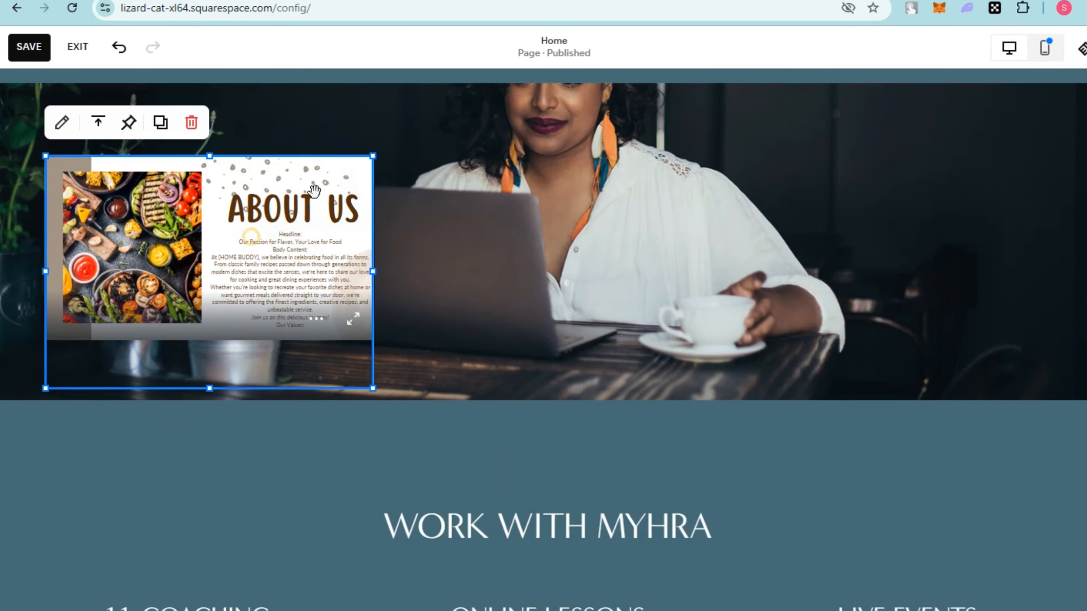
{"action": "left_click_drag", "start_coordinate": [371, 161], "coordinate": [627, 189]}
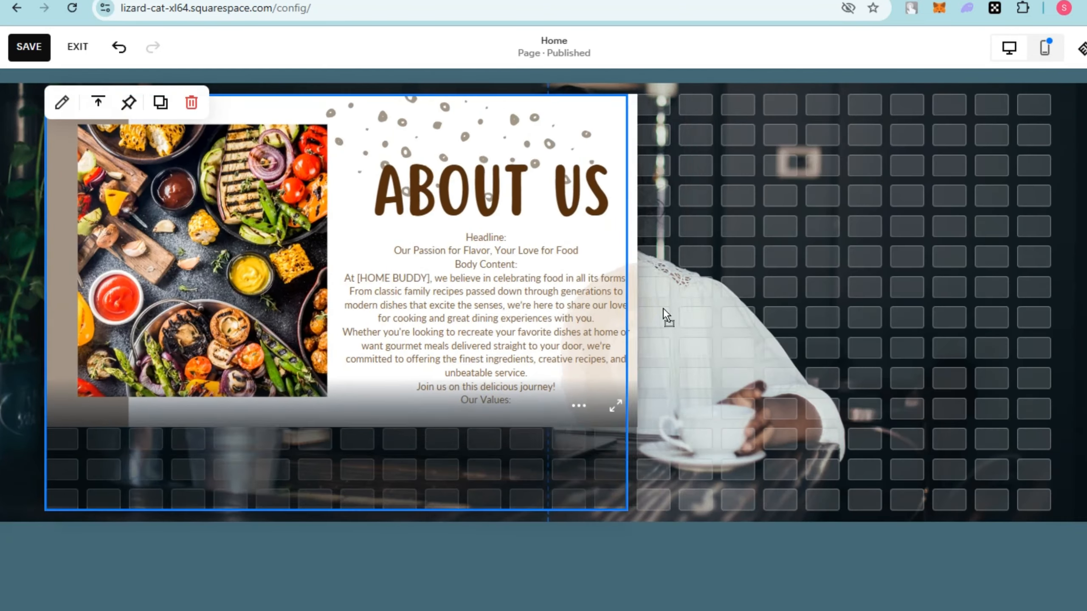
{"action": "left_click_drag", "start_coordinate": [662, 307], "coordinate": [804, 303]}
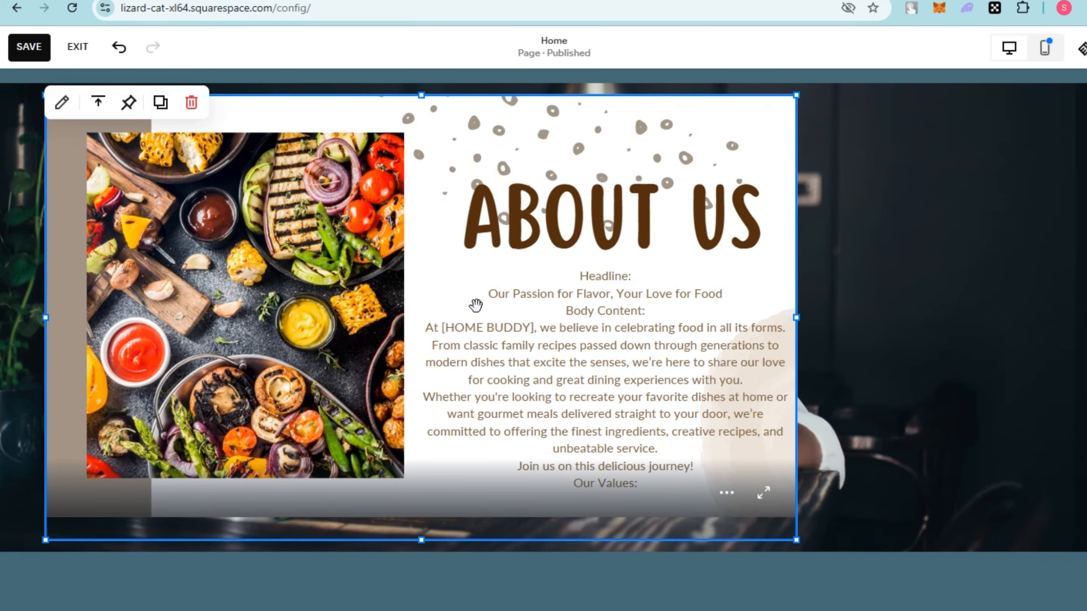
{"action": "left_click_drag", "start_coordinate": [475, 303], "coordinate": [586, 315]}
{"action": "key", "text": "Right"}
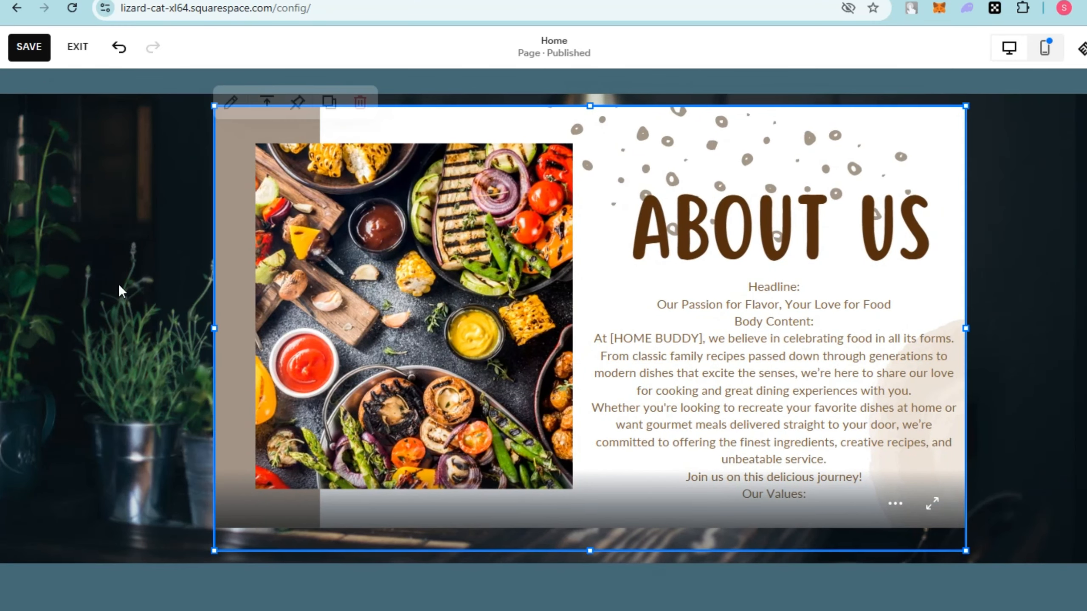
Open the photo section's background settings and try to remove its background image.
{"action": "left_click", "coordinate": [42, 277]}
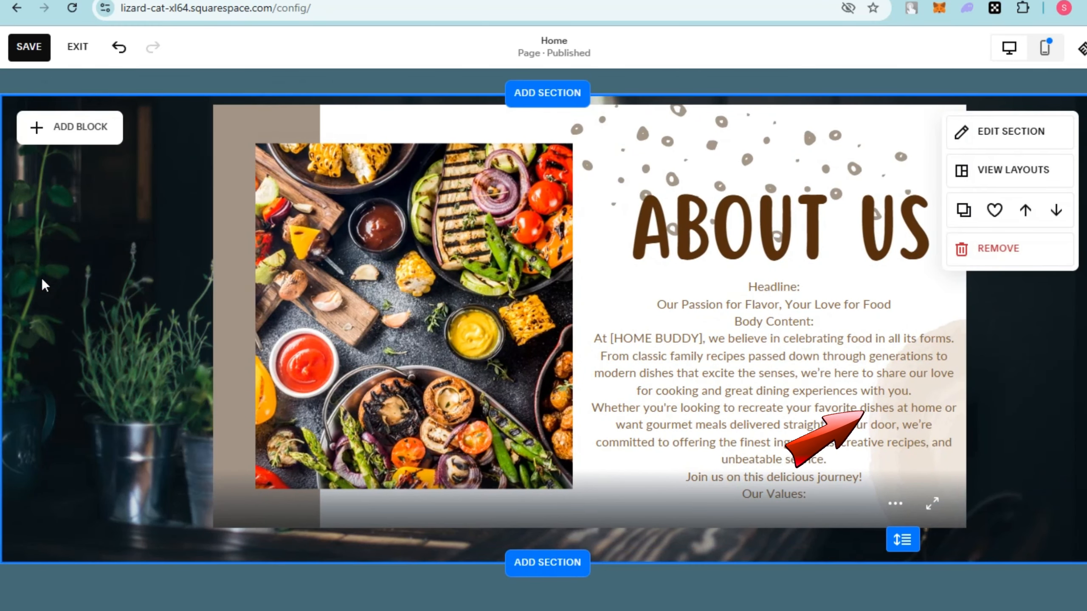
{"action": "left_click", "coordinate": [997, 138]}
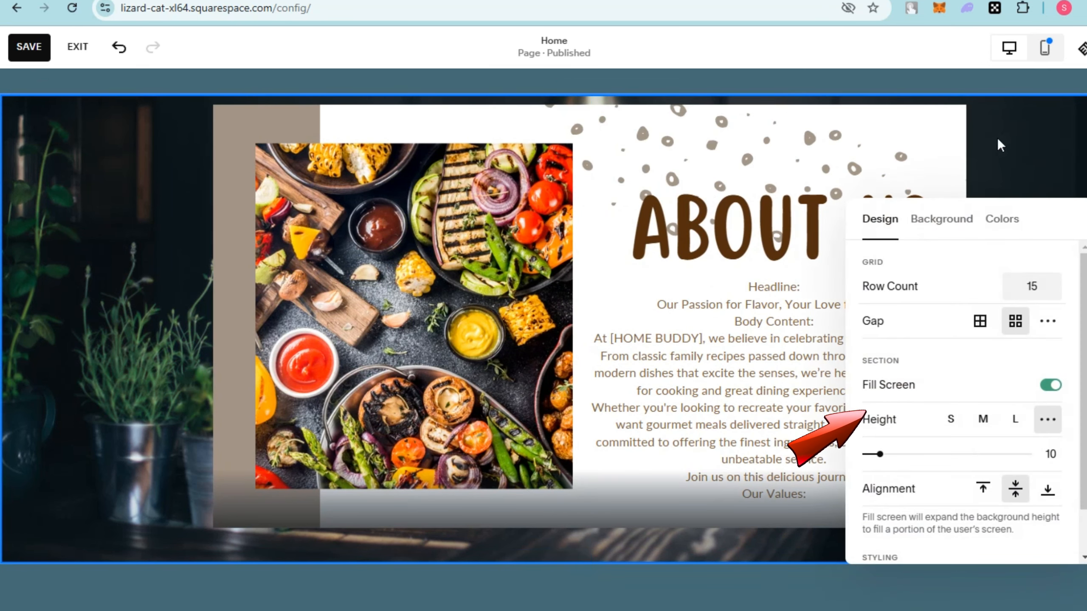
{"action": "scroll", "coordinate": [912, 384], "scroll_direction": "down", "scroll_amount": 1}
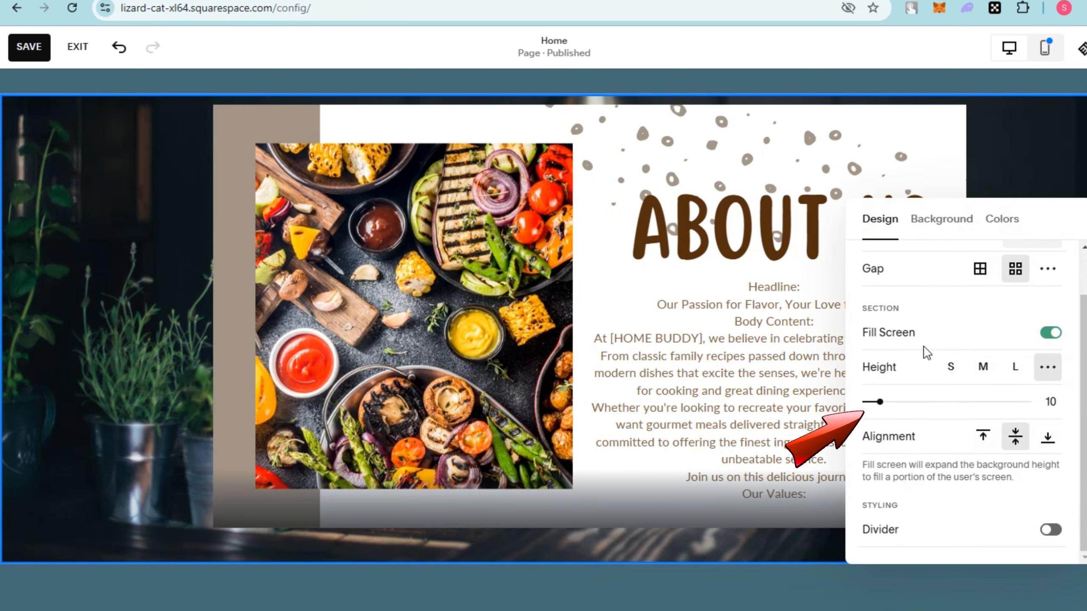
{"action": "scroll", "coordinate": [941, 300], "scroll_direction": "up", "scroll_amount": 1}
{"action": "left_click", "coordinate": [957, 221]}
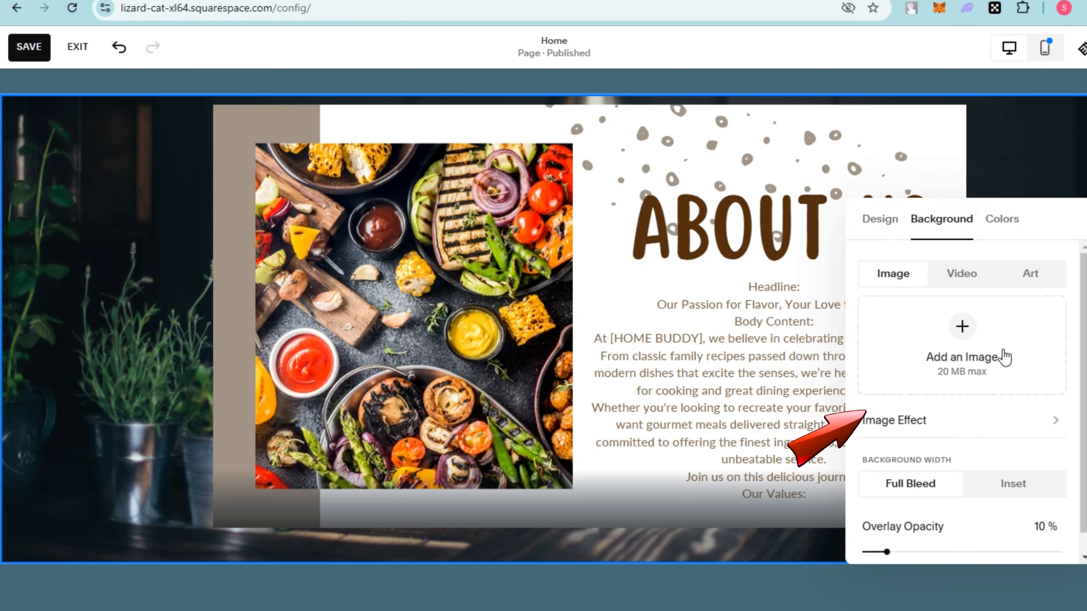
{"action": "left_click", "coordinate": [962, 327]}
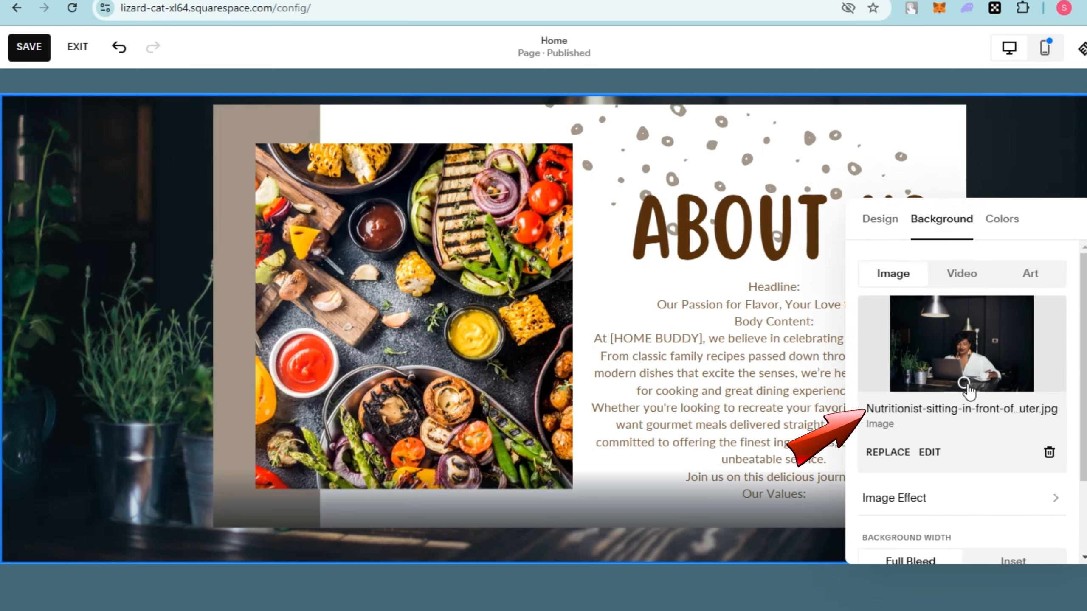
{"action": "left_click", "coordinate": [1049, 454]}
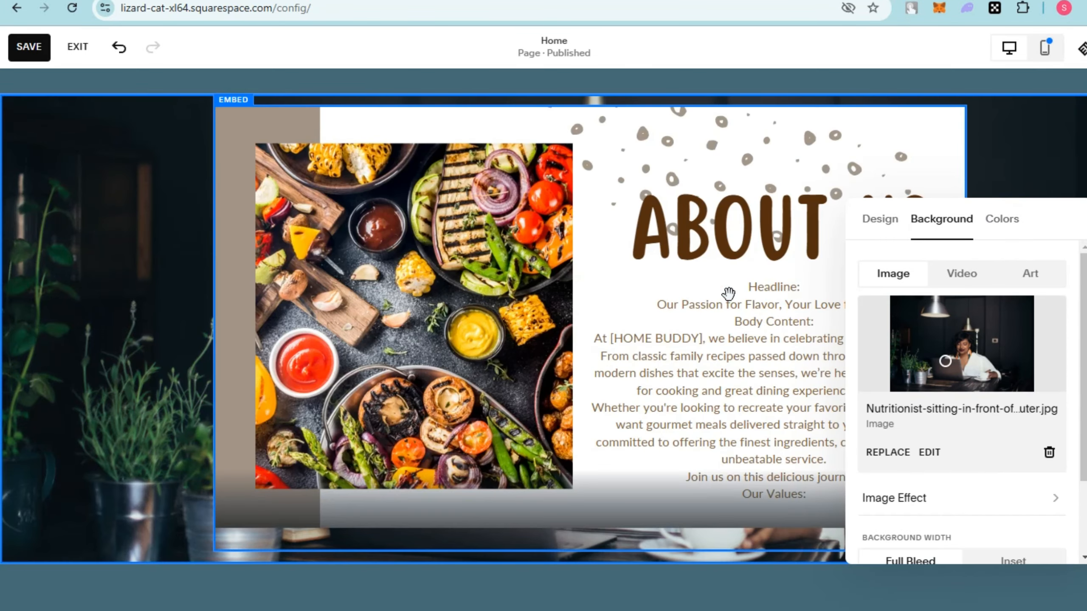
Check the options for replacing the section's background image and leave the section settings.
{"action": "scroll", "coordinate": [863, 394], "scroll_direction": "down", "scroll_amount": 3}
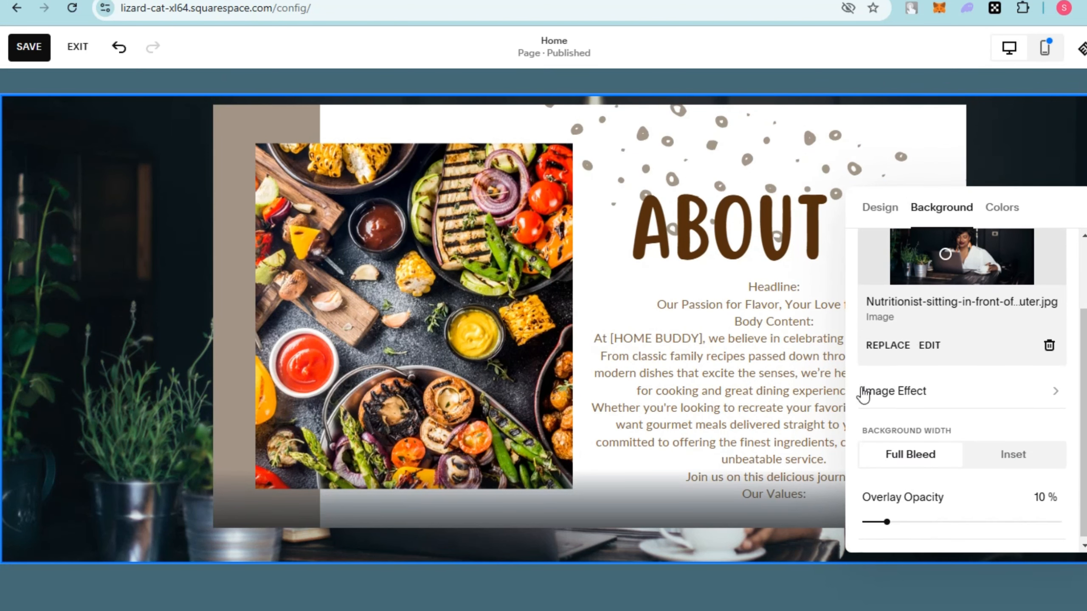
{"action": "left_click", "coordinate": [876, 347]}
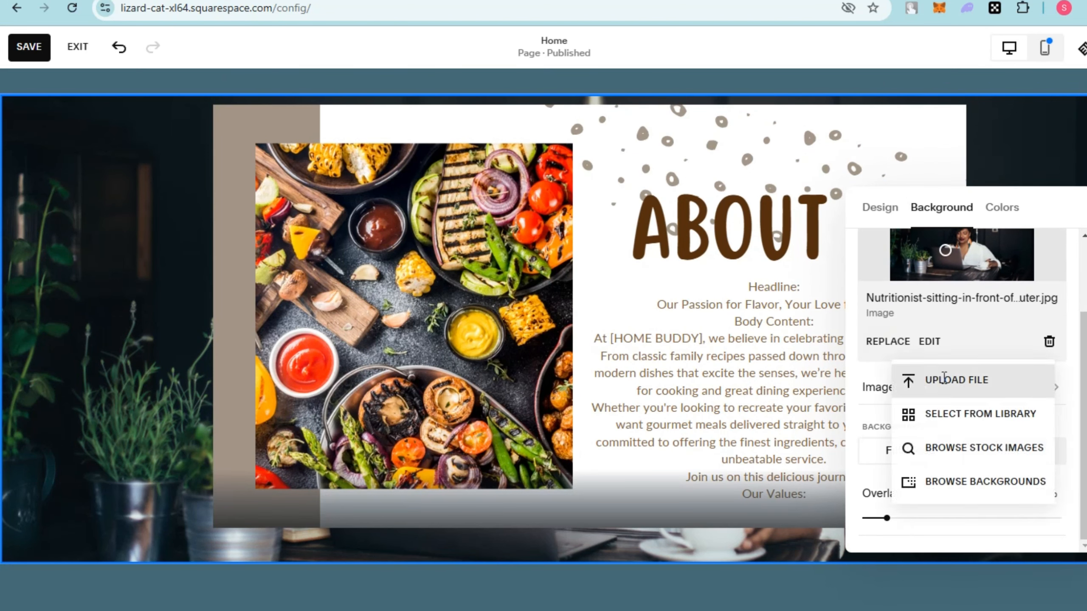
{"action": "left_click", "coordinate": [759, 261]}
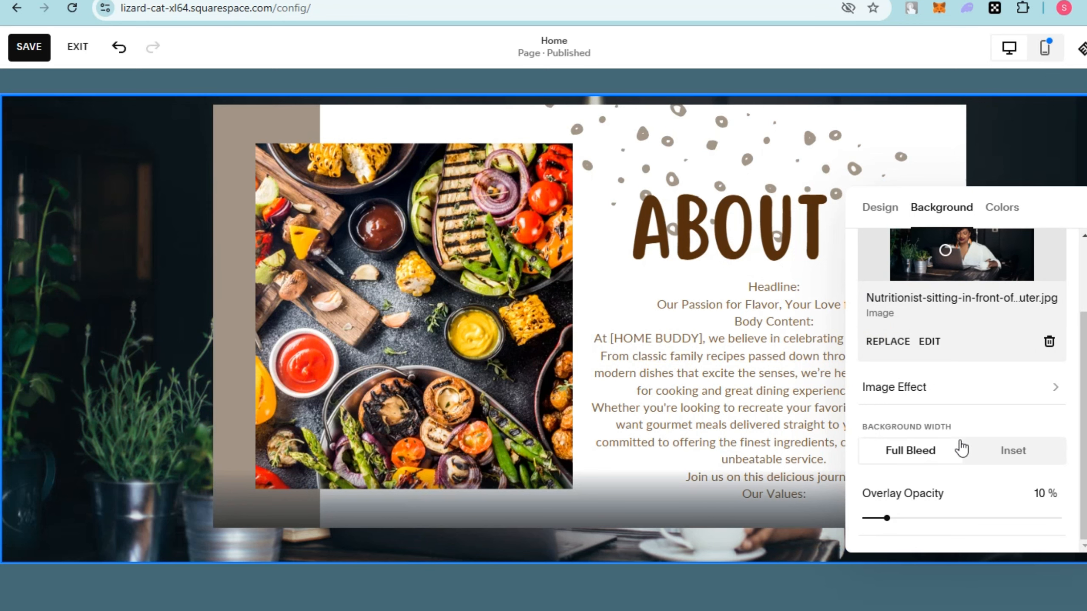
{"action": "left_click", "coordinate": [653, 324]}
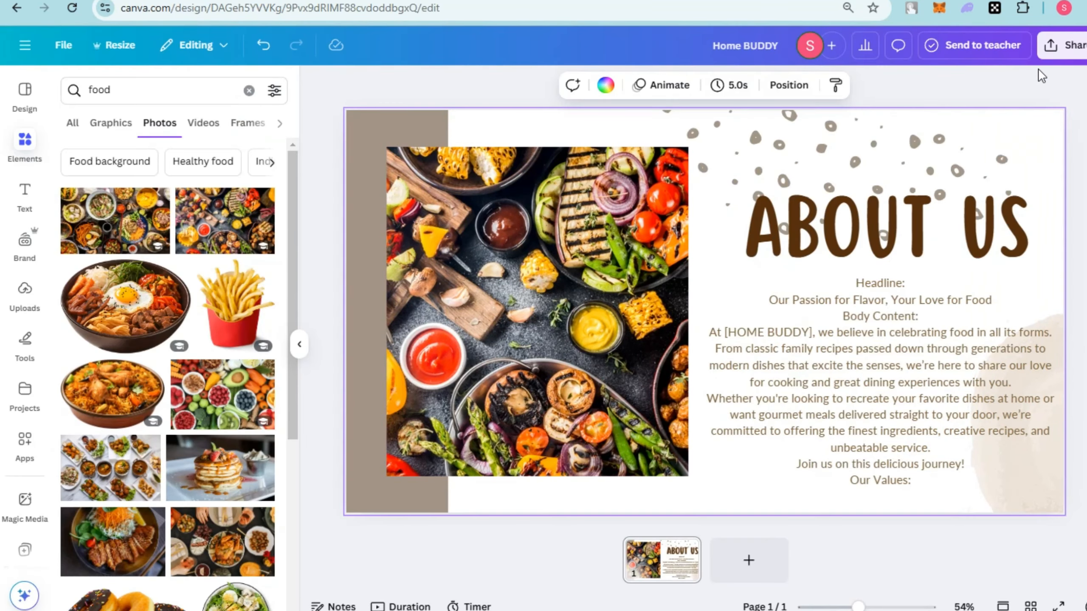
Switch to Canva and download the About Us page as a 1,920 × 1,080 px PNG.
{"action": "left_click", "coordinate": [1065, 45]}
{"action": "left_click", "coordinate": [862, 325]}
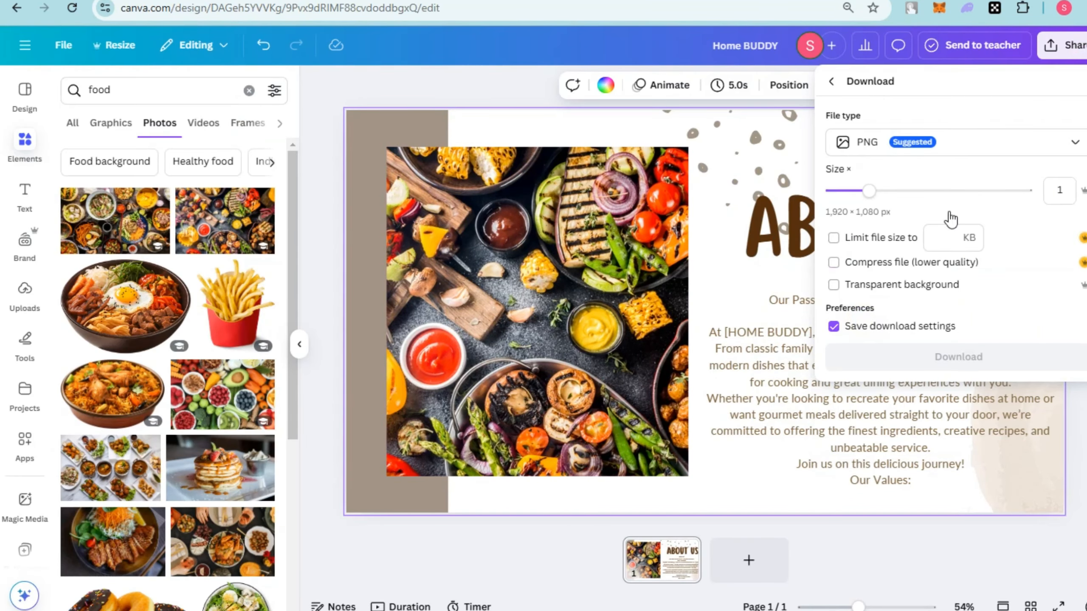
{"action": "left_click", "coordinate": [978, 360]}
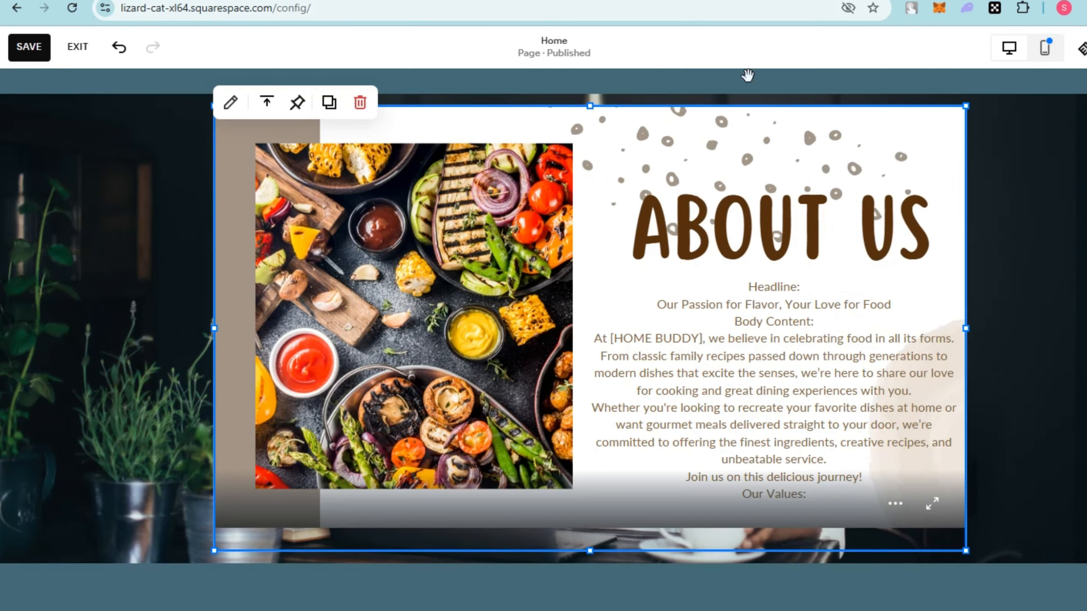
Delete the embedded About Us design from the photo section of the Home page.
{"action": "left_click", "coordinate": [361, 103]}
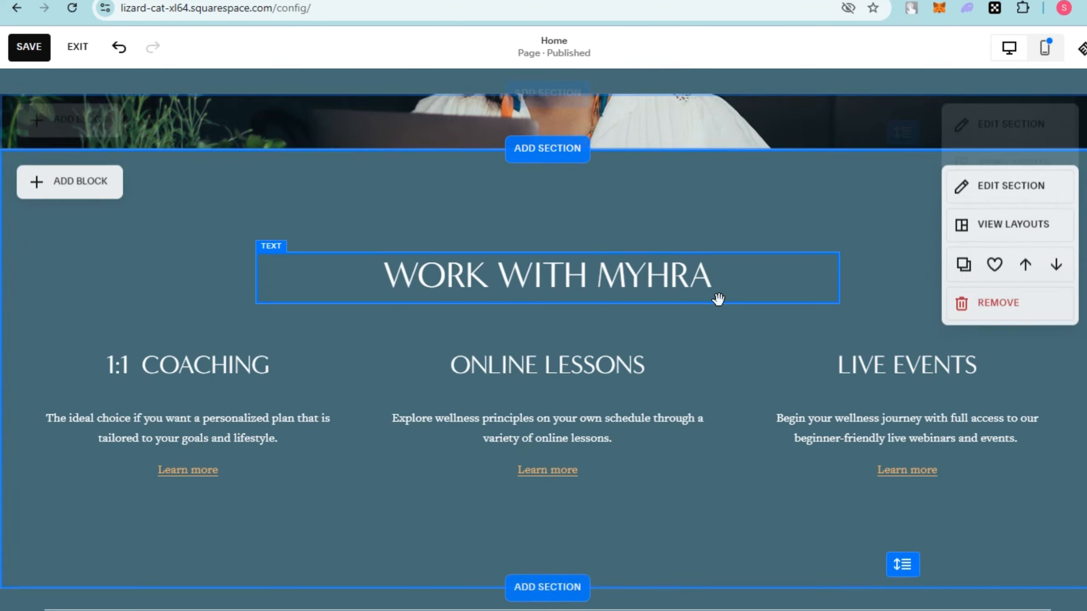
{"action": "scroll", "coordinate": [723, 300], "scroll_direction": "up", "scroll_amount": 6}
{"action": "scroll", "coordinate": [751, 399], "scroll_direction": "down", "scroll_amount": 5}
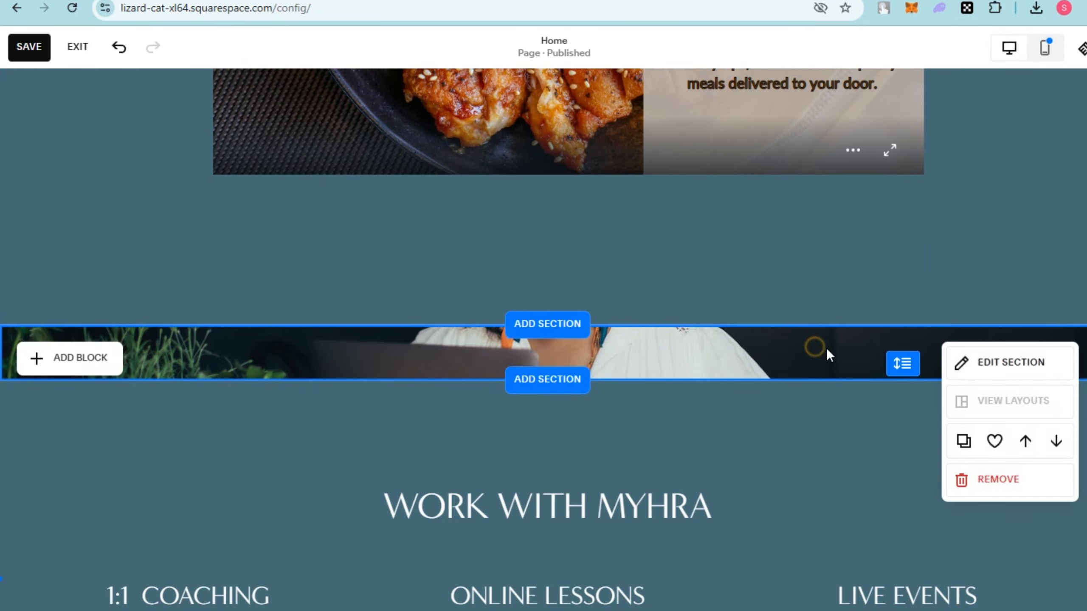
Replace the photo section's background image with the downloaded About Us image and check how it sits below the Home Buddy section.
{"action": "left_click", "coordinate": [981, 359]}
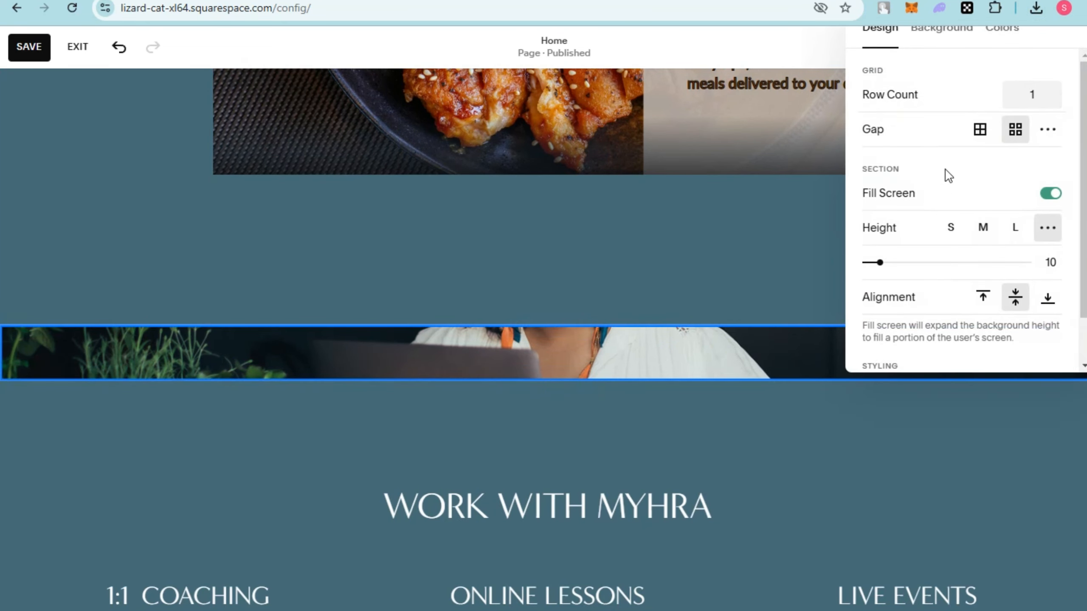
{"action": "left_click", "coordinate": [943, 29]}
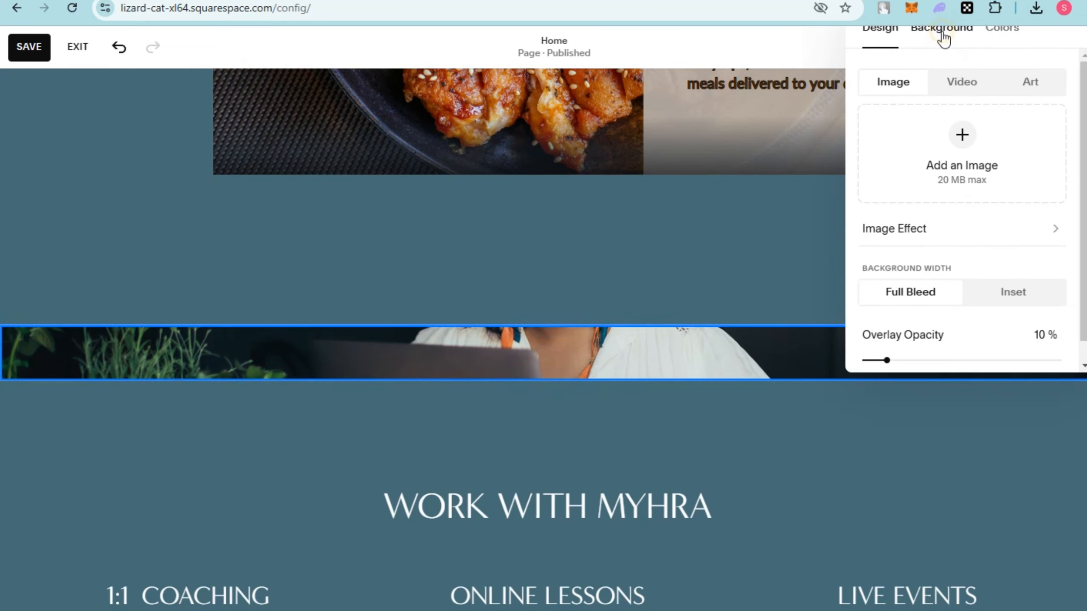
{"action": "left_click", "coordinate": [963, 135]}
{"action": "left_click", "coordinate": [933, 212]}
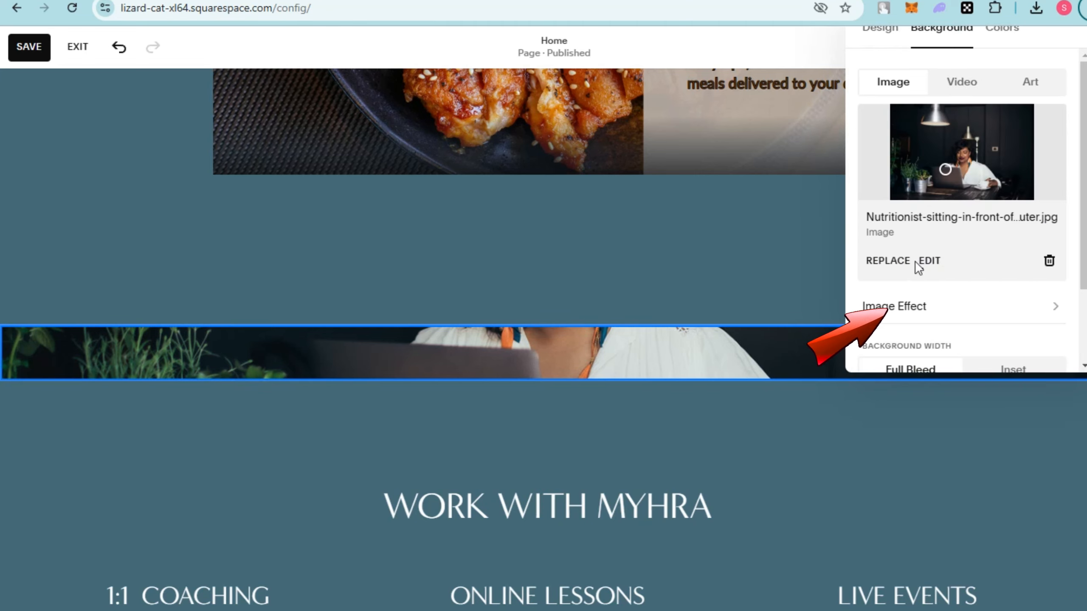
{"action": "left_click", "coordinate": [888, 261]}
{"action": "left_click", "coordinate": [958, 295]}
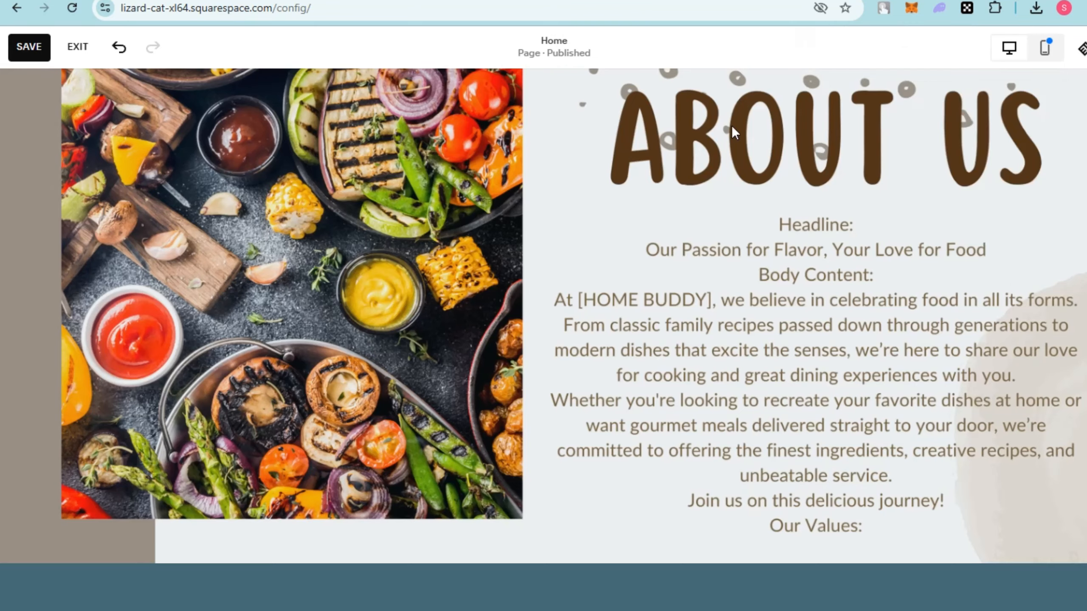
{"action": "scroll", "coordinate": [470, 288], "scroll_direction": "up", "scroll_amount": 3}
{"action": "scroll", "coordinate": [470, 288], "scroll_direction": "up", "scroll_amount": 5}
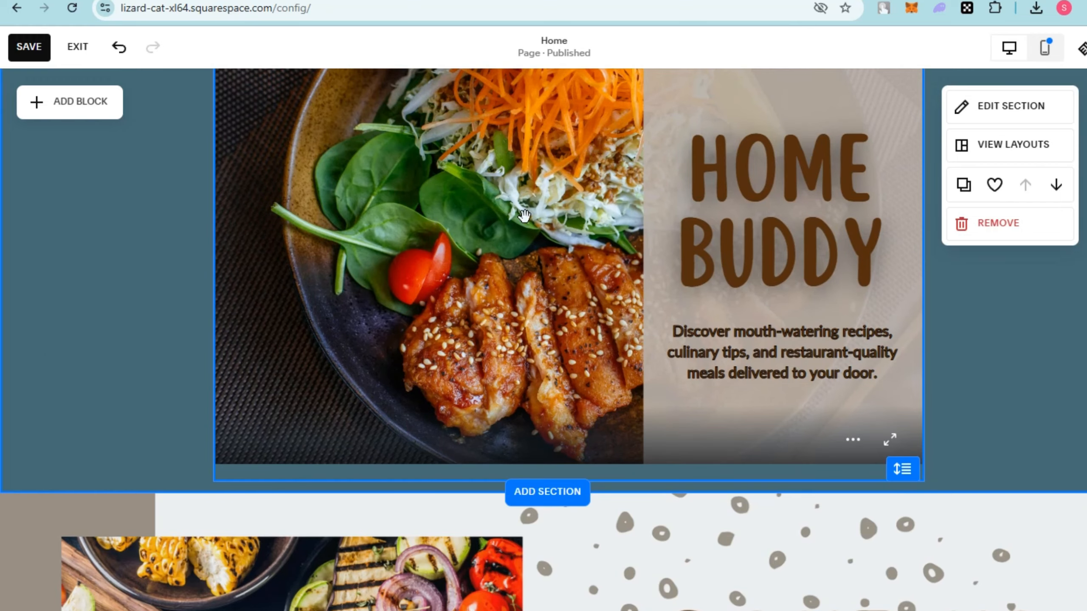
{"action": "scroll", "coordinate": [548, 236], "scroll_direction": "up", "scroll_amount": 5}
{"action": "scroll", "coordinate": [568, 254], "scroll_direction": "down", "scroll_amount": 12}
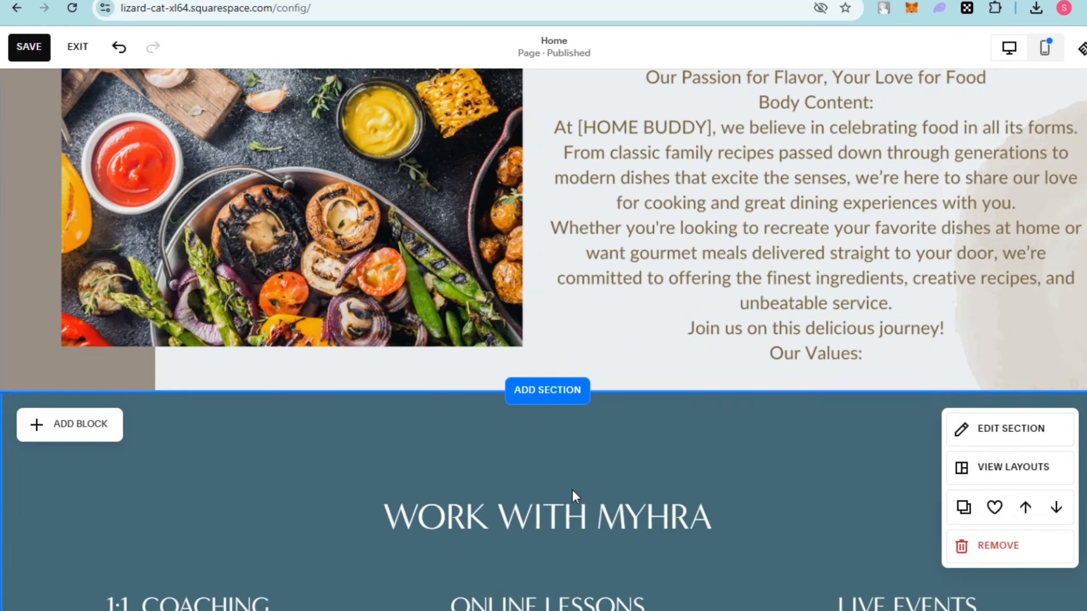
Switch to Canva and copy the smart embed link and the HTML embed code of the design with the Our Team page.
{"action": "scroll", "coordinate": [570, 486], "scroll_direction": "down", "scroll_amount": 3}
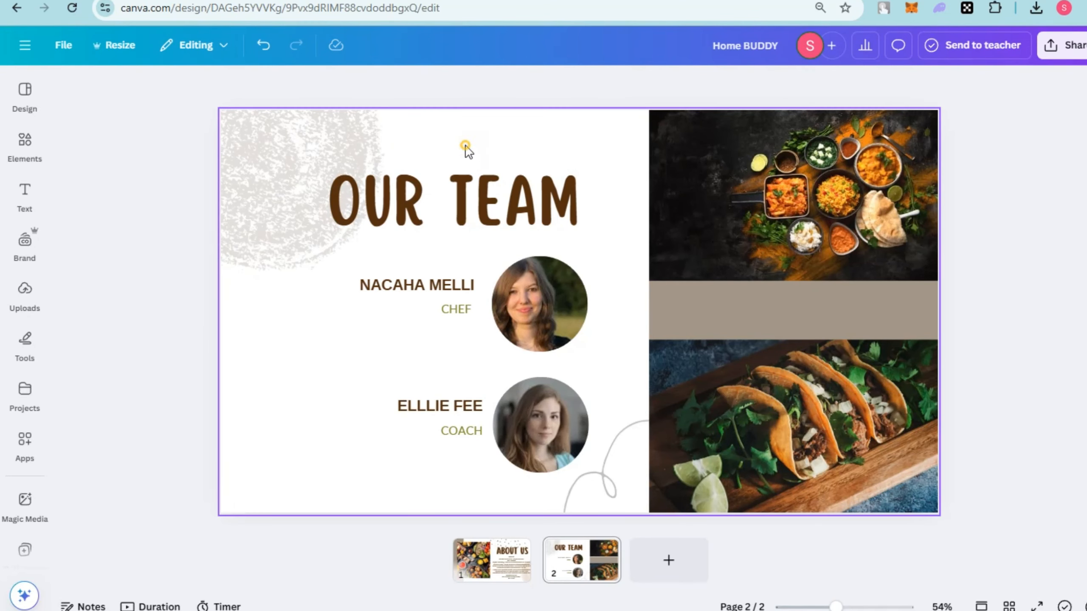
{"action": "left_click", "coordinate": [467, 148]}
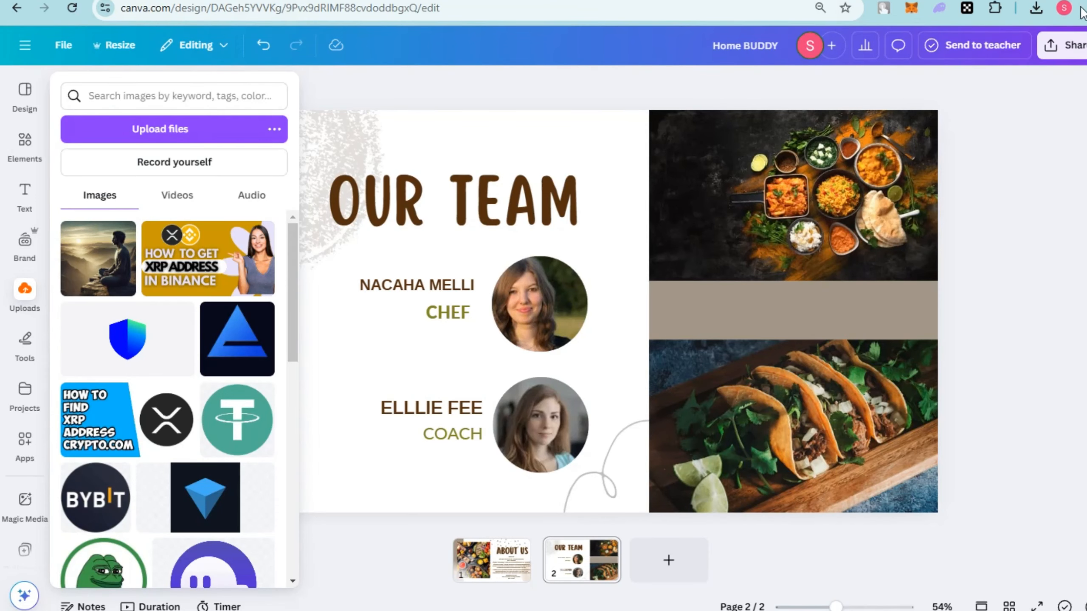
{"action": "left_click", "coordinate": [1064, 45]}
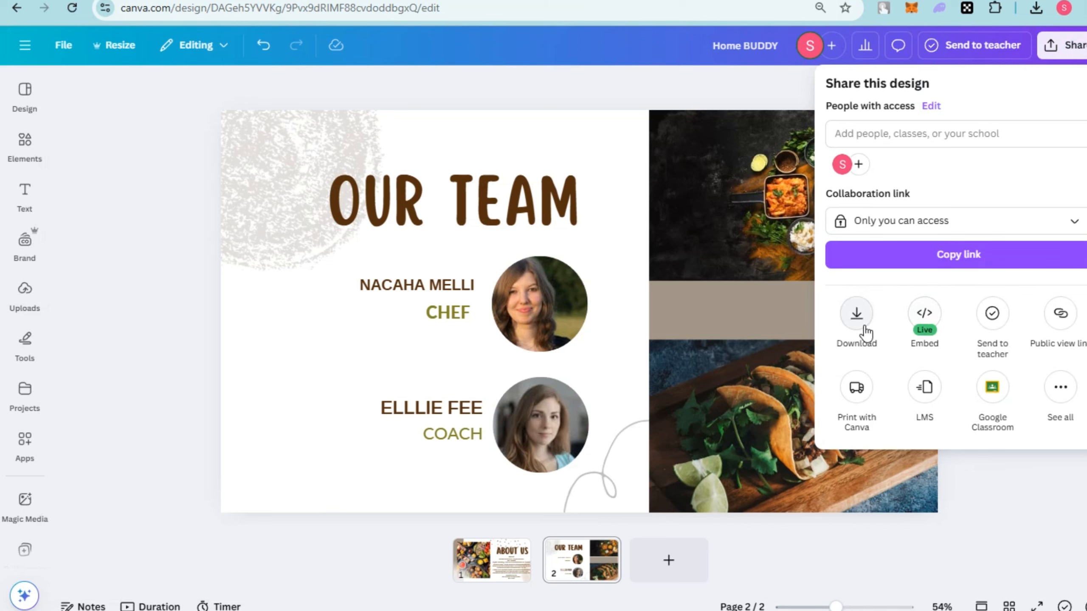
{"action": "left_click", "coordinate": [932, 328]}
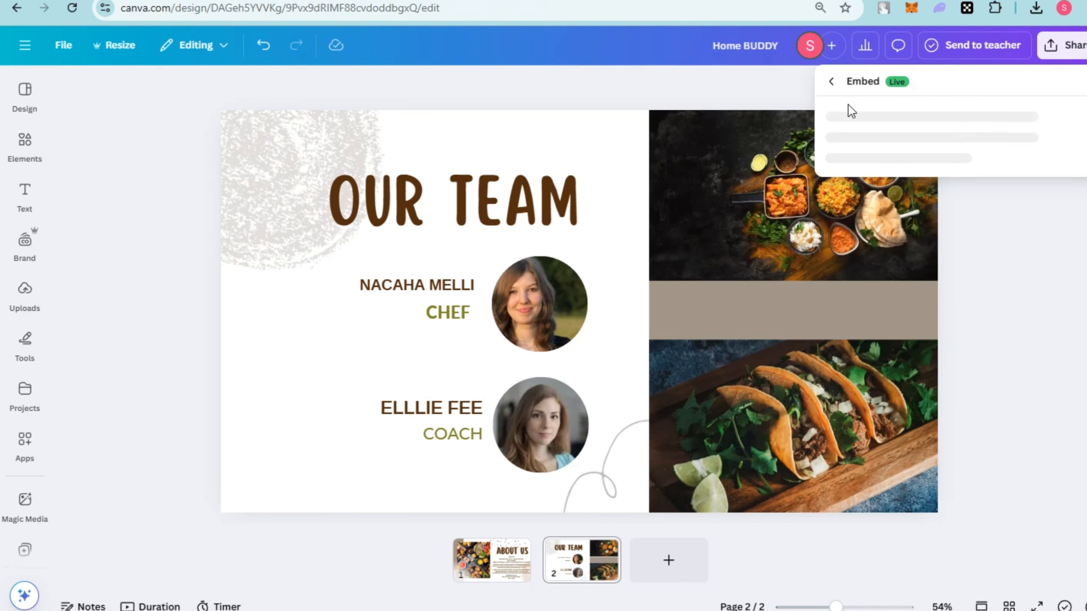
{"action": "left_click", "coordinate": [1062, 200]}
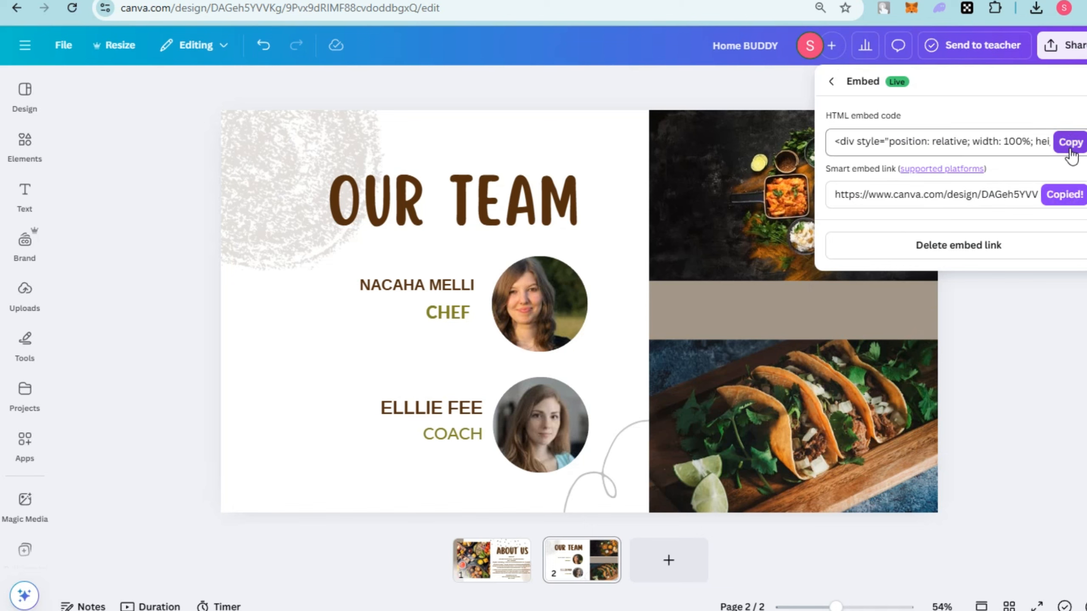
{"action": "left_click", "coordinate": [1070, 148]}
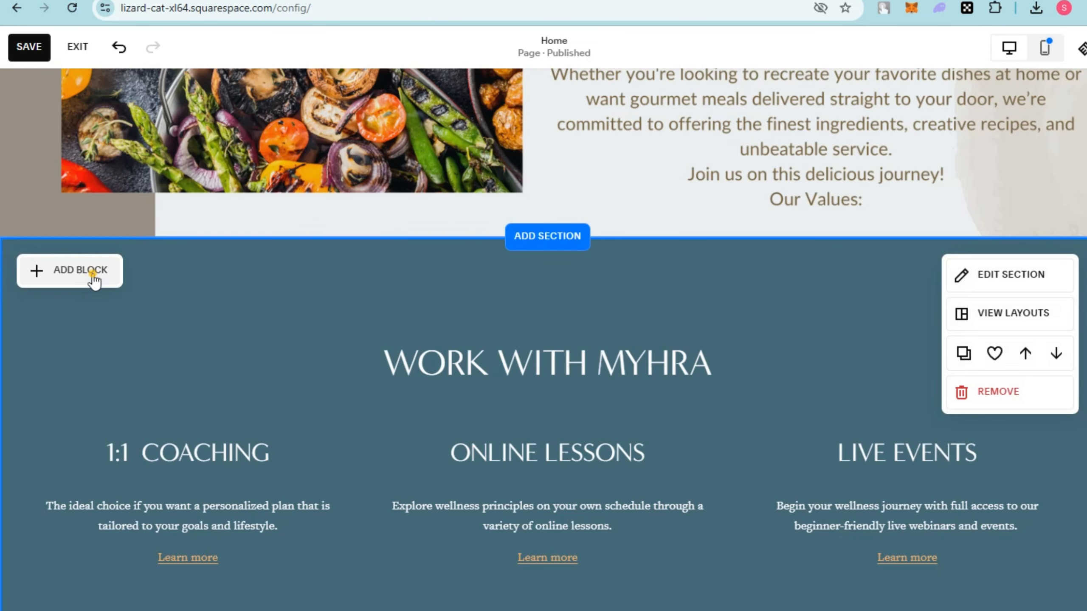
Switch back to Squarespace and add an empty embed block to the coaching, lessons and events section.
{"action": "left_click", "coordinate": [90, 275]}
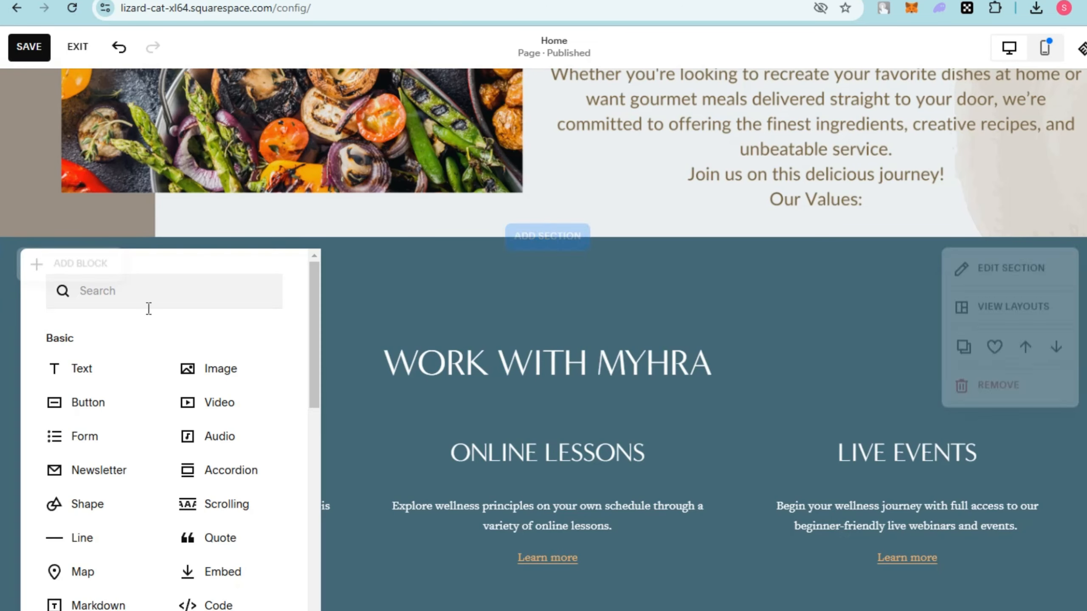
{"action": "scroll", "coordinate": [199, 451], "scroll_direction": "down", "scroll_amount": 3}
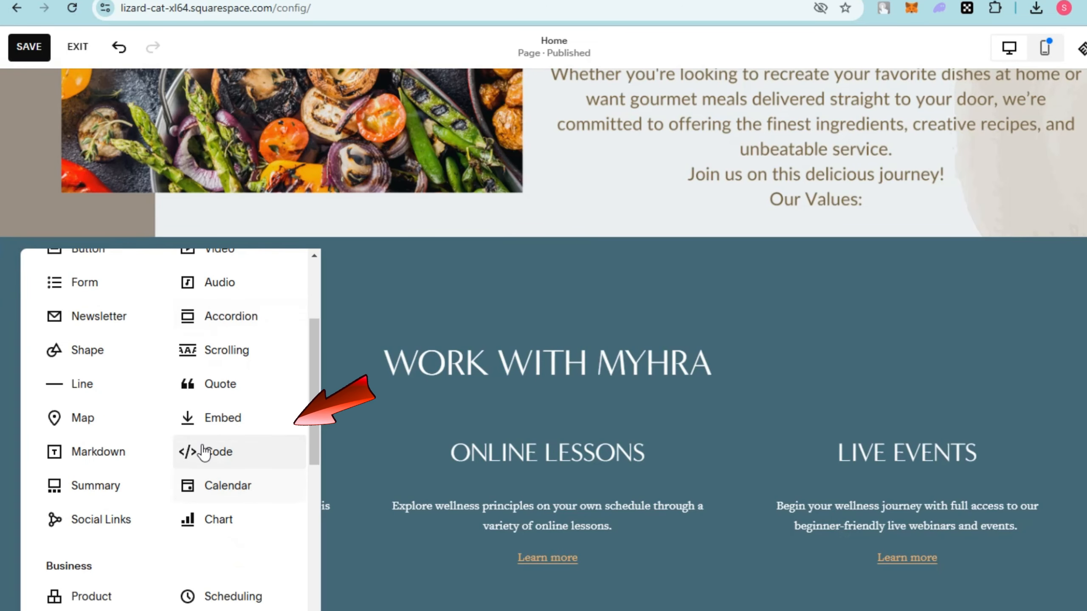
{"action": "left_click", "coordinate": [220, 424]}
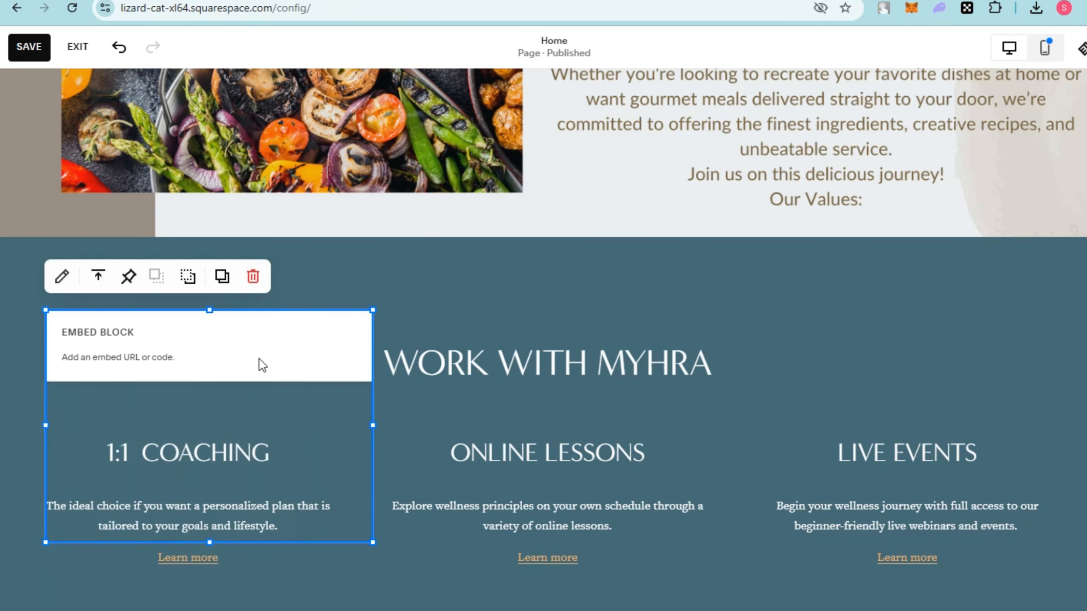
{"action": "left_click", "coordinate": [641, 290]}
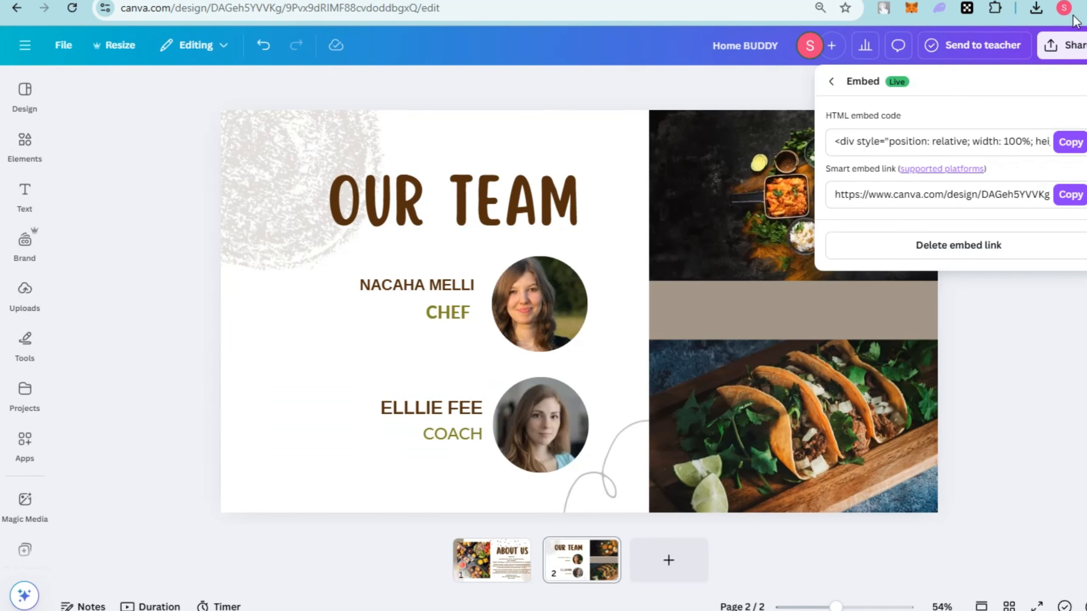
Switch to Canva and download only page 2, Our Team, as a 1,920 × 1,080 px PNG.
{"action": "left_click", "coordinate": [1062, 45]}
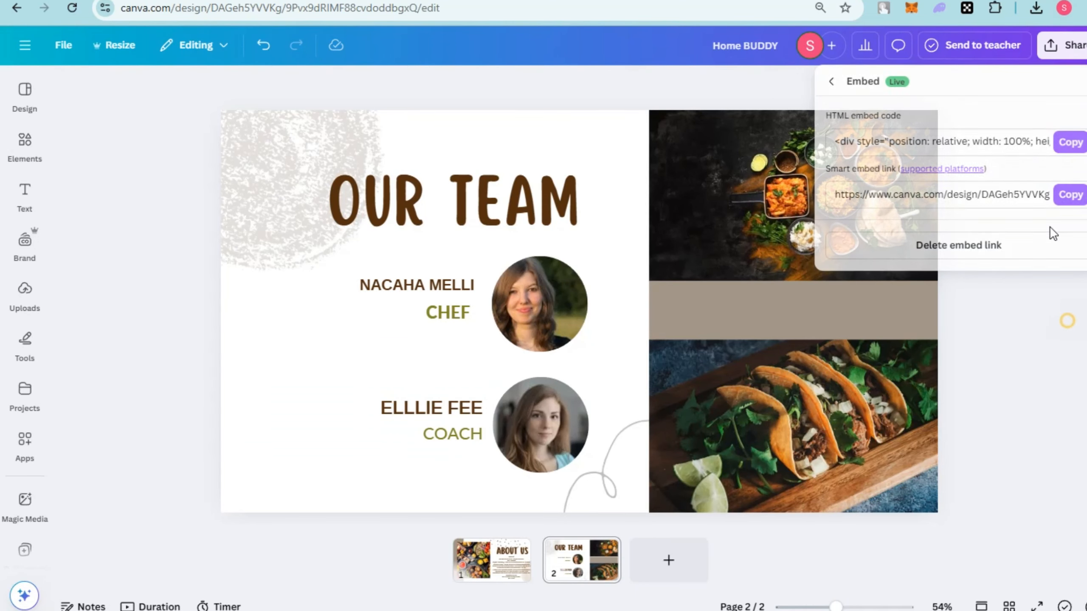
{"action": "left_click", "coordinate": [1061, 45]}
{"action": "left_click", "coordinate": [855, 319]}
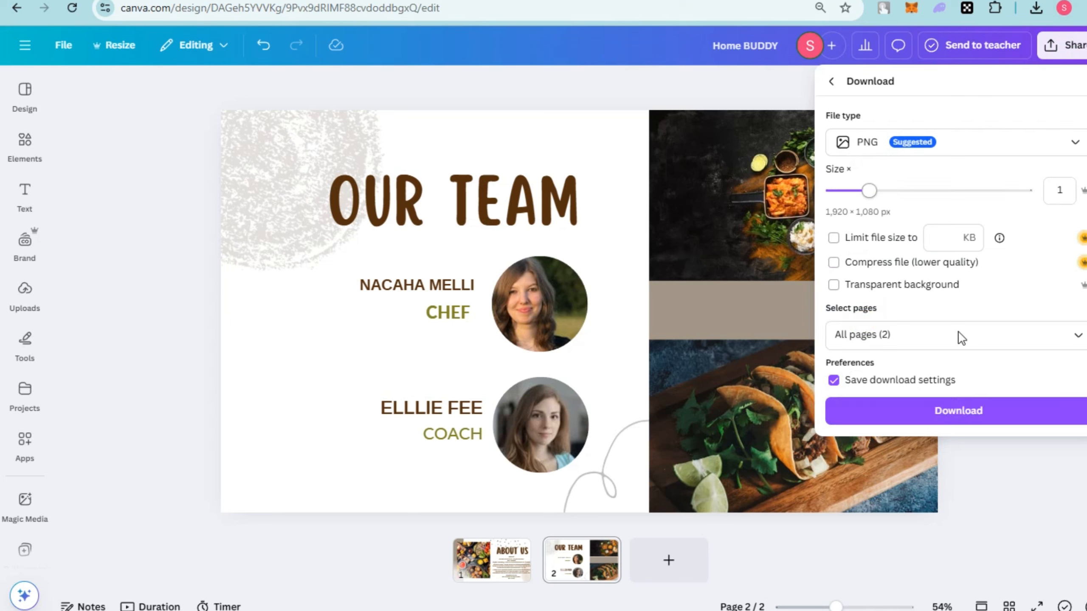
{"action": "left_click", "coordinate": [1078, 336]}
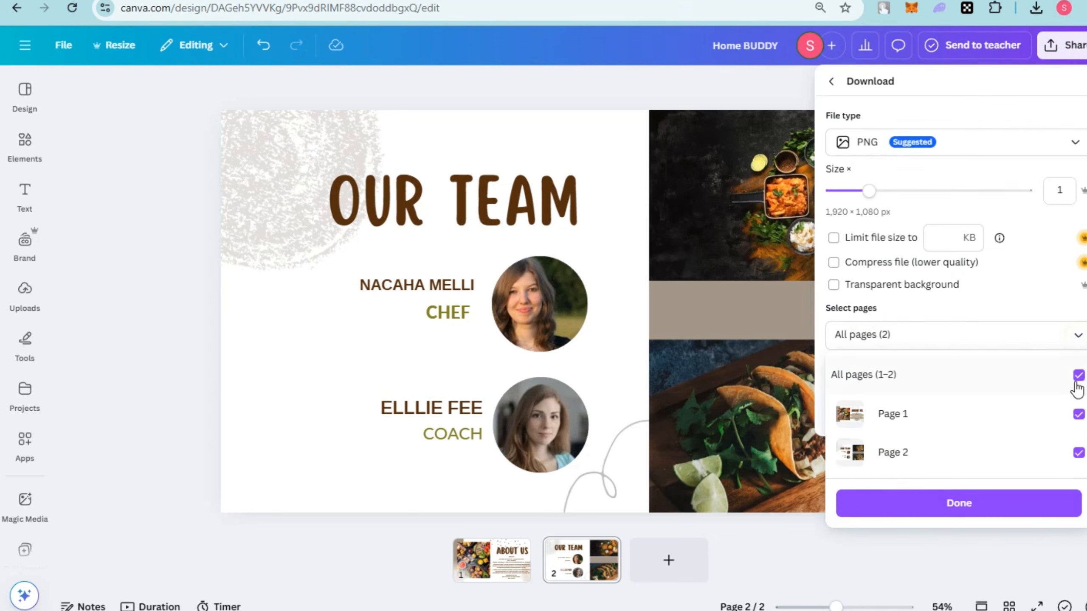
{"action": "left_click", "coordinate": [1078, 376]}
{"action": "left_click", "coordinate": [1077, 453]}
{"action": "left_click", "coordinate": [1057, 503]}
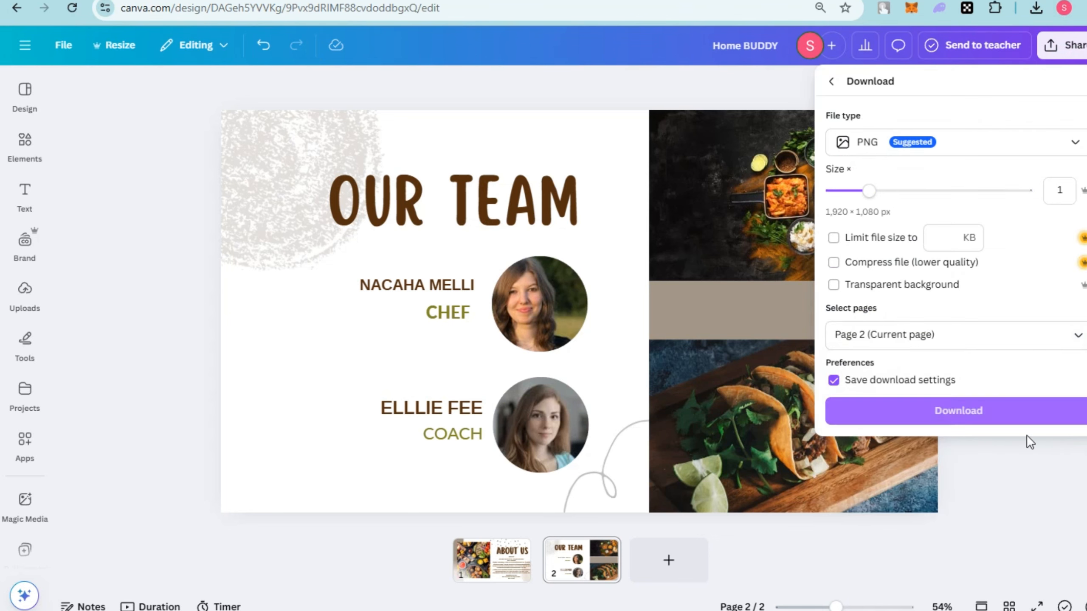
{"action": "left_click", "coordinate": [958, 410]}
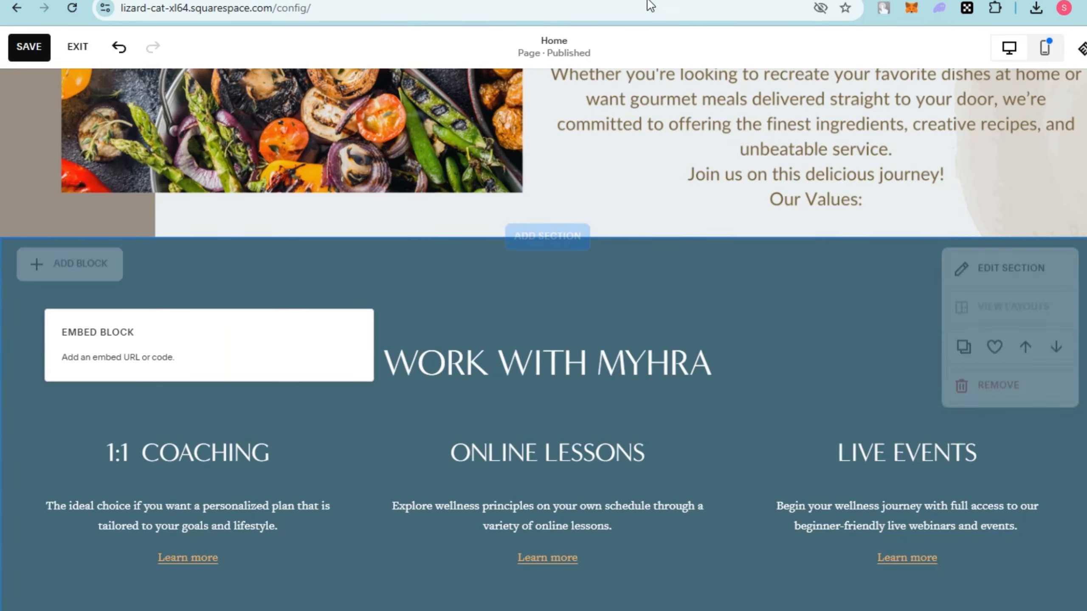
Return to Squarespace and set the downloaded Our Team image as the background of the coaching, lessons and events section.
{"action": "left_click", "coordinate": [1001, 275]}
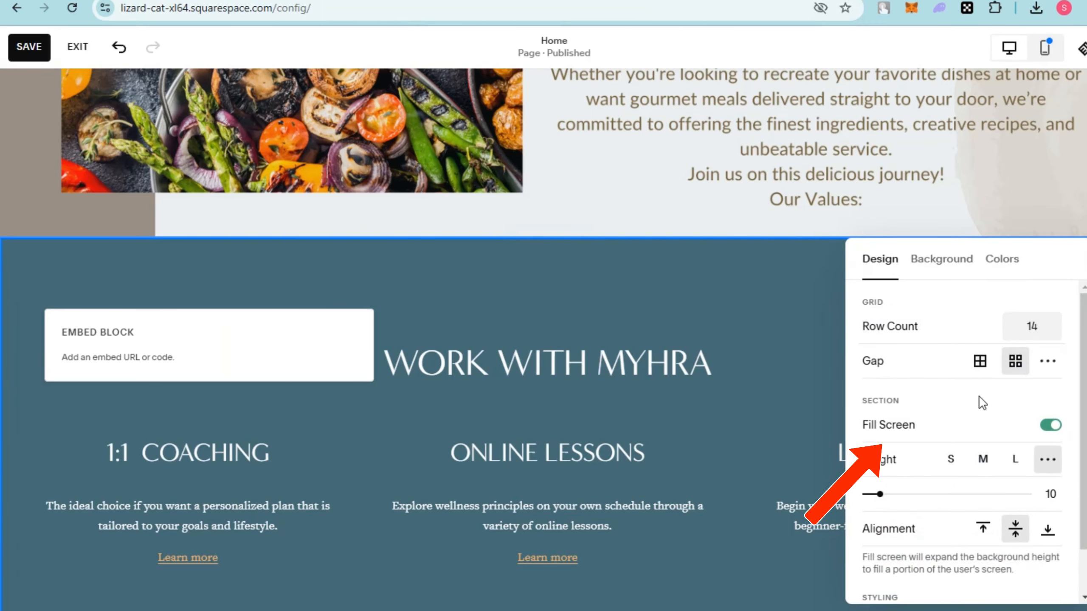
{"action": "left_click", "coordinate": [941, 260]}
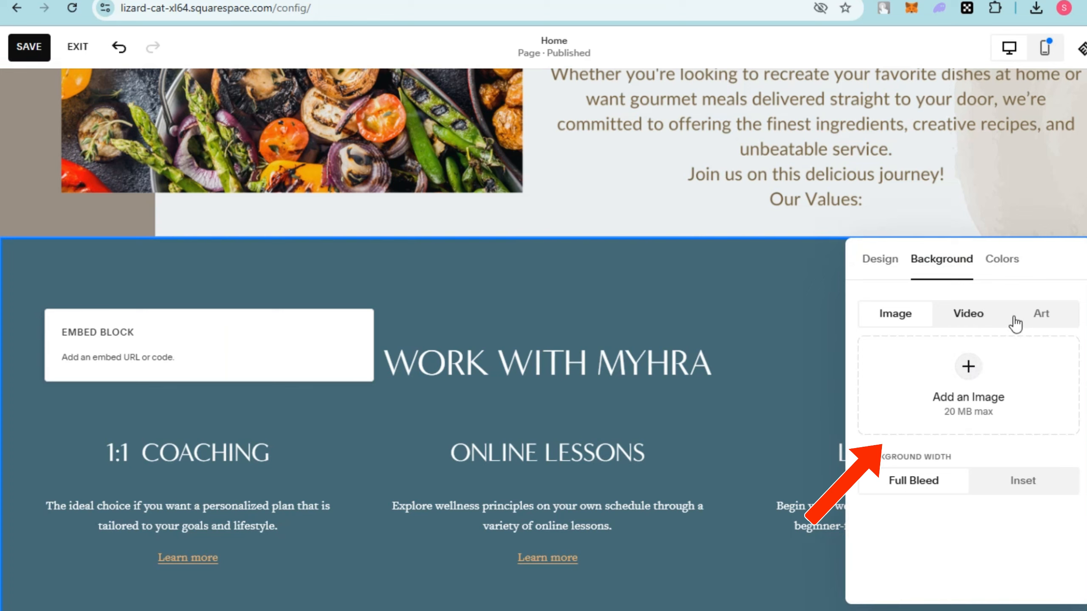
{"action": "left_click", "coordinate": [969, 367]}
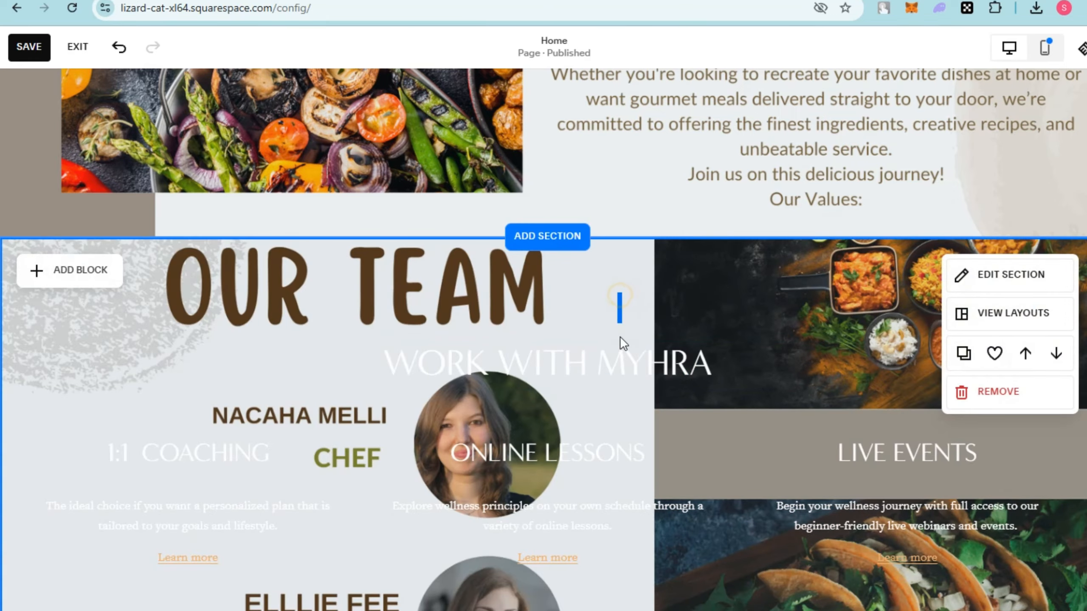
{"action": "left_click", "coordinate": [651, 242]}
Extend the Our Team section's height slightly and review the Home page down to the nutrition guidance section.
{"action": "scroll", "coordinate": [899, 223], "scroll_direction": "up", "scroll_amount": 1}
{"action": "scroll", "coordinate": [899, 240], "scroll_direction": "down", "scroll_amount": 2}
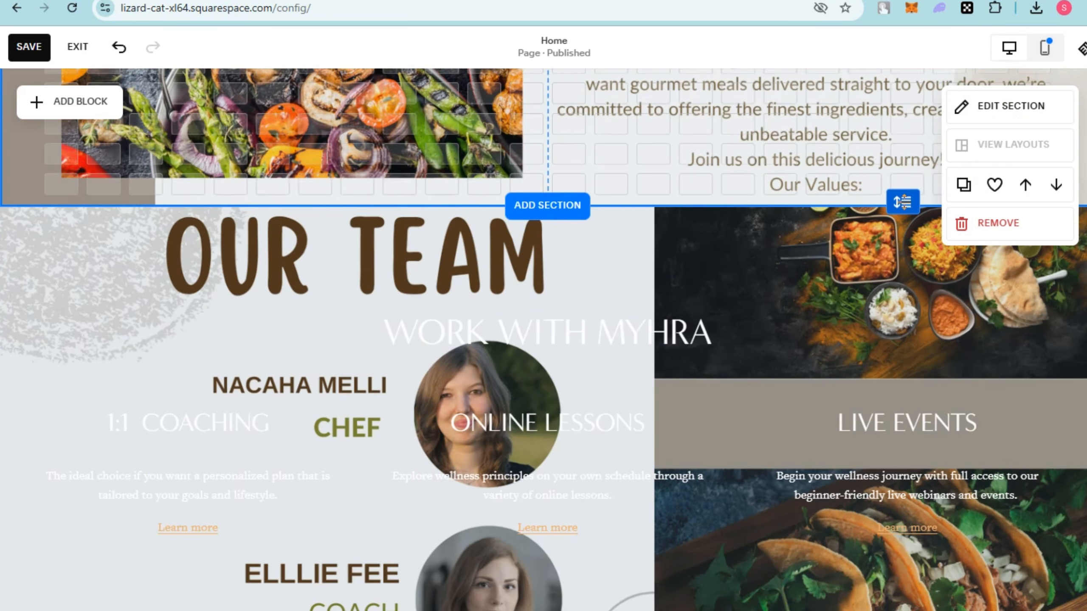
{"action": "scroll", "coordinate": [664, 358], "scroll_direction": "down", "scroll_amount": 5}
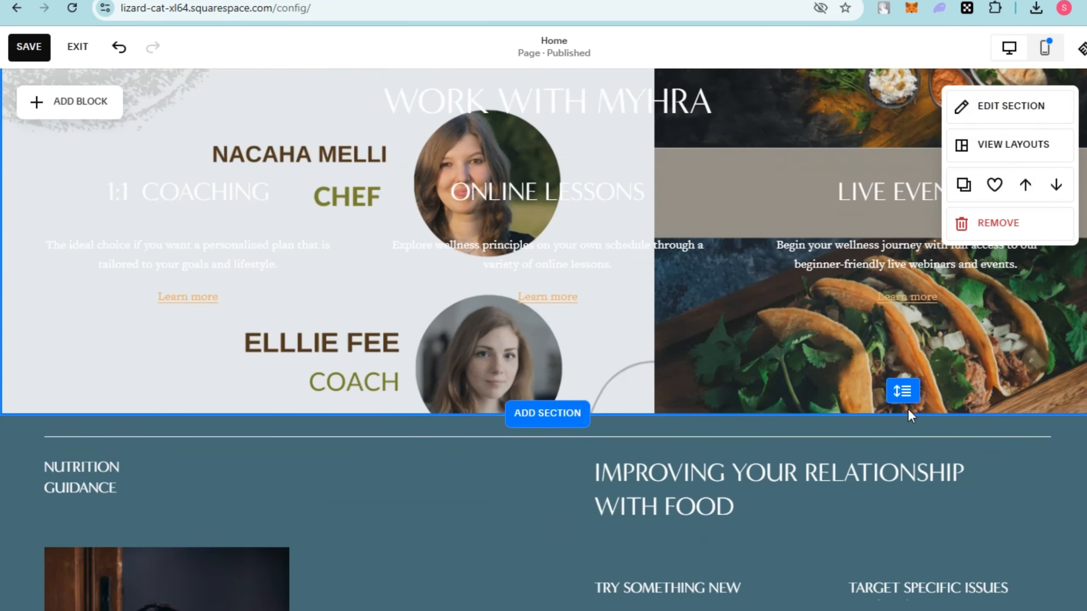
{"action": "left_click_drag", "start_coordinate": [907, 408], "coordinate": [713, 379]}
{"action": "scroll", "coordinate": [713, 379], "scroll_direction": "up", "scroll_amount": 15}
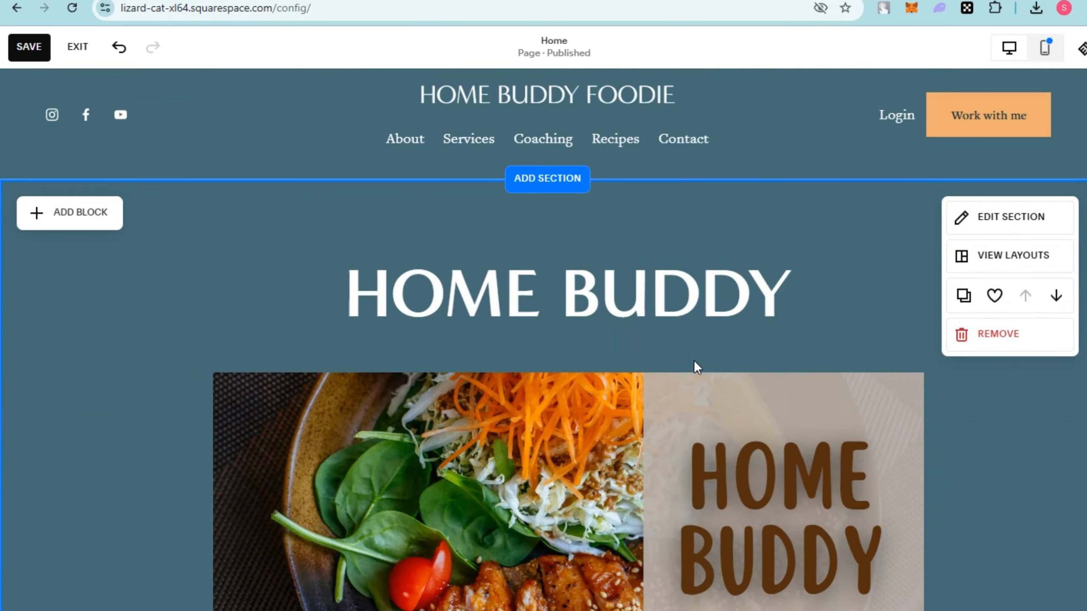
{"action": "scroll", "coordinate": [693, 360], "scroll_direction": "down", "scroll_amount": 15}
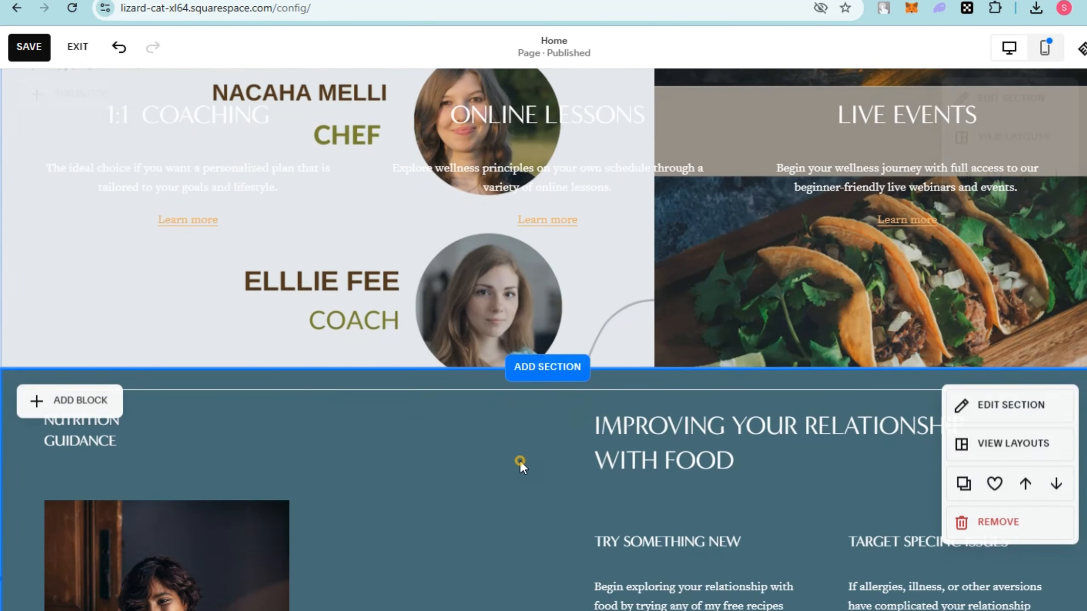
{"action": "scroll", "coordinate": [520, 461], "scroll_direction": "down", "scroll_amount": 7}
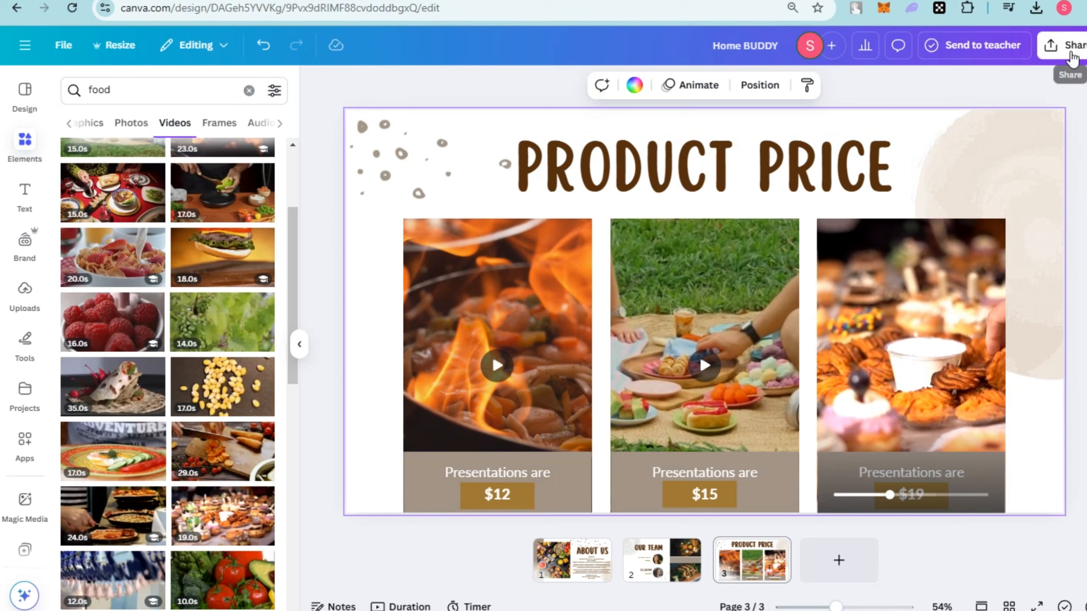
Copy the smart embed link of the Canva design with the Product Price page.
{"action": "left_click", "coordinate": [1071, 57]}
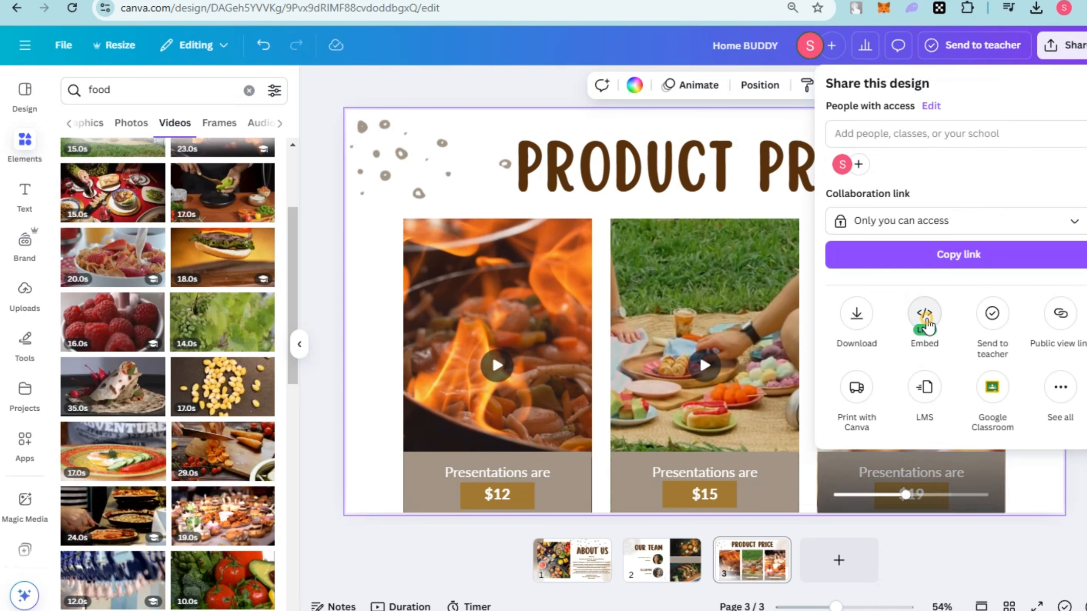
{"action": "left_click", "coordinate": [924, 313]}
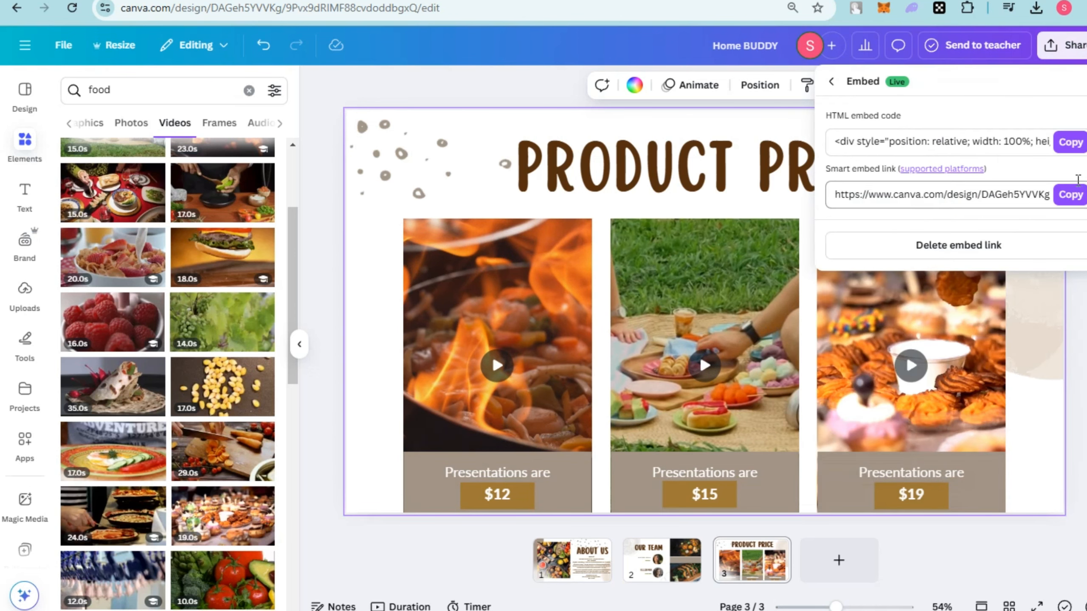
{"action": "left_click", "coordinate": [1069, 196]}
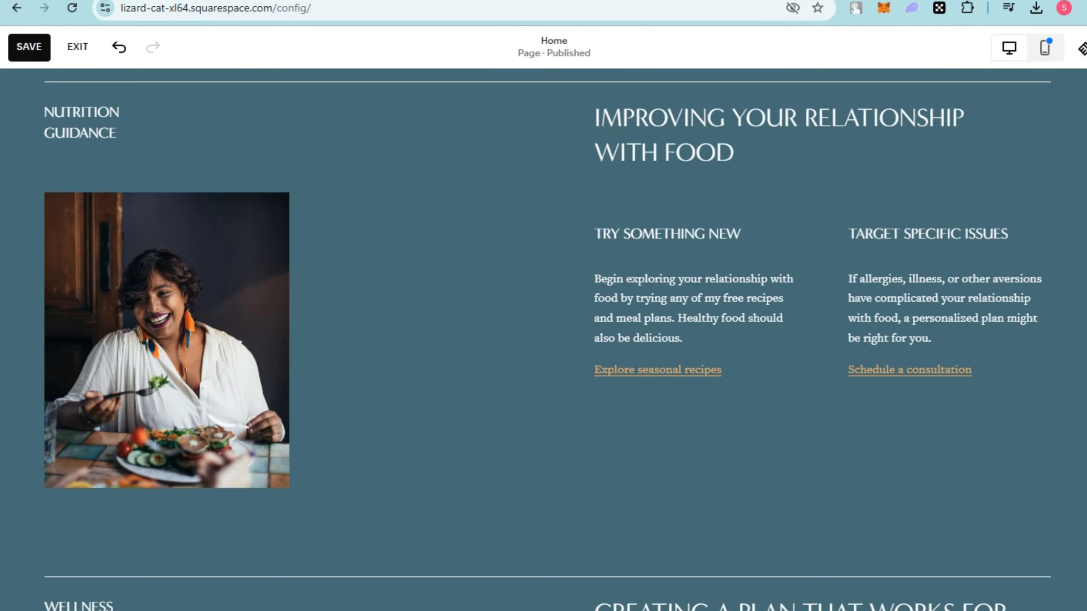
Switch to Squarespace and delete the heading and two text blocks beside the photo in the nutrition guidance section.
{"action": "left_click_drag", "start_coordinate": [781, 214], "coordinate": [1008, 413]}
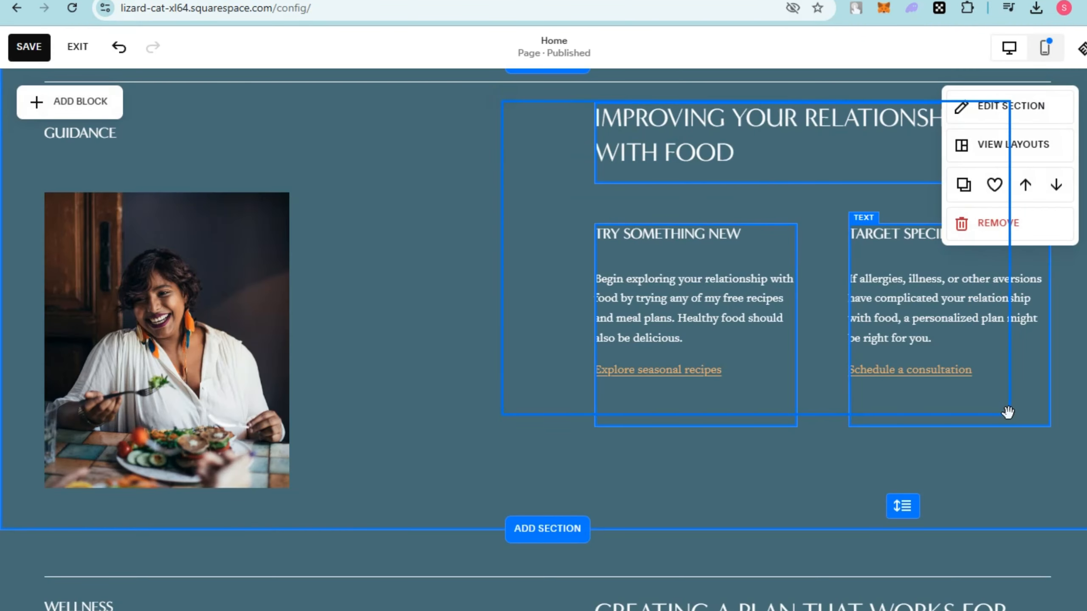
{"action": "key", "text": "Delete"}
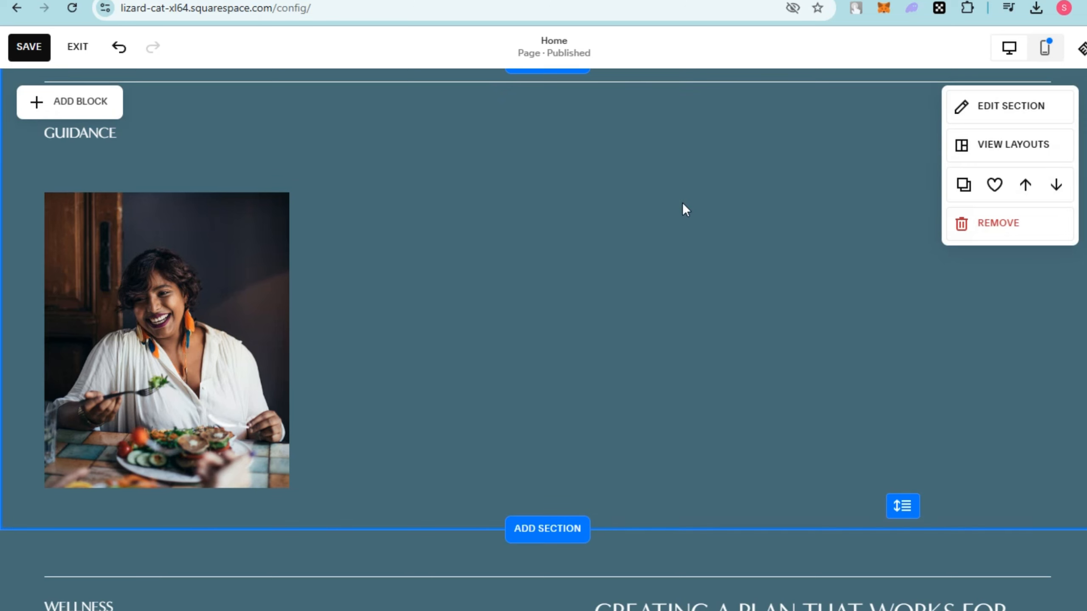
Add an embed block to the nutrition guidance section and embed the Product Price design with the copied Canva link.
{"action": "left_click", "coordinate": [103, 109]}
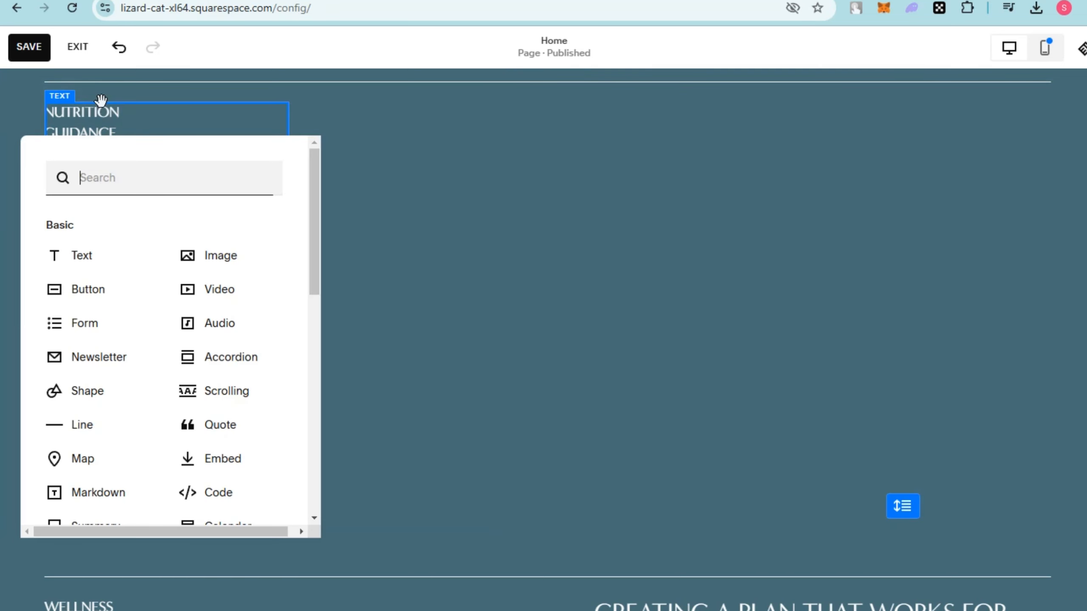
{"action": "left_click", "coordinate": [220, 458]}
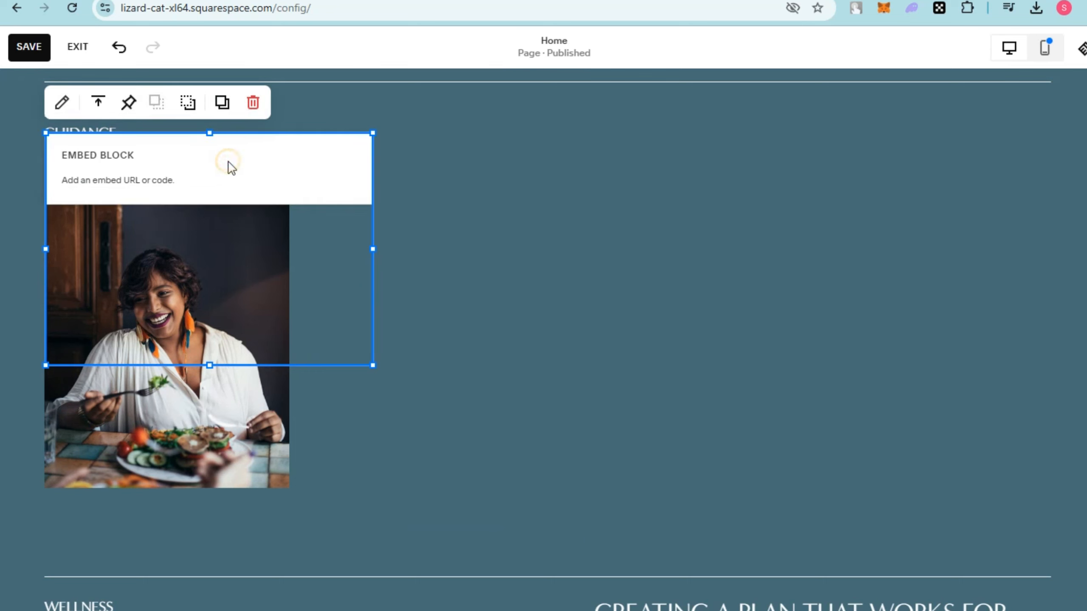
{"action": "left_click", "coordinate": [218, 182]}
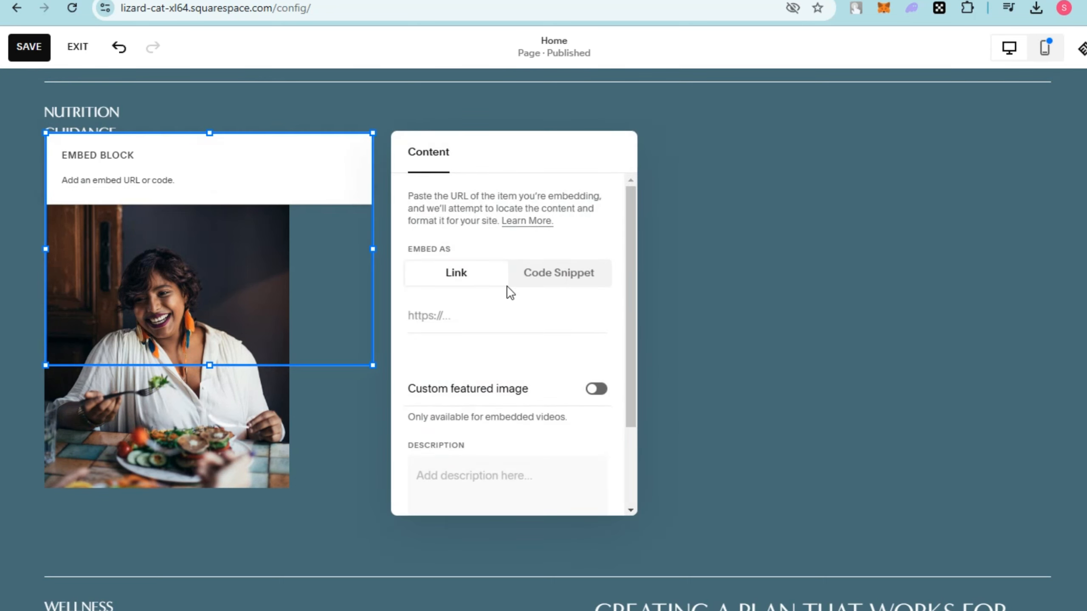
{"action": "key", "text": "ctrl+v"}
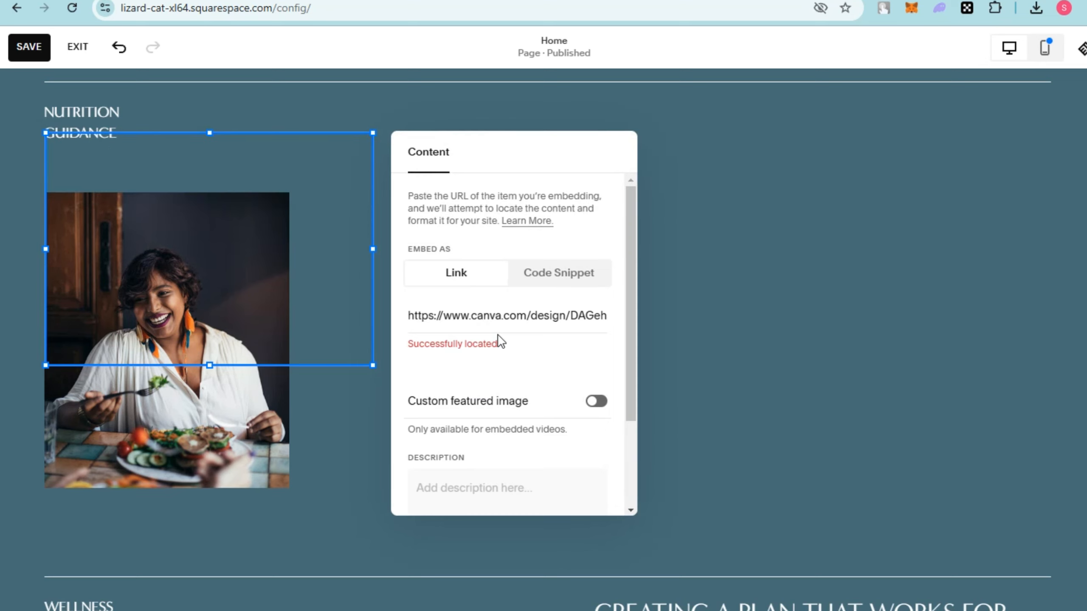
{"action": "left_click", "coordinate": [672, 228]}
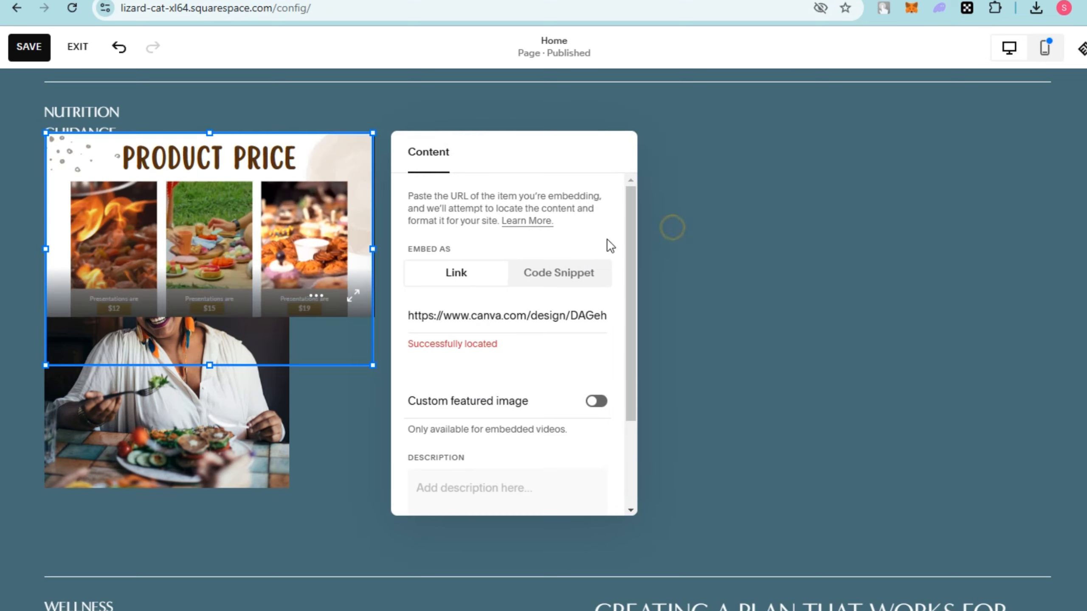
Move the Product Price embed beside the photo and enlarge it to fill the empty area of the section.
{"action": "left_click_drag", "start_coordinate": [397, 256], "coordinate": [798, 221]}
{"action": "left_click_drag", "start_coordinate": [883, 165], "coordinate": [1015, 105]}
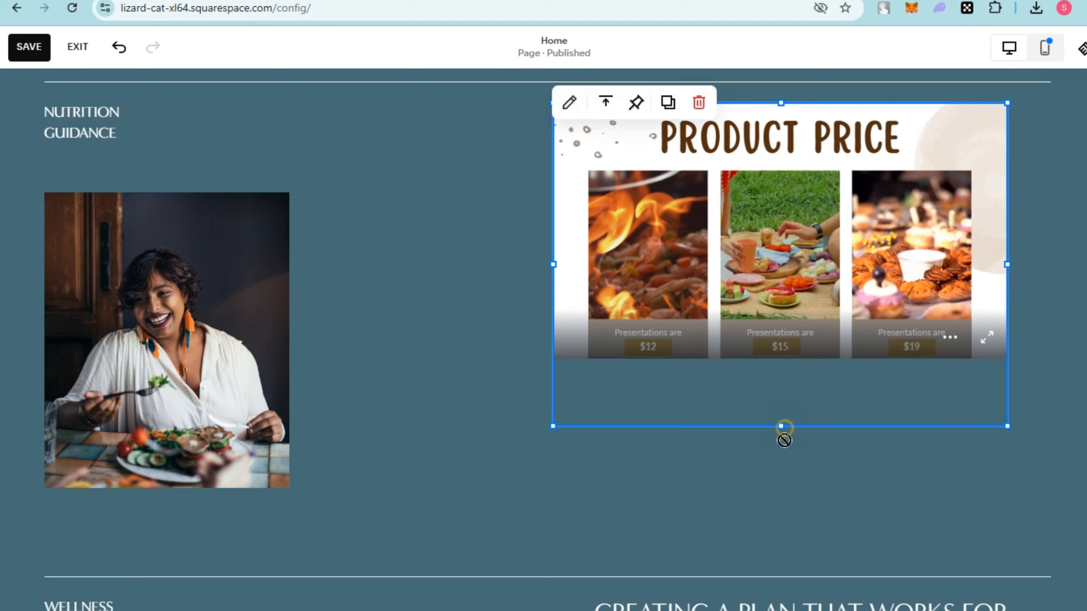
{"action": "left_click_drag", "start_coordinate": [783, 440], "coordinate": [785, 517]}
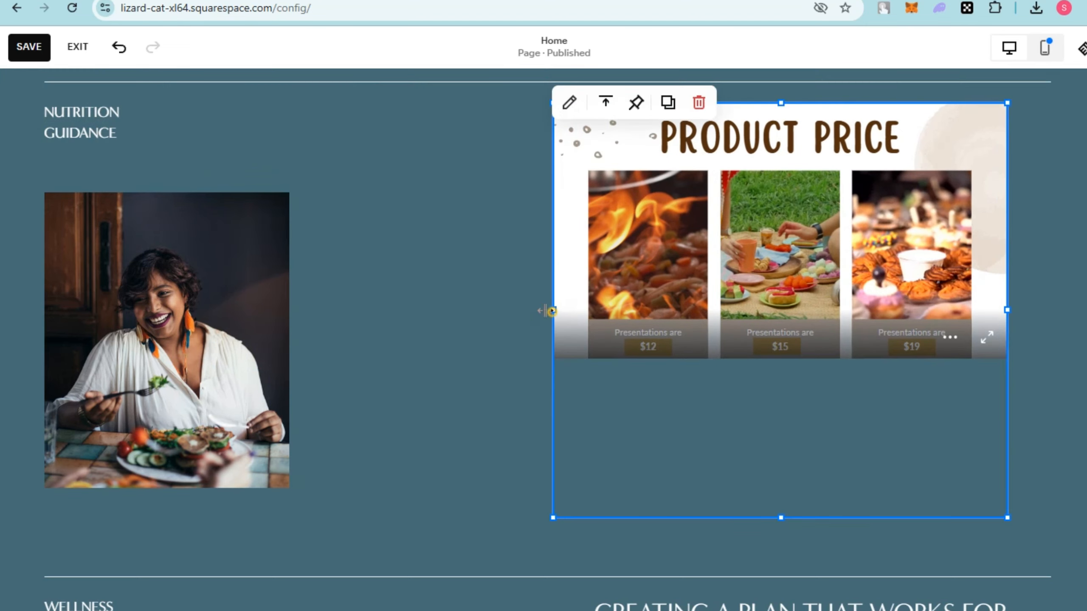
{"action": "left_click_drag", "start_coordinate": [551, 311], "coordinate": [332, 432]}
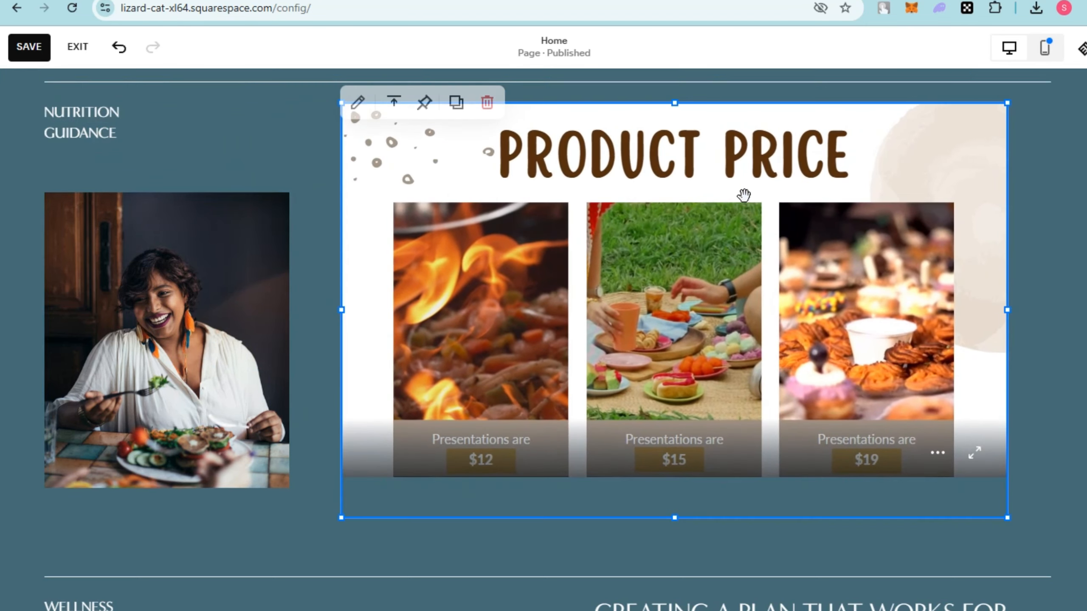
{"action": "left_click_drag", "start_coordinate": [743, 195], "coordinate": [785, 198]}
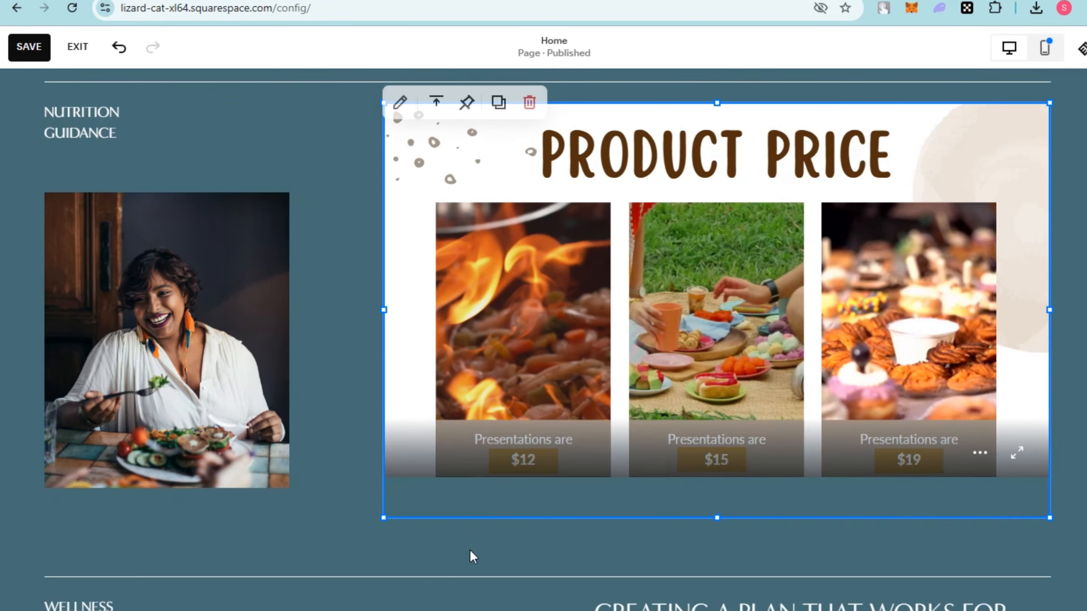
{"action": "left_click_drag", "start_coordinate": [383, 517], "coordinate": [339, 548]}
{"action": "mouse_move", "coordinate": [562, 363]}
{"action": "left_mouse_down"}
{"action": "mouse_move", "coordinate": [597, 364]}
{"action": "mouse_move", "coordinate": [569, 365]}
{"action": "left_mouse_up"}
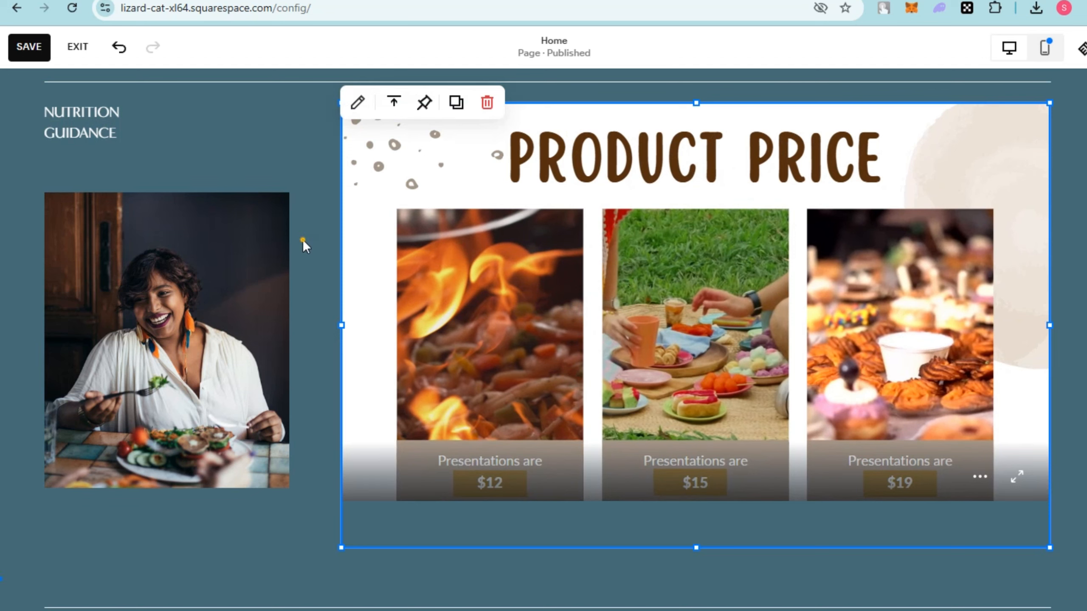
Delete the Product Price embed block from the nutrition guidance section.
{"action": "left_click", "coordinate": [302, 240]}
{"action": "left_click", "coordinate": [924, 318]}
{"action": "left_click_drag", "start_coordinate": [914, 305], "coordinate": [924, 300]}
{"action": "key", "text": "Delete"}
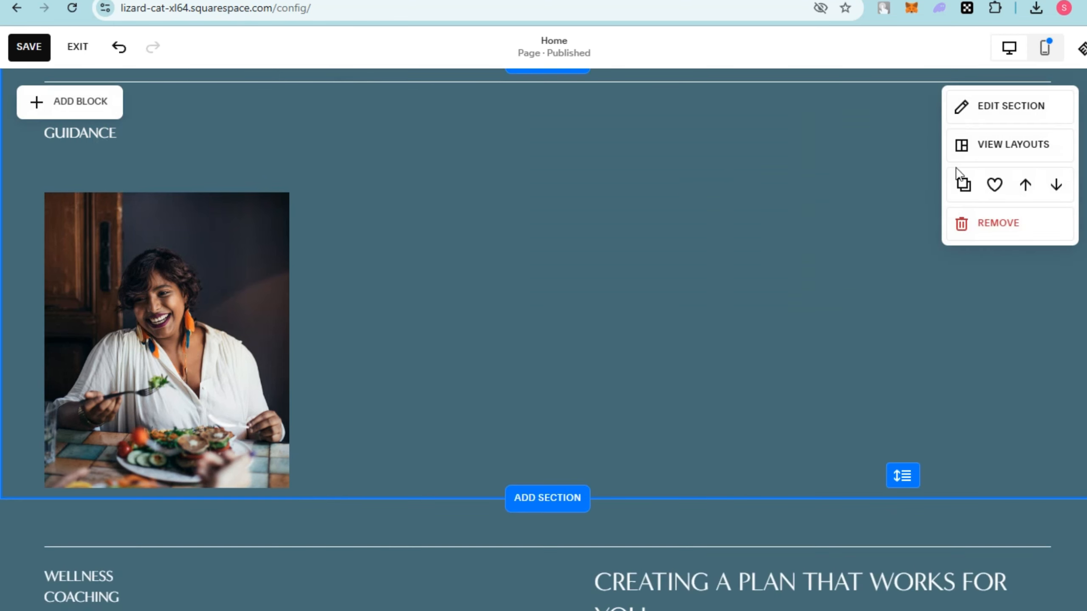
Try to add a video as the nutrition guidance section's background.
{"action": "left_click", "coordinate": [974, 107]}
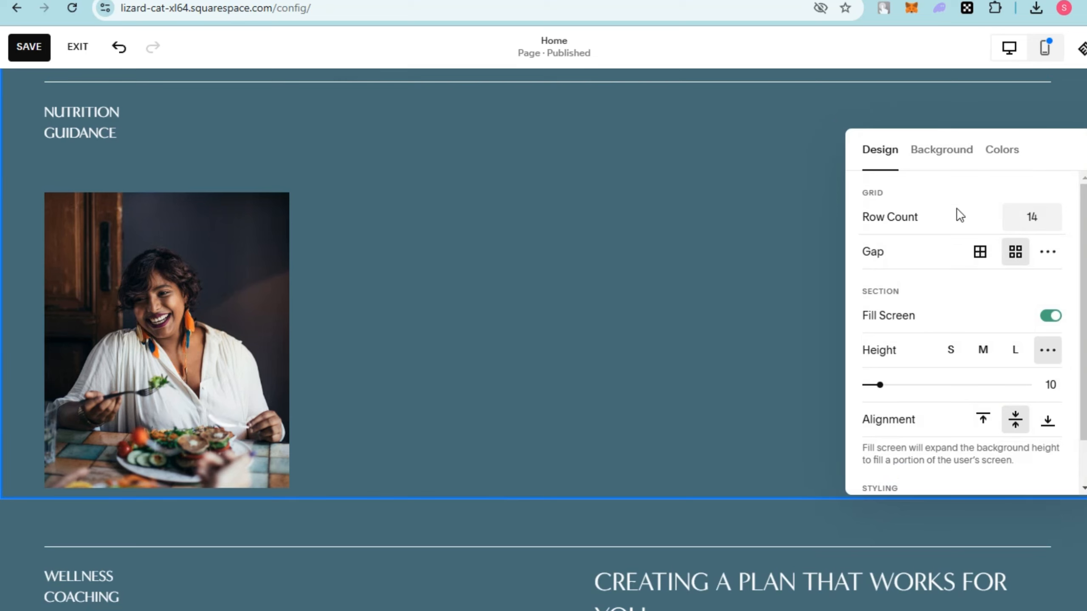
{"action": "left_click", "coordinate": [947, 160]}
{"action": "left_click", "coordinate": [971, 206]}
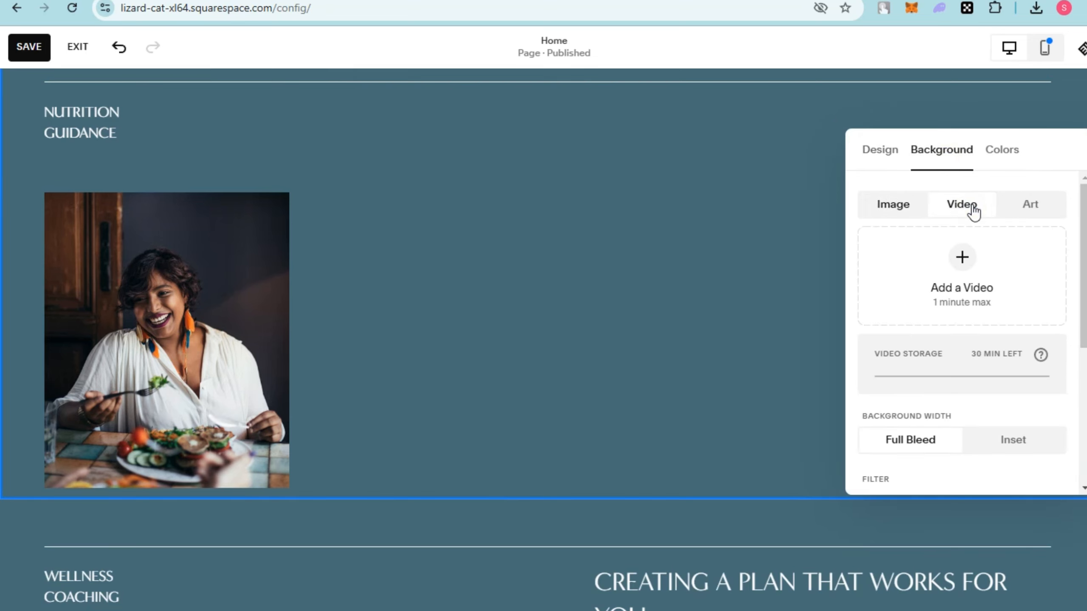
{"action": "left_click", "coordinate": [963, 256]}
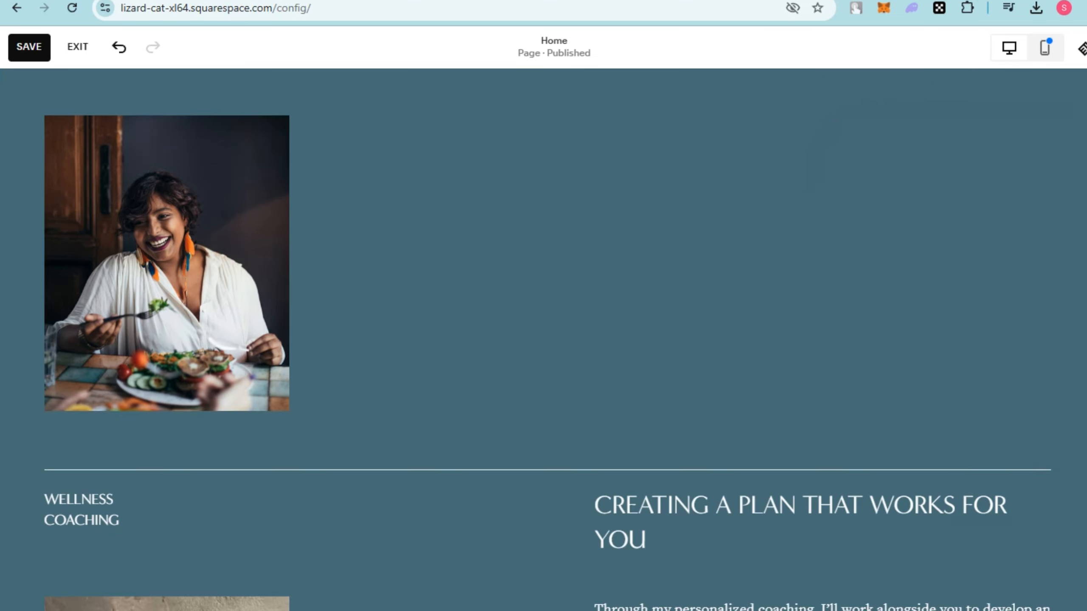
Add a video block to the nutrition guidance section, move it beside the photo and upload the Product Price video to it.
{"action": "left_click", "coordinate": [60, 97]}
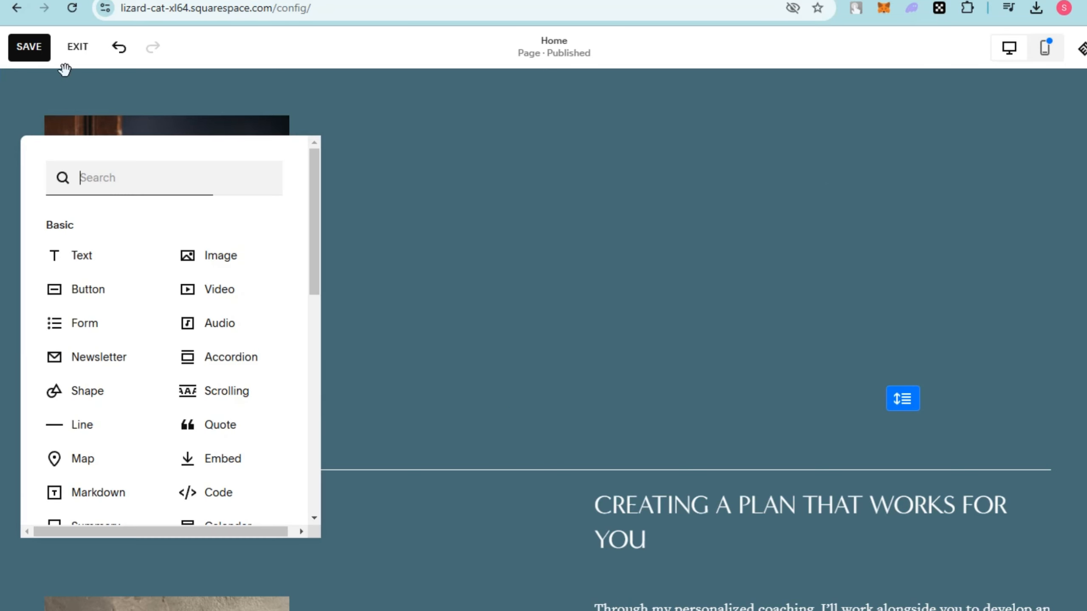
{"action": "left_click", "coordinate": [242, 287]}
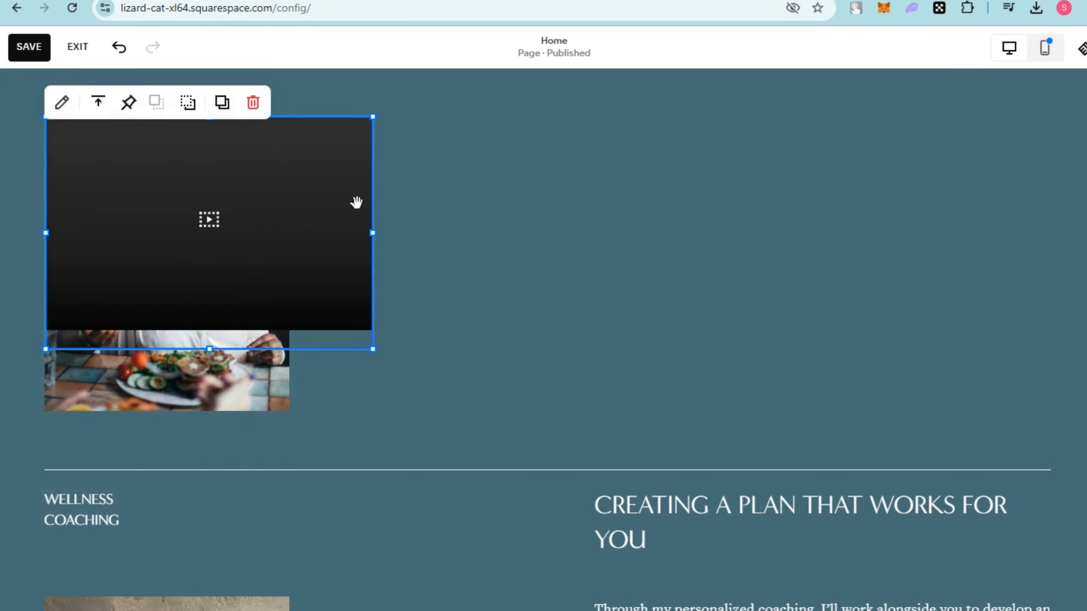
{"action": "left_click_drag", "start_coordinate": [207, 217], "coordinate": [631, 246]}
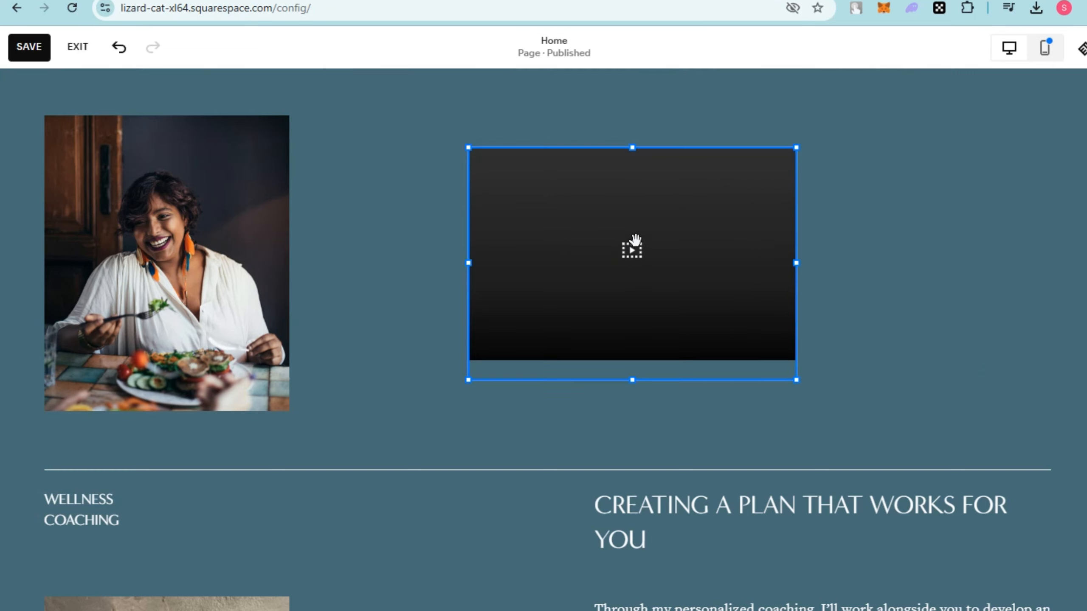
{"action": "double_click", "coordinate": [642, 238]}
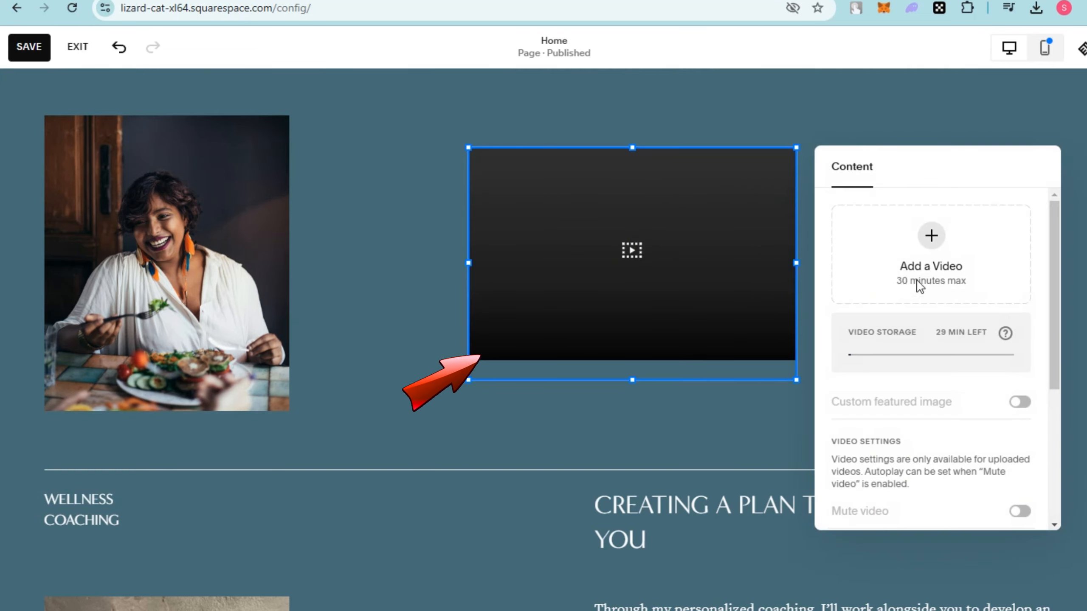
{"action": "left_click", "coordinate": [936, 239]}
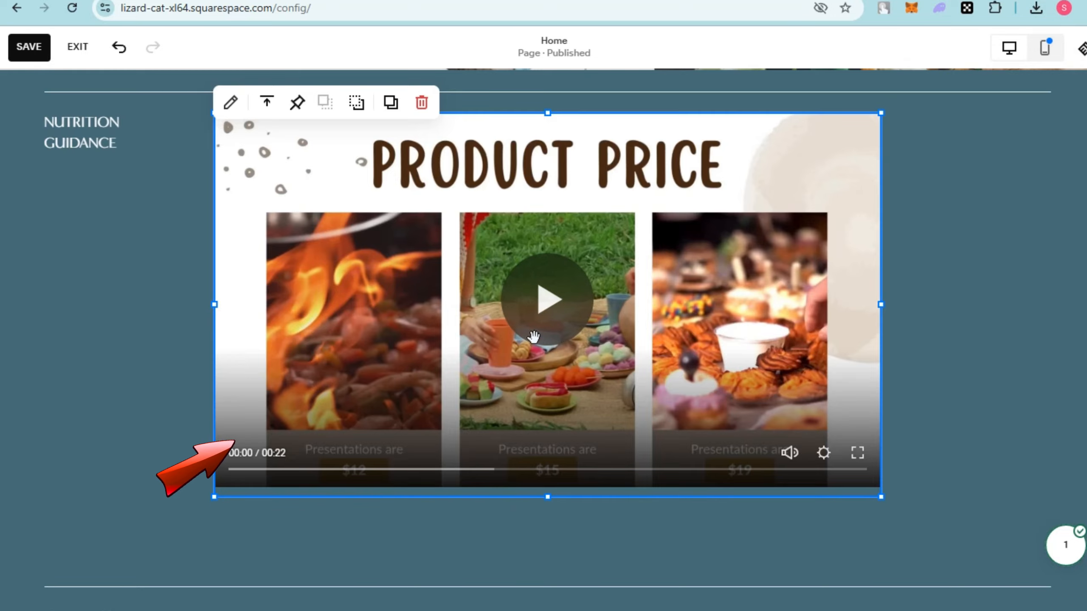
{"action": "scroll", "coordinate": [617, 378], "scroll_direction": "up", "scroll_amount": 15}
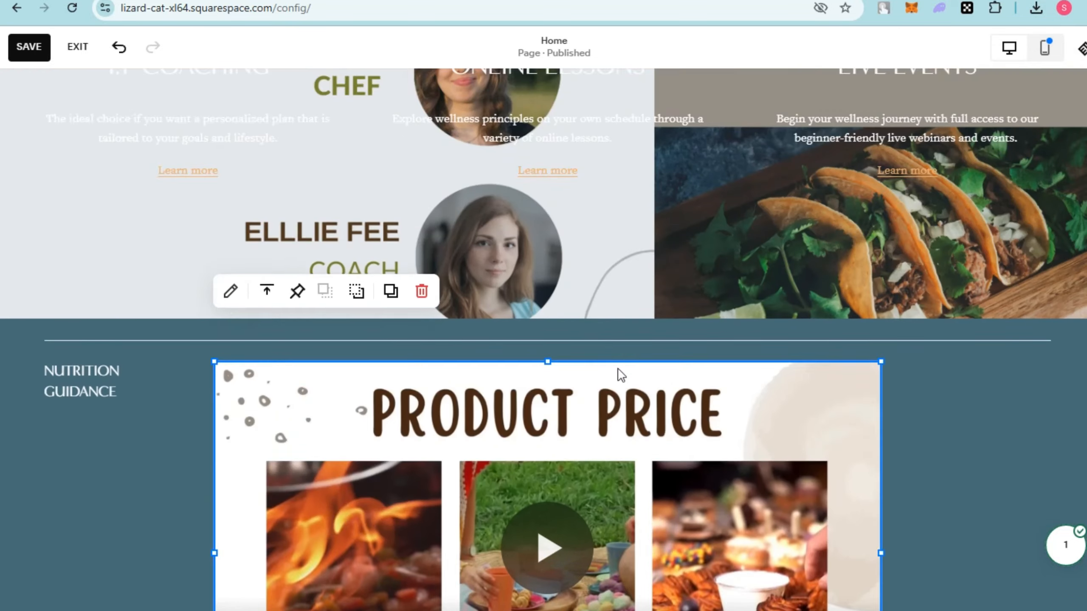
{"action": "scroll", "coordinate": [618, 431], "scroll_direction": "down", "scroll_amount": 15}
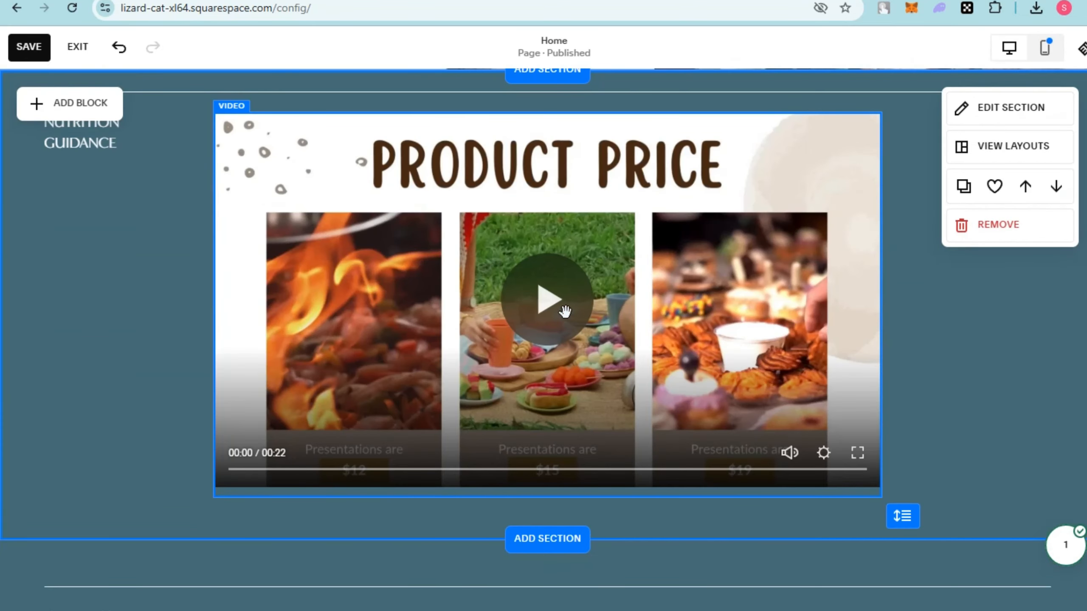
{"action": "left_click", "coordinate": [565, 311]}
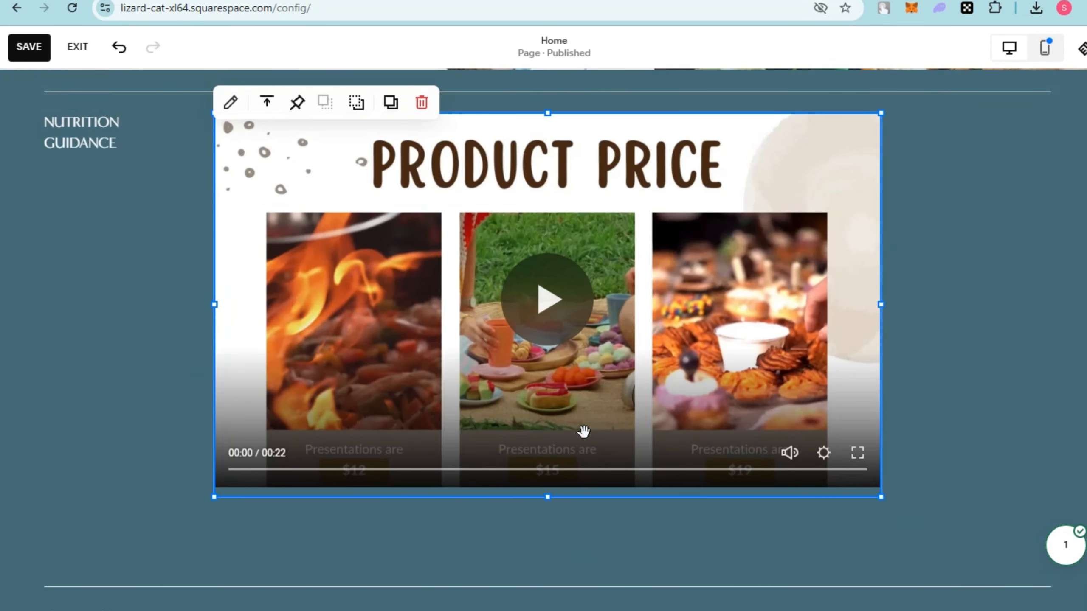
{"action": "scroll", "coordinate": [584, 431], "scroll_direction": "down", "scroll_amount": 7}
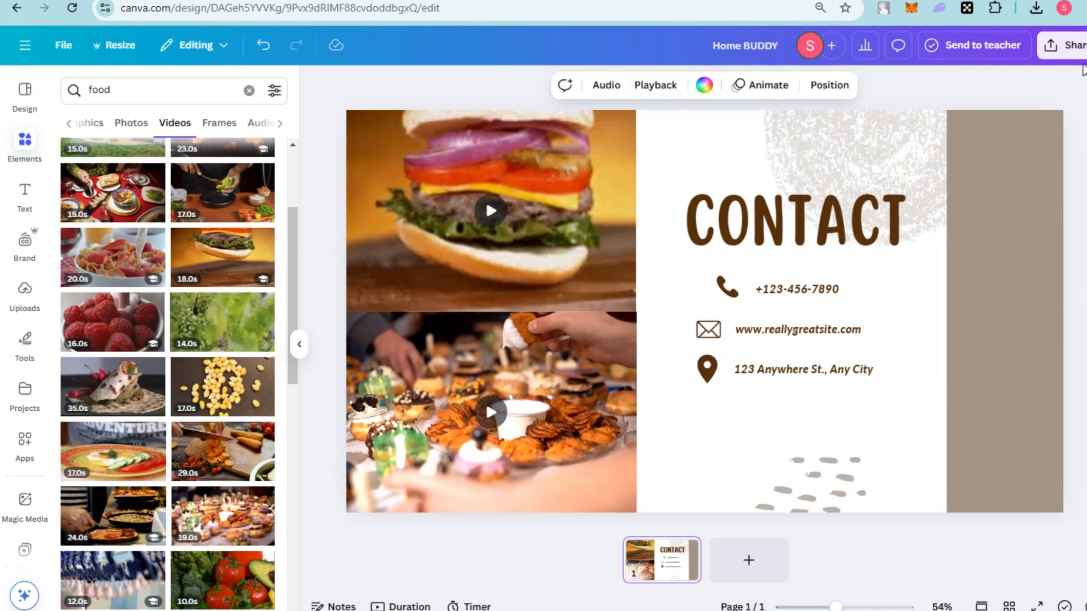
Copy the HTML embed code of the Canva design with the Contact page.
{"action": "left_click", "coordinate": [1063, 45]}
{"action": "left_click", "coordinate": [924, 315]}
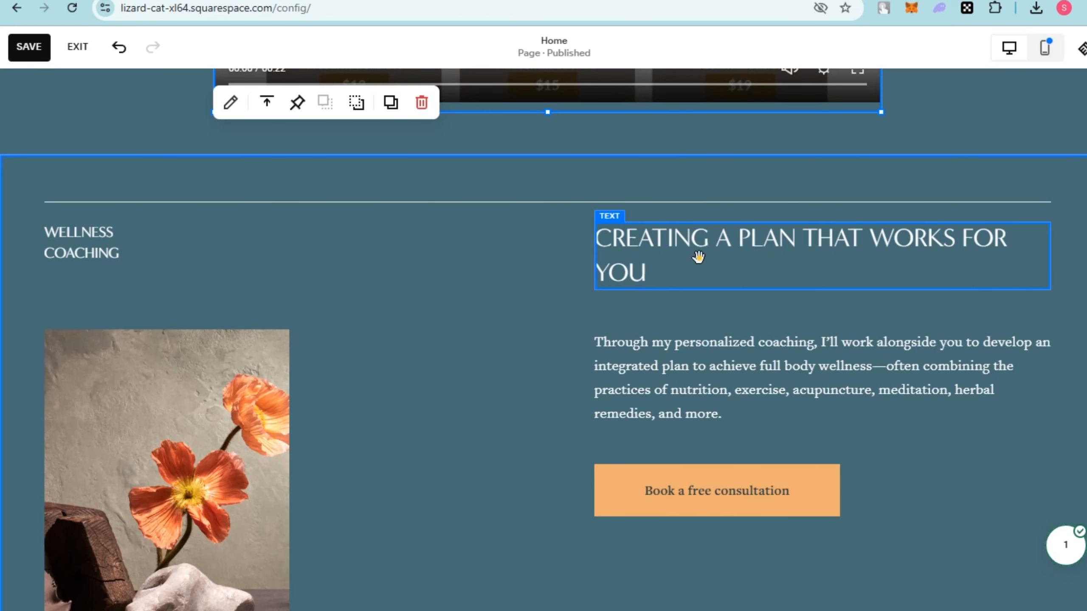
Switch to Squarespace and delete the heading, paragraph and consultation button in the wellness coaching section.
{"action": "left_click", "coordinate": [700, 256]}
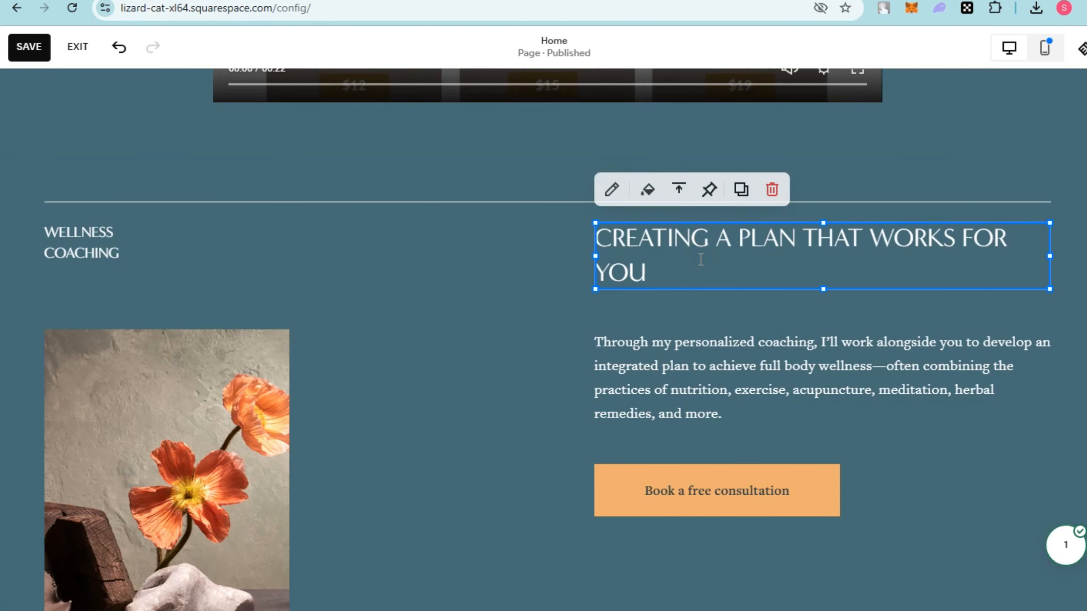
{"action": "key", "text": "Delete"}
{"action": "left_click", "coordinate": [757, 349]}
{"action": "key", "text": "Delete"}
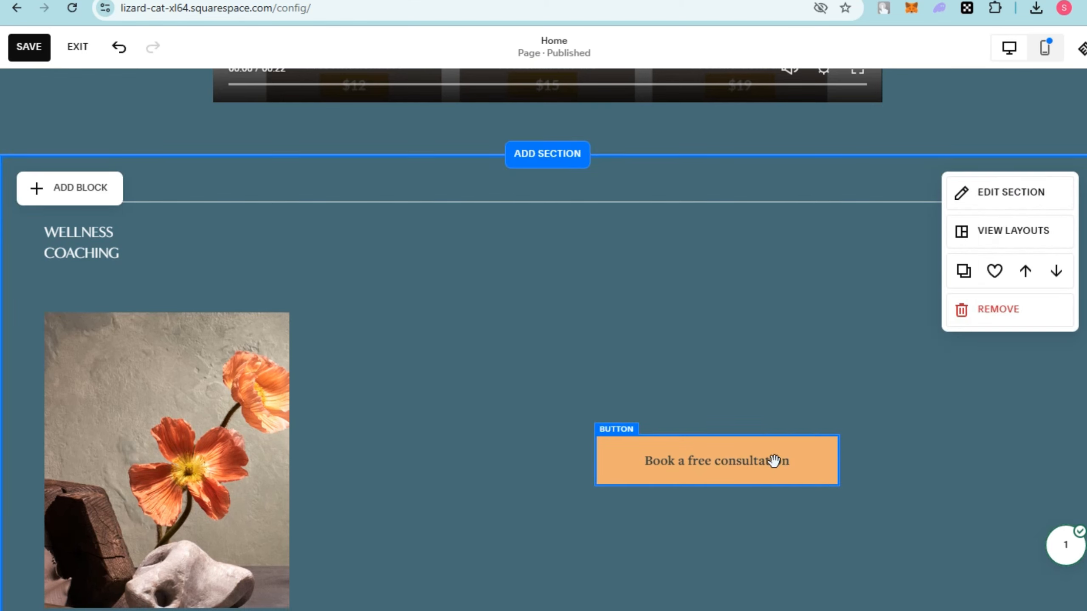
{"action": "left_click", "coordinate": [768, 449]}
{"action": "key", "text": "Delete"}
Add an embed block to the wellness coaching section, insert the copied Contact embed code and position the block.
{"action": "left_click", "coordinate": [102, 190]}
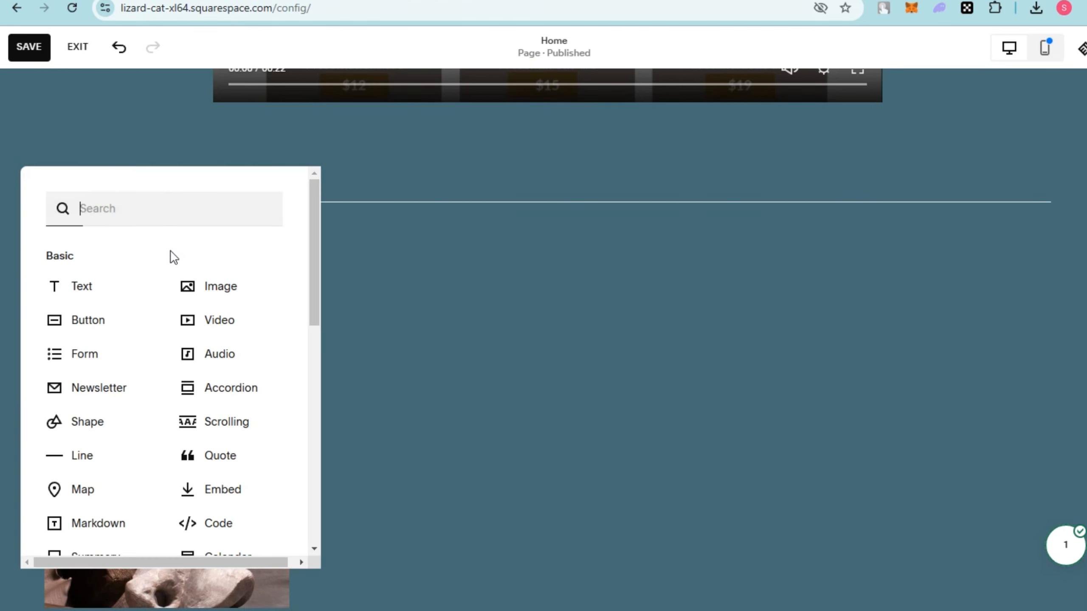
{"action": "left_click", "coordinate": [240, 499]}
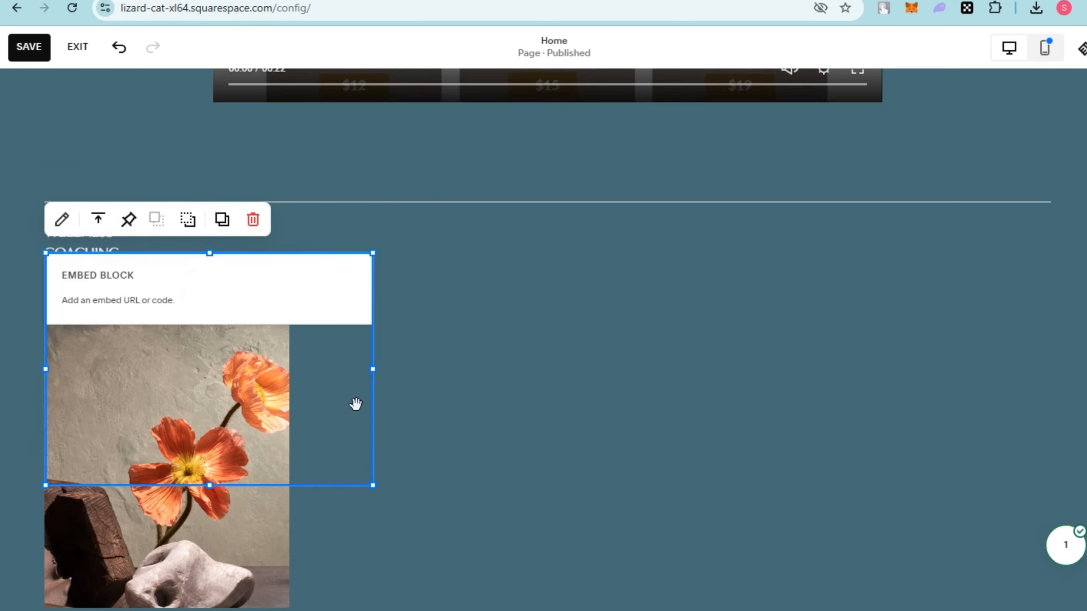
{"action": "double_click", "coordinate": [315, 365]}
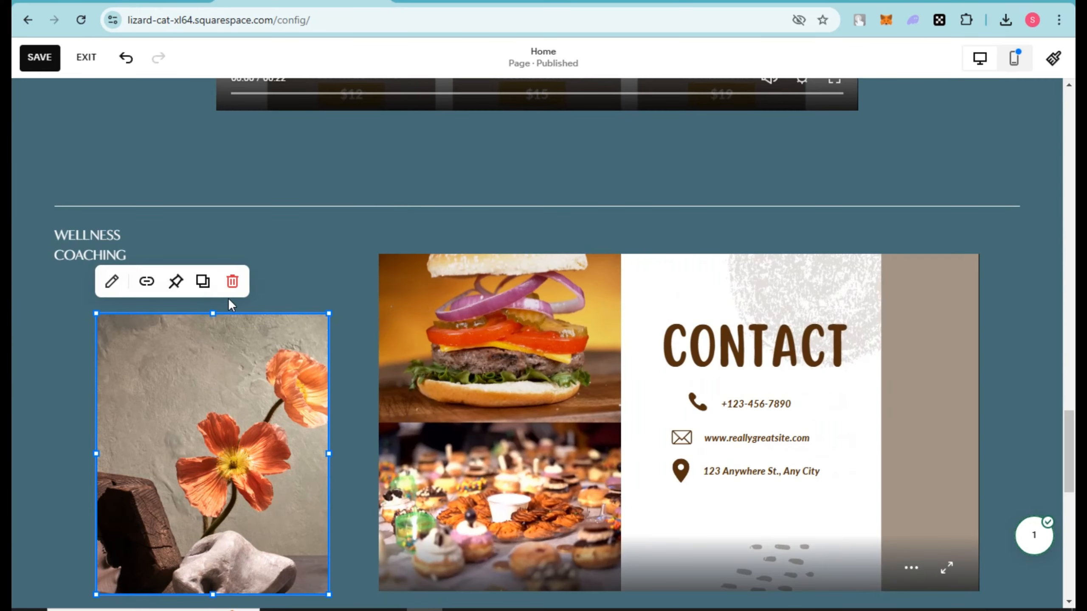
{"action": "left_click", "coordinate": [233, 284]}
{"action": "left_click_drag", "start_coordinate": [653, 297], "coordinate": [573, 305]}
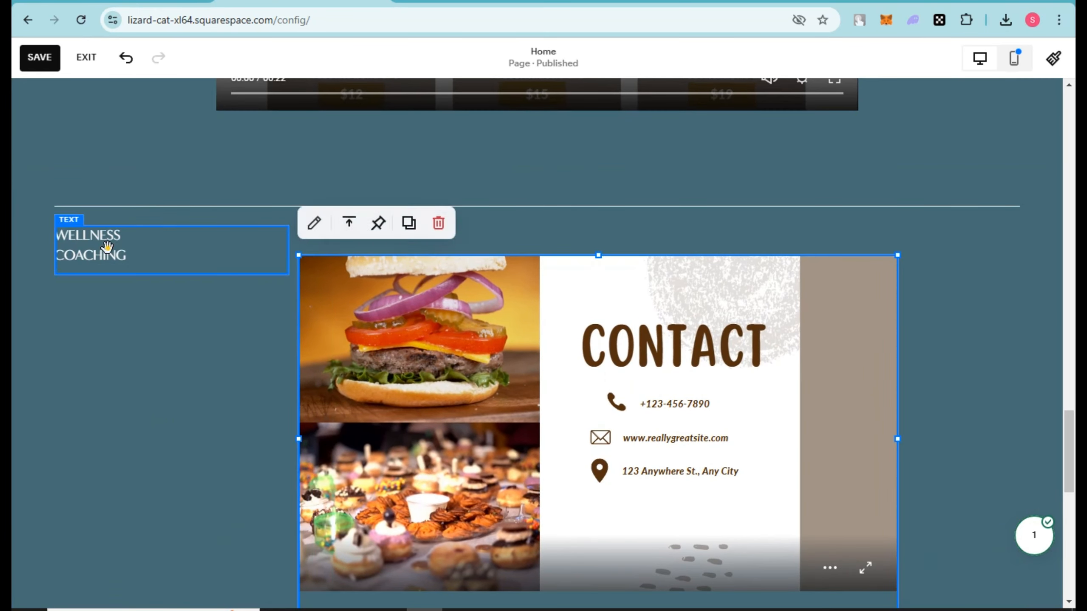
Delete the Wellness Coaching label and enlarge the Contact embed across most of the section's width.
{"action": "left_click", "coordinate": [107, 246]}
{"action": "left_click", "coordinate": [225, 195]}
{"action": "left_click", "coordinate": [329, 323]}
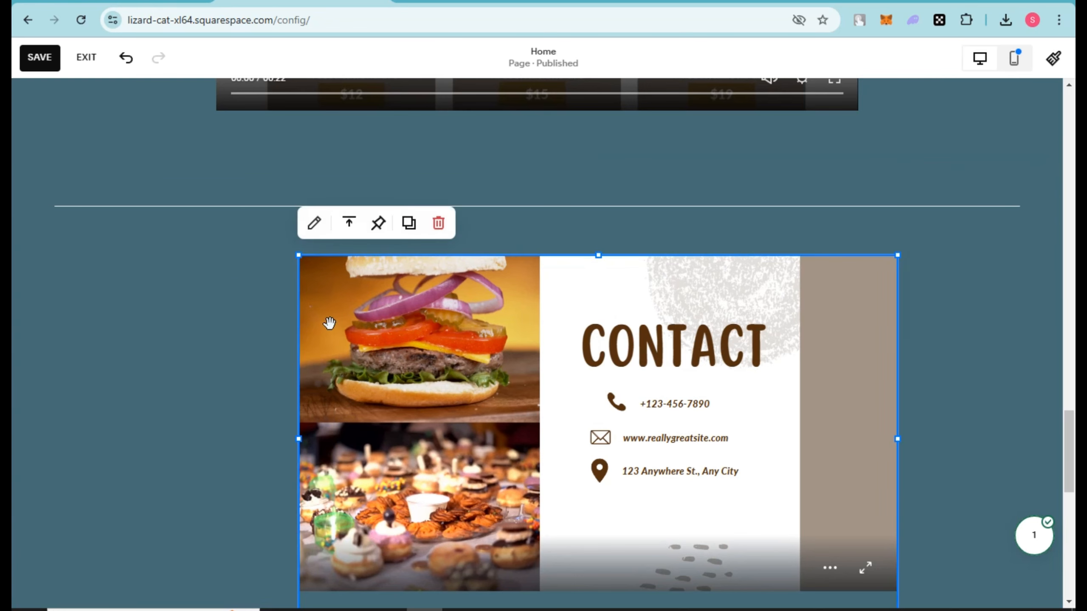
{"action": "left_click_drag", "start_coordinate": [299, 254], "coordinate": [95, 198]}
{"action": "left_click_drag", "start_coordinate": [416, 333], "coordinate": [428, 348]}
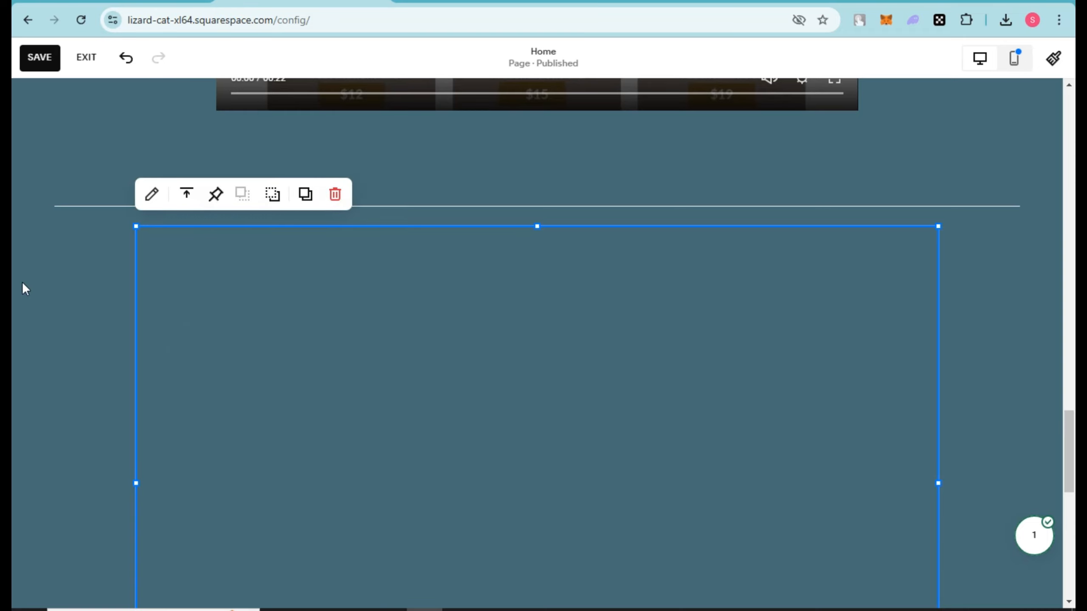
Check the top of the Home page in the mobile view and return to the desktop view.
{"action": "scroll", "coordinate": [1044, 202], "scroll_direction": "up", "scroll_amount": 5}
{"action": "scroll", "coordinate": [1044, 202], "scroll_direction": "up", "scroll_amount": 15}
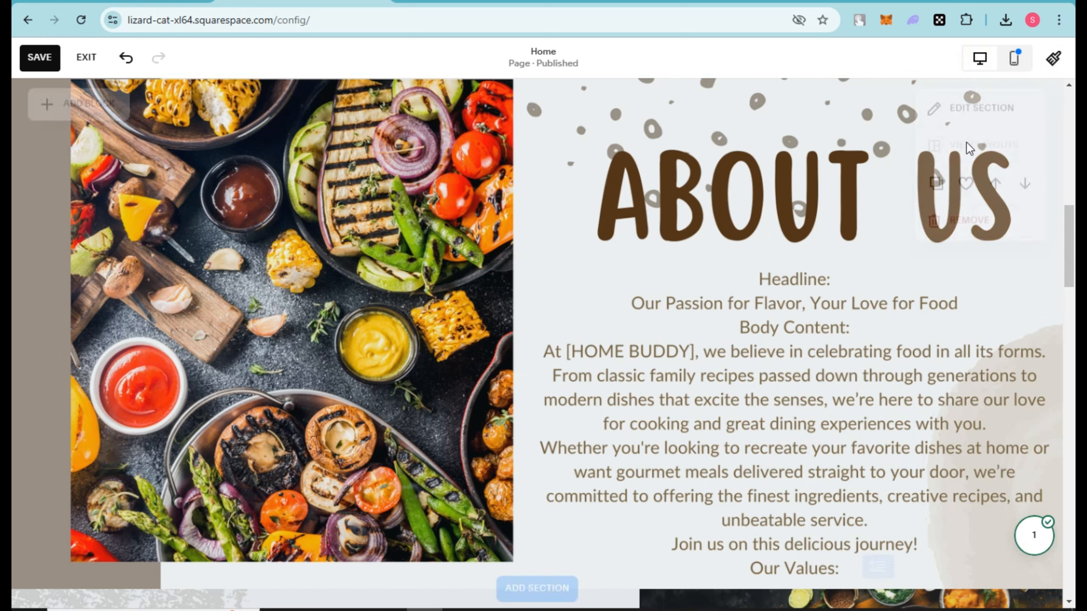
{"action": "scroll", "coordinate": [966, 171], "scroll_direction": "up", "scroll_amount": 5}
{"action": "scroll", "coordinate": [1039, 137], "scroll_direction": "up", "scroll_amount": 3}
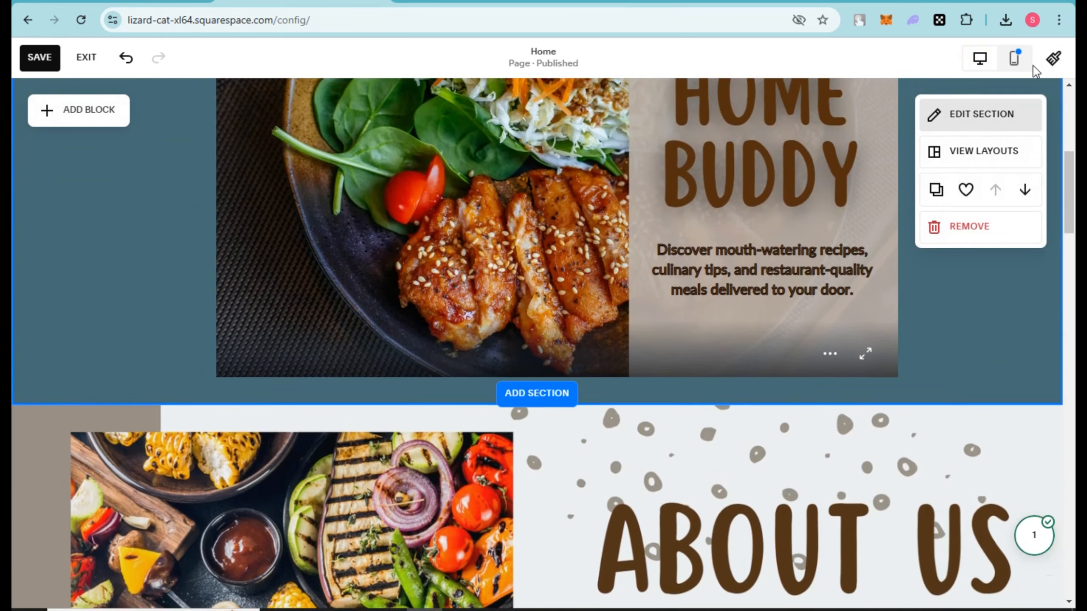
{"action": "left_click", "coordinate": [1016, 59]}
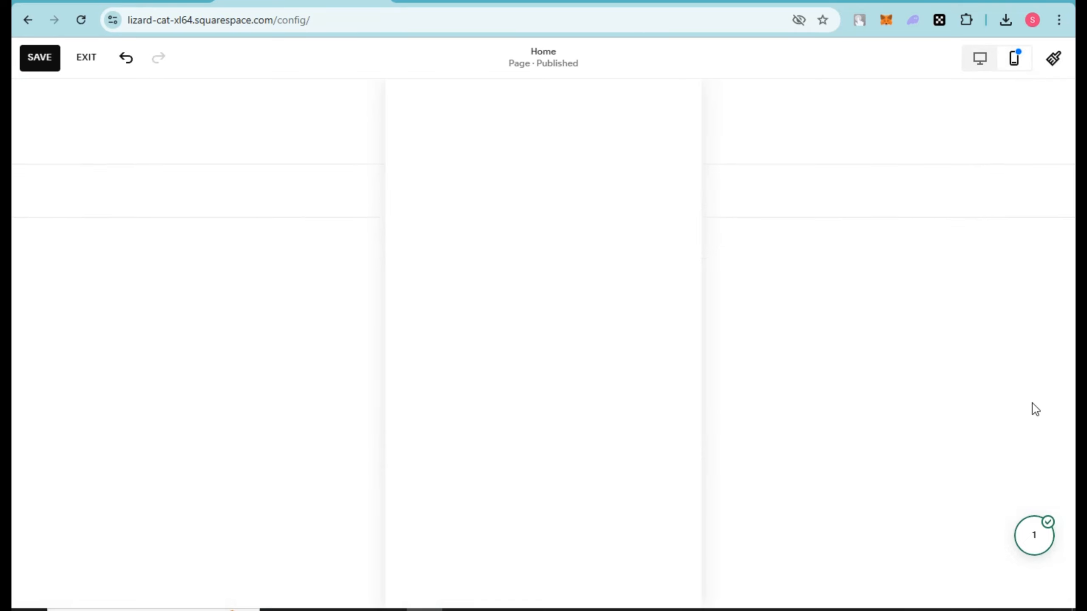
{"action": "mouse_move", "coordinate": [735, 304]}
{"action": "scroll", "coordinate": [764, 267], "scroll_direction": "up", "scroll_amount": 3}
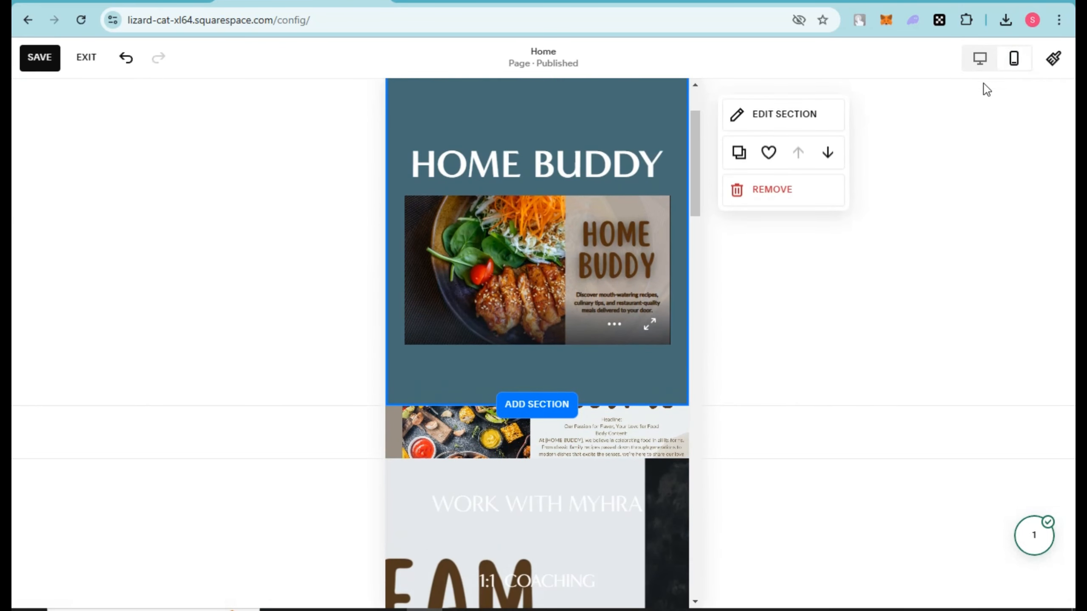
{"action": "left_click", "coordinate": [980, 64]}
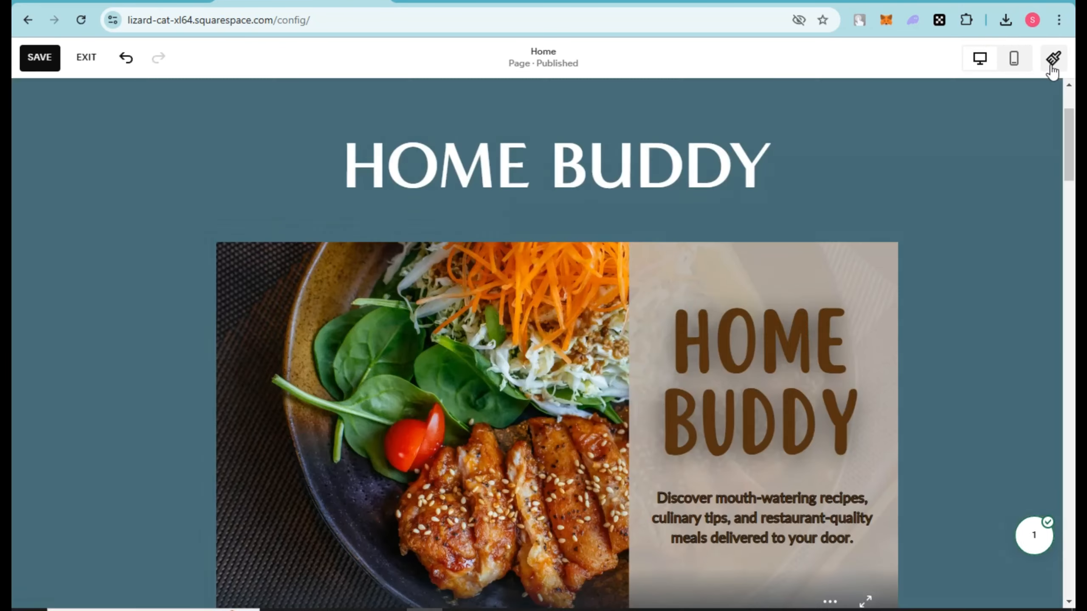
Review the desktop Home page from the Home Buddy banner to the Contact embed and back up to the Our Team section.
{"action": "scroll", "coordinate": [571, 344], "scroll_direction": "down", "scroll_amount": 15}
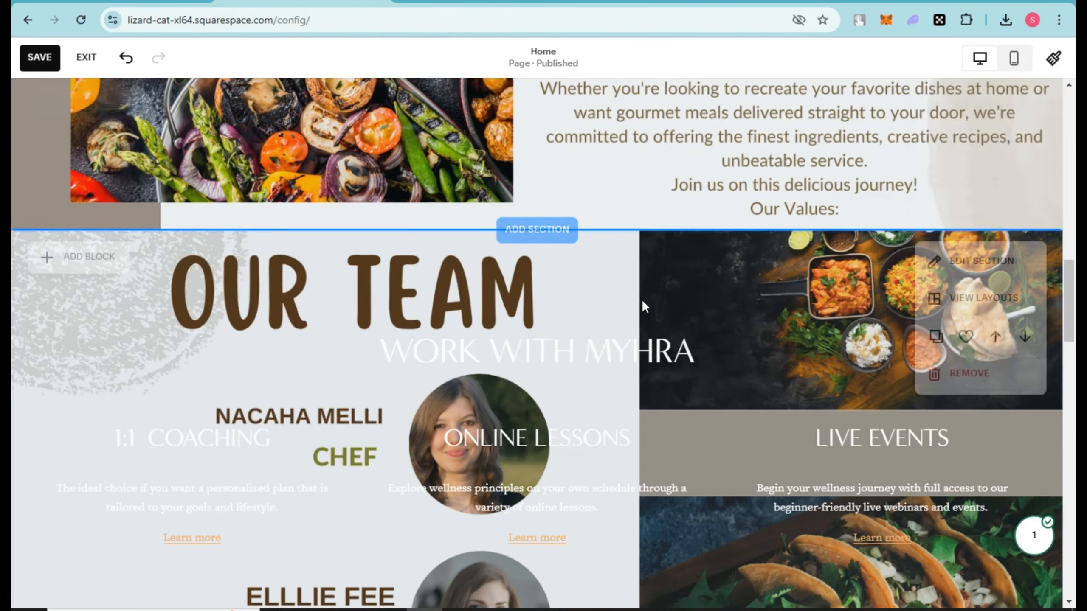
{"action": "scroll", "coordinate": [641, 329], "scroll_direction": "down", "scroll_amount": 10}
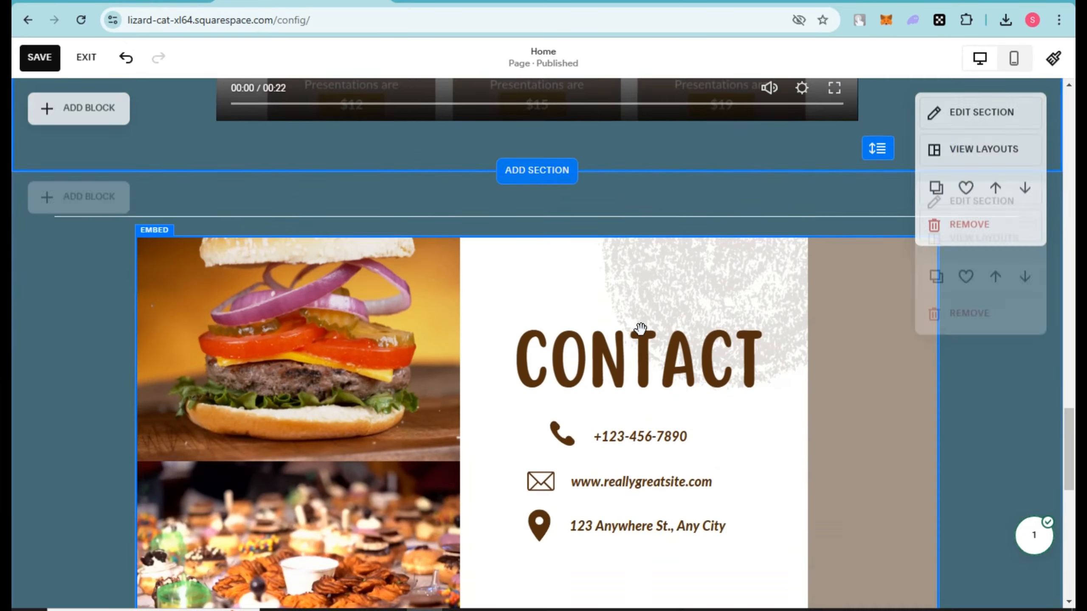
{"action": "scroll", "coordinate": [641, 329], "scroll_direction": "down", "scroll_amount": 8}
{"action": "scroll", "coordinate": [641, 330], "scroll_direction": "up", "scroll_amount": 15}
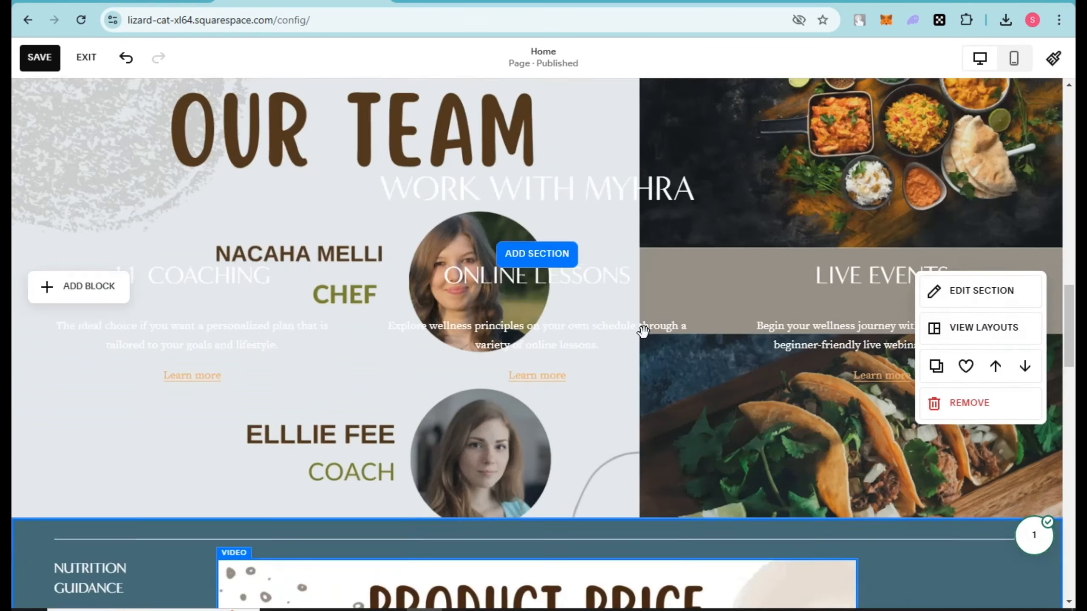